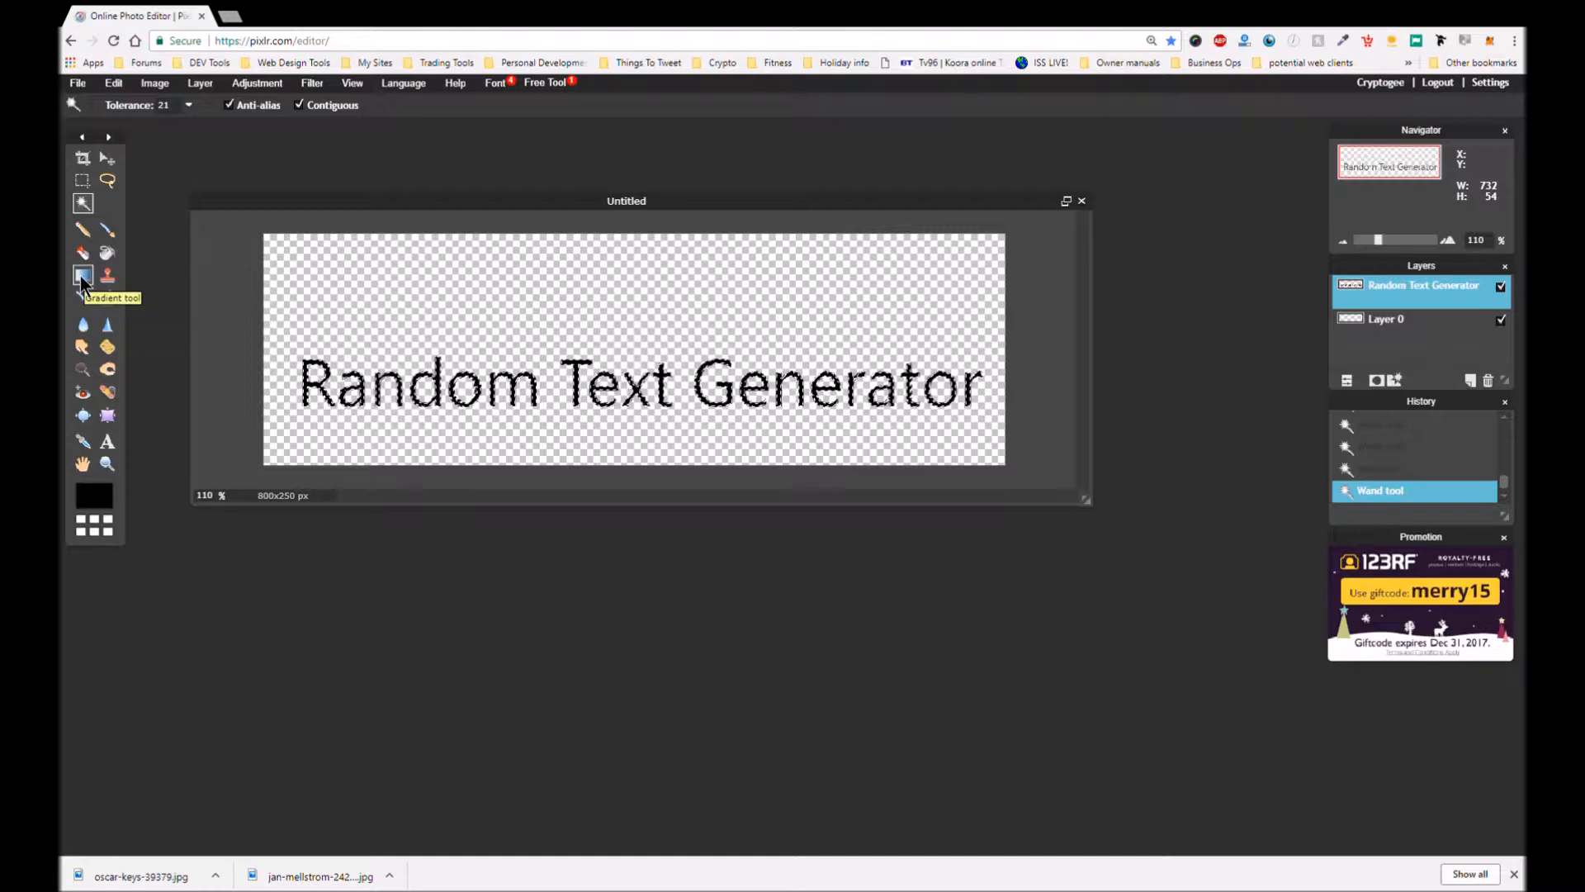
Set up the Gradient tool with a white-to-grey gradient, changing its black end colour to a39999
left_click(82, 277)
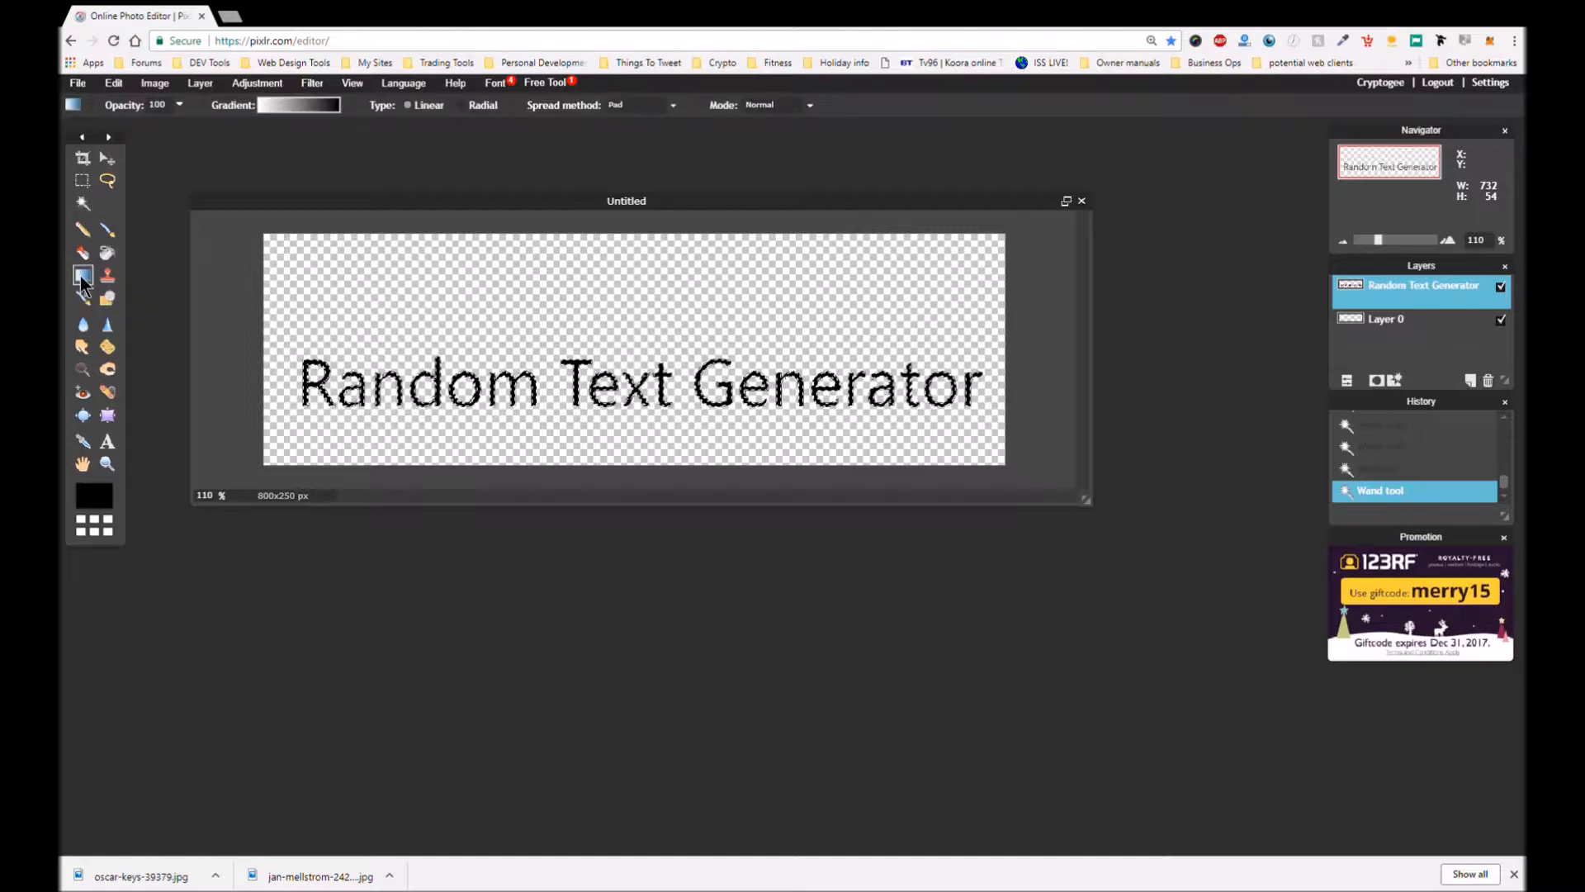
left_click(295, 105)
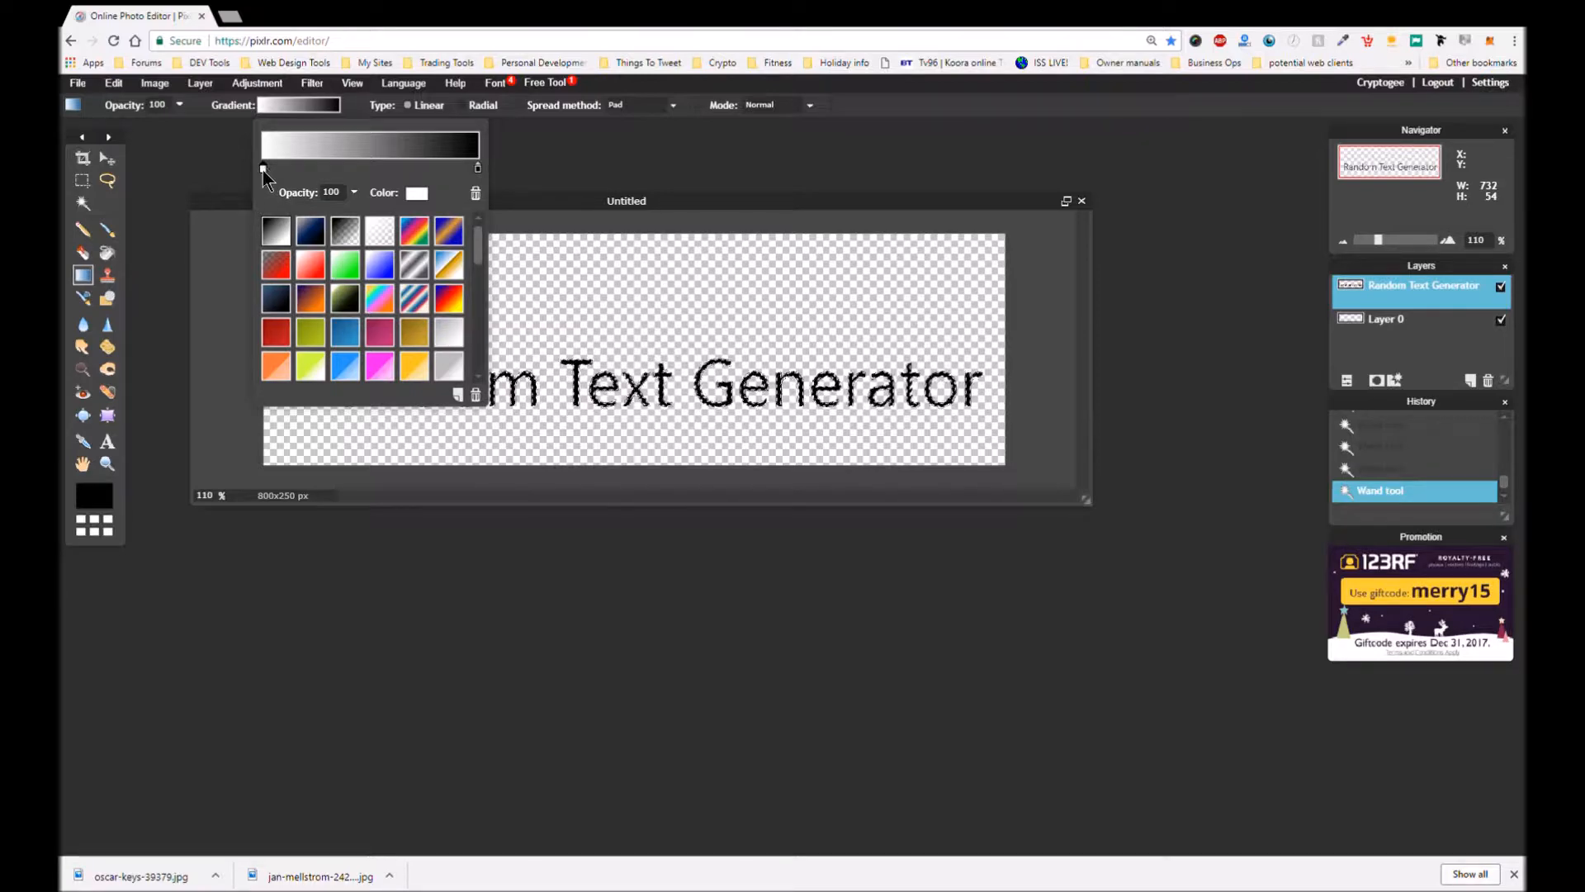
left_click(478, 170)
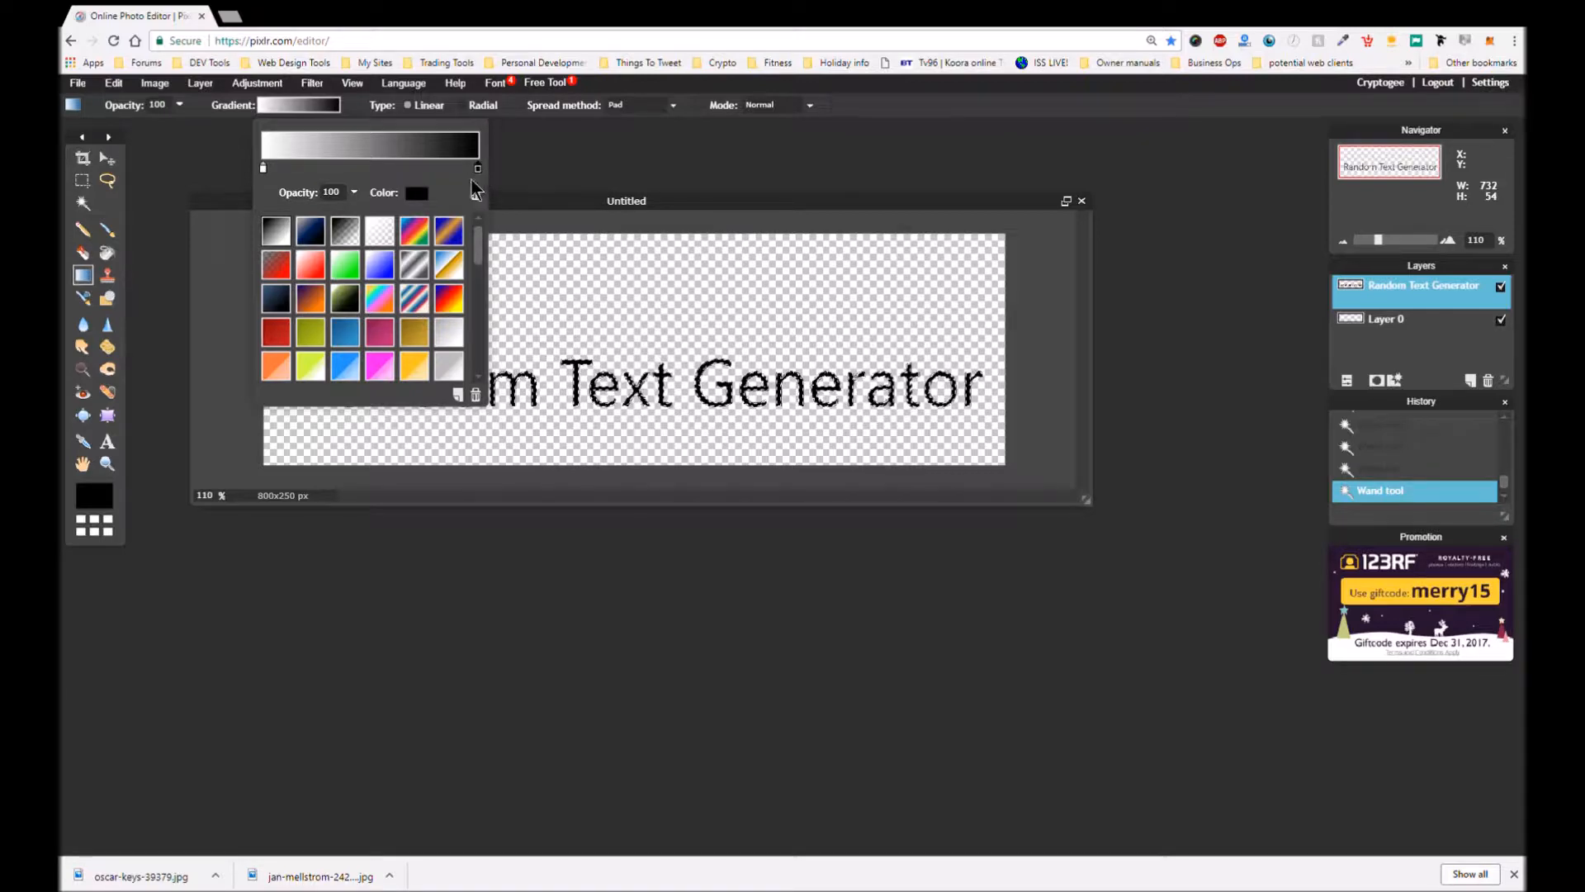
left_click(419, 198)
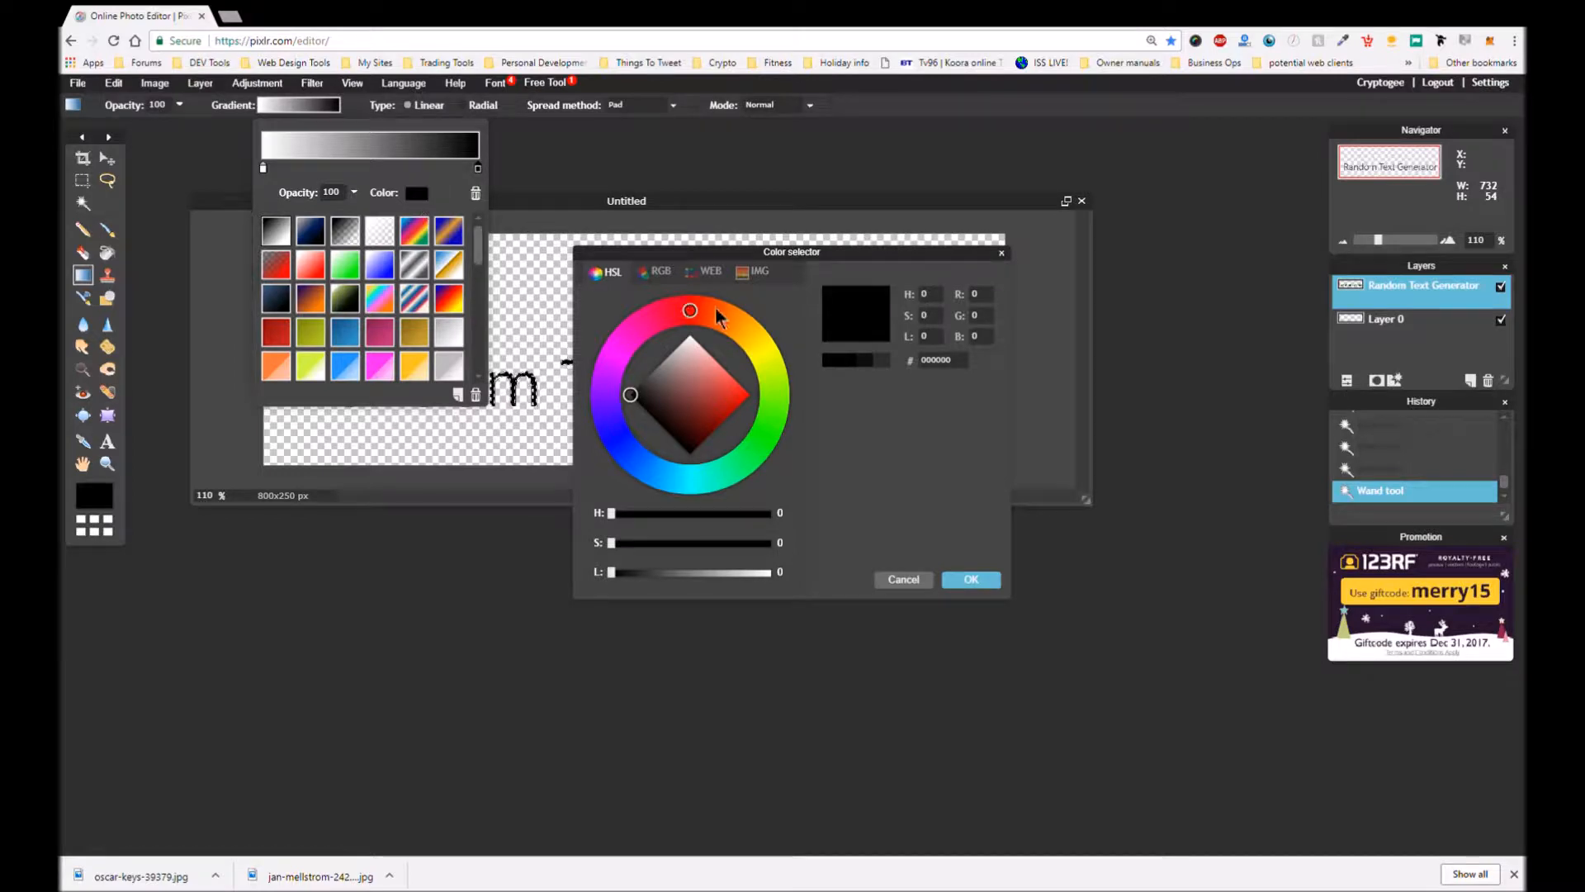
left_click_drag(641, 396, 672, 360)
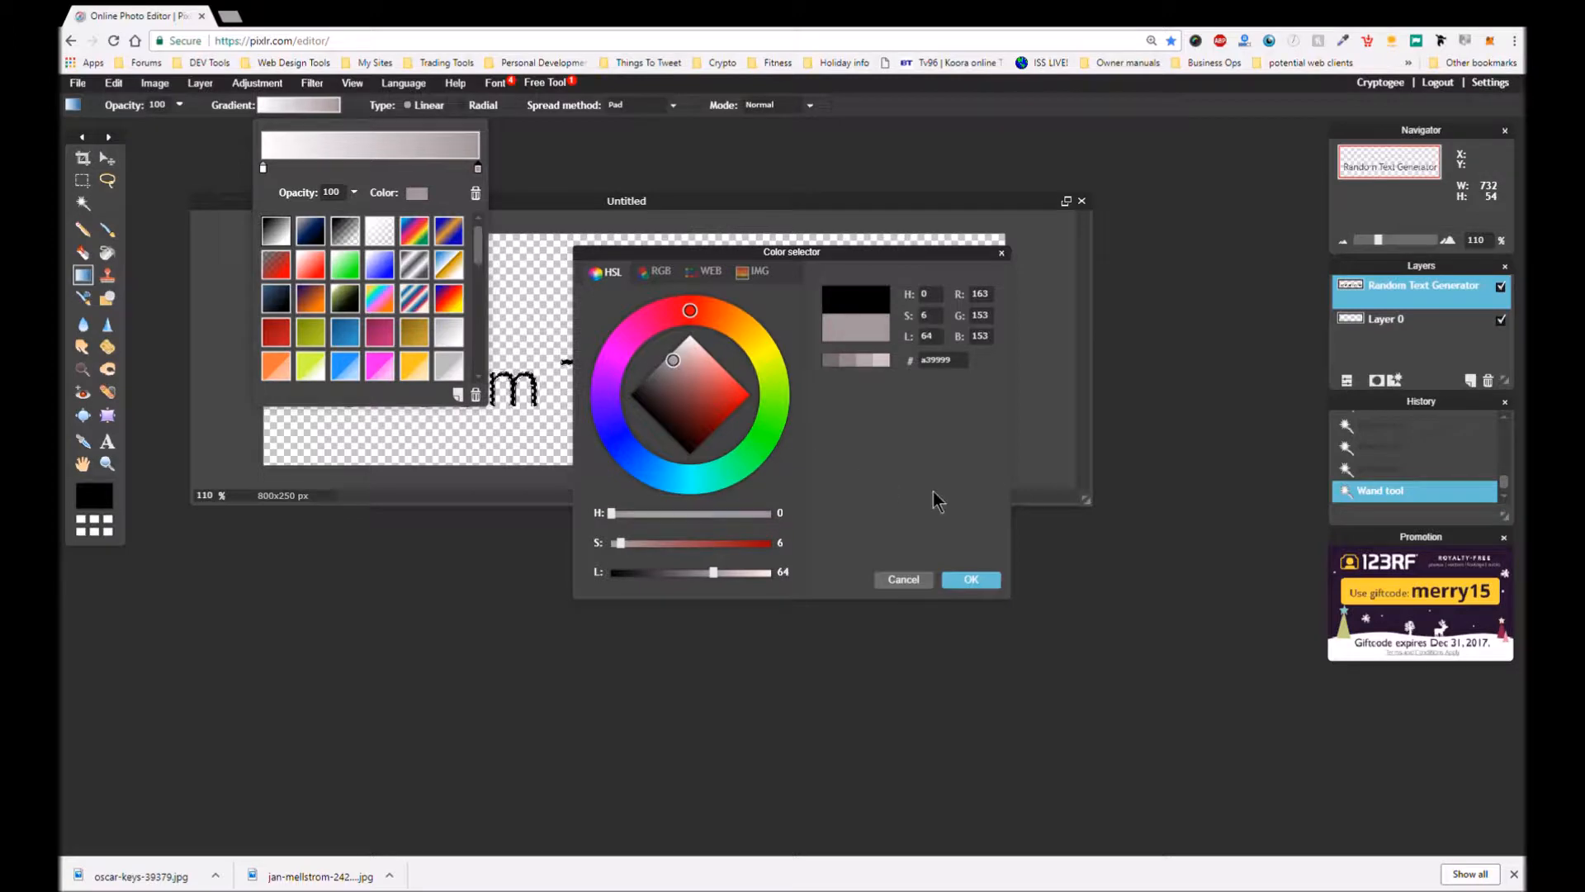
left_click(972, 579)
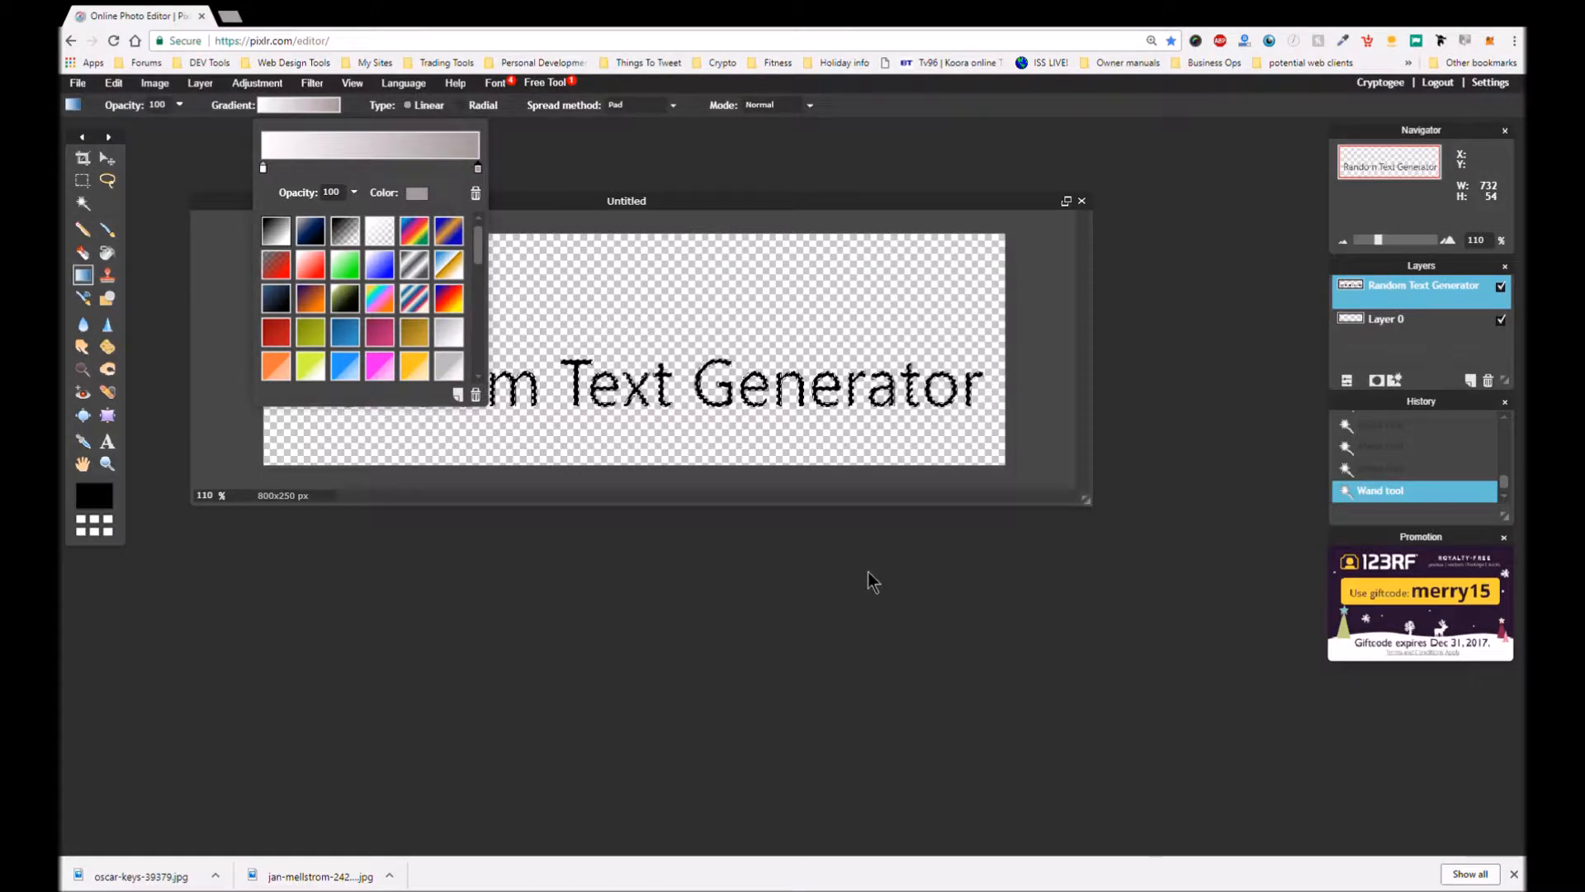
left_click(557, 423)
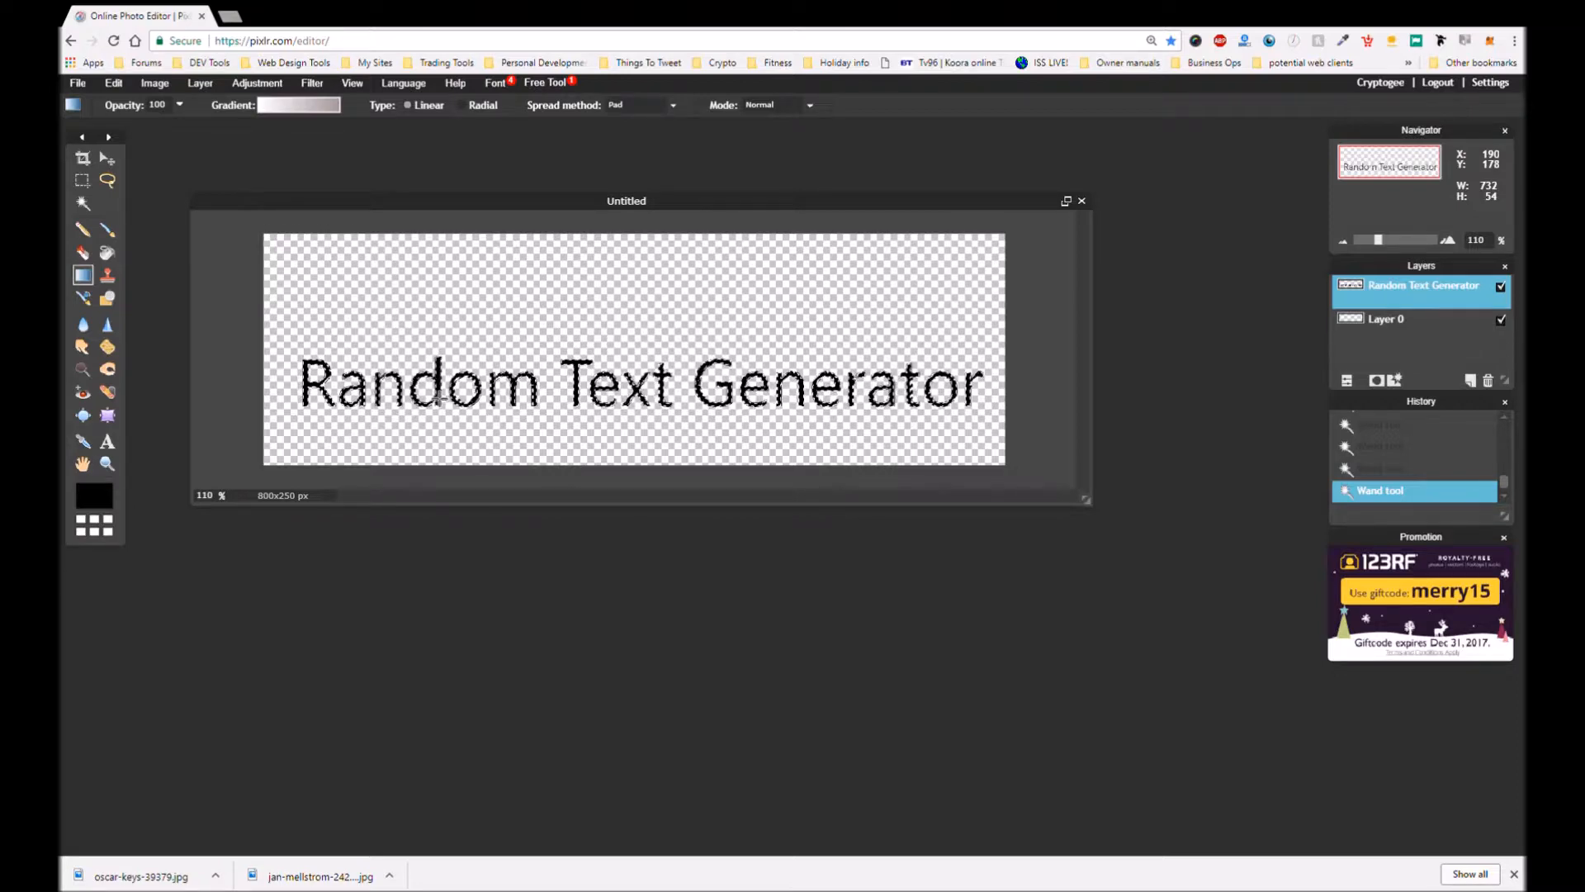
Try the white-to-grey linear gradient on the selected "Random Text Generator" lettering with several gradient strokes
left_click(438, 347)
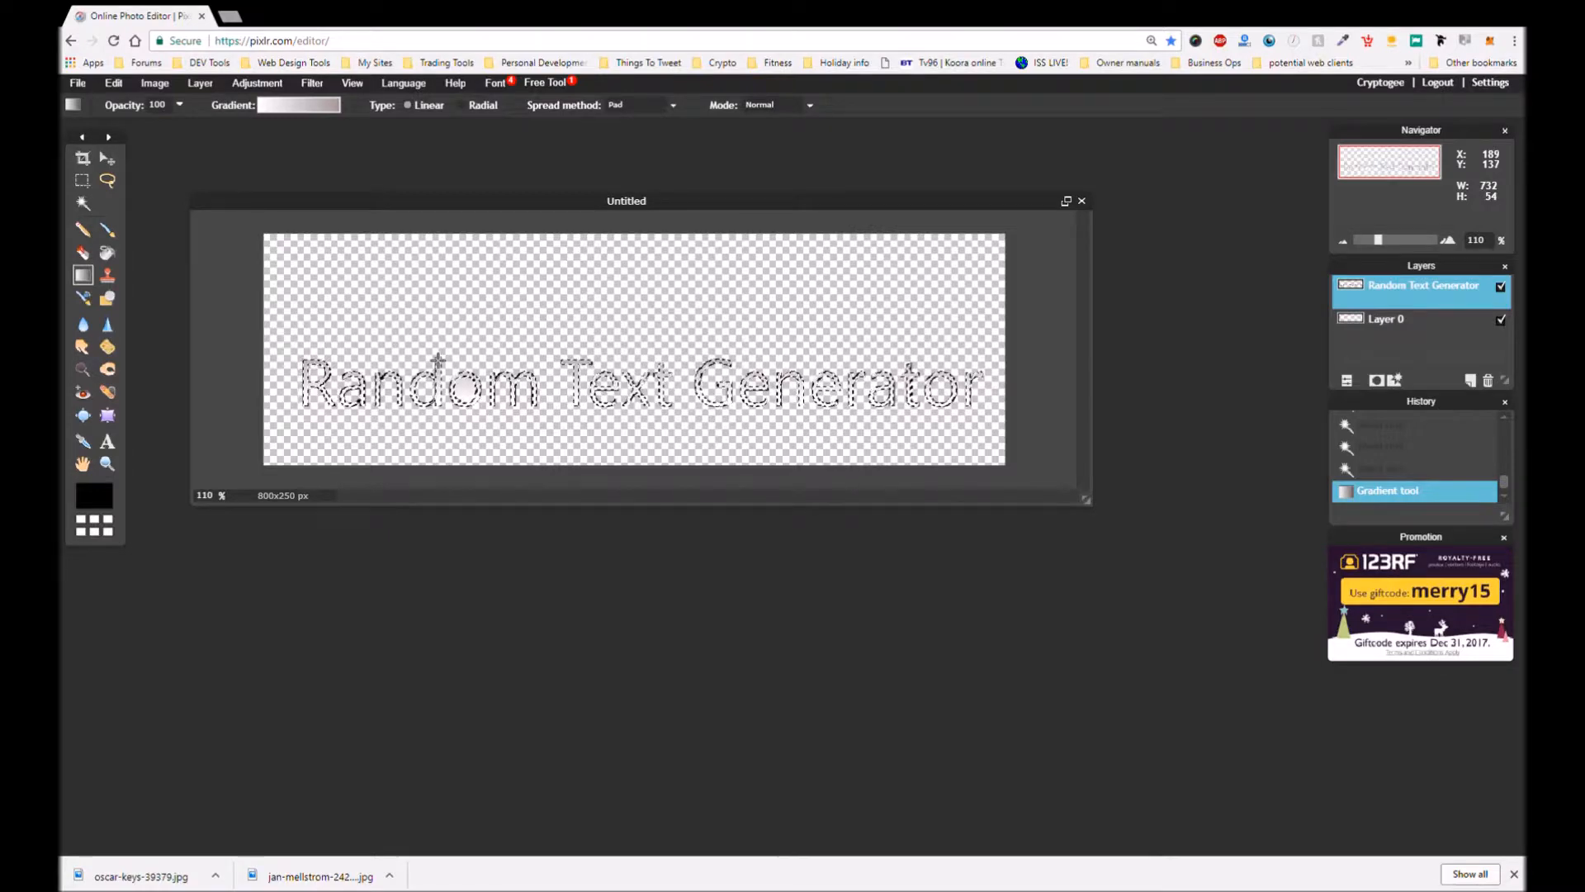
left_click(438, 386)
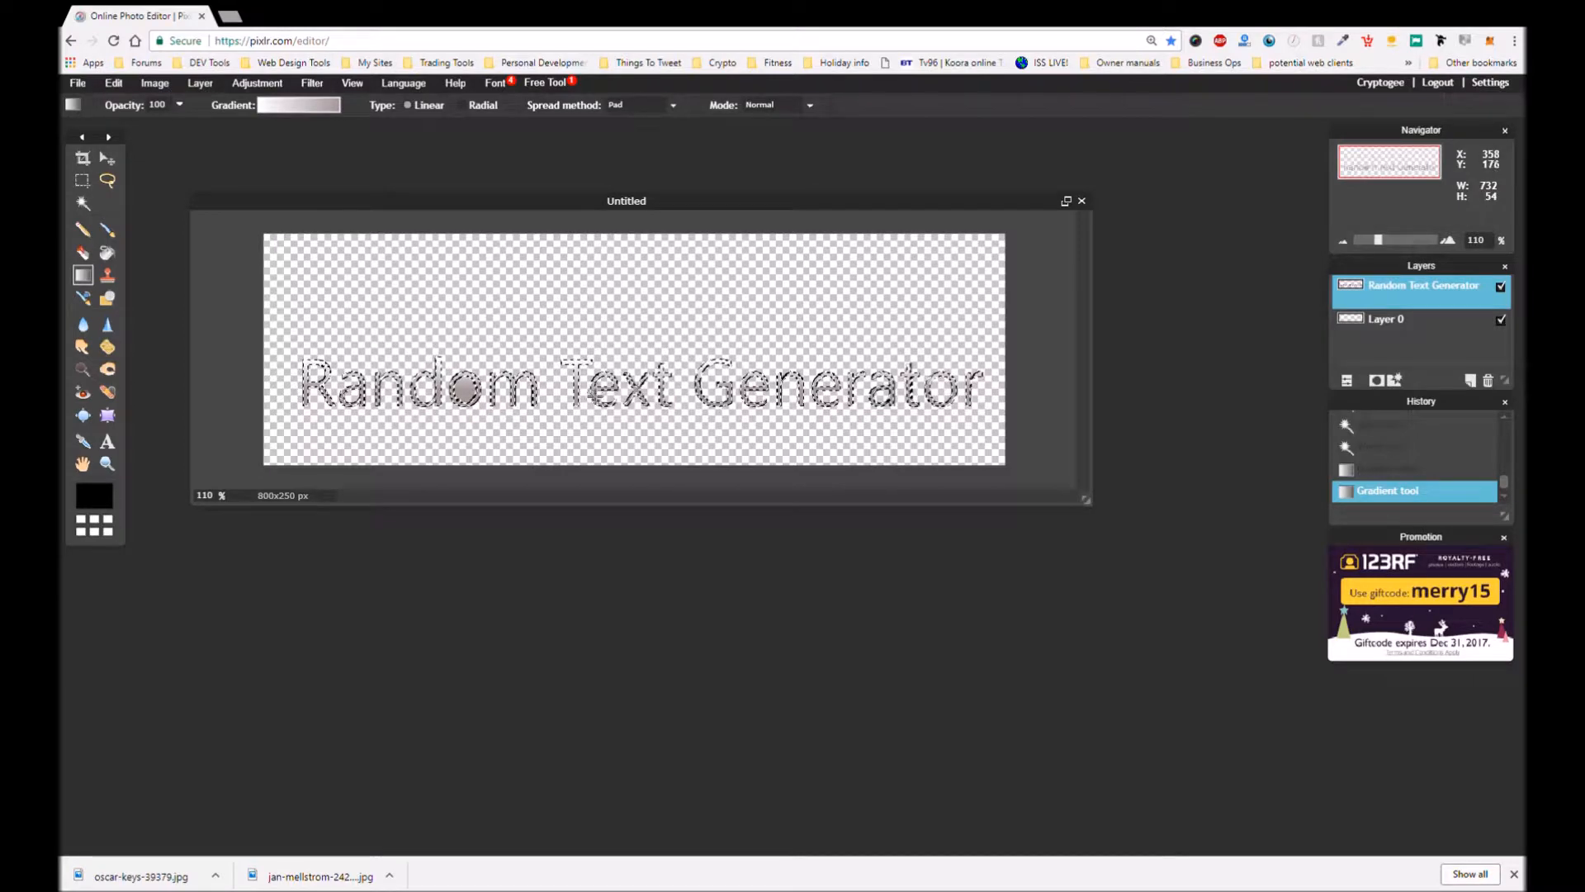
left_click_drag(594, 404, 594, 406)
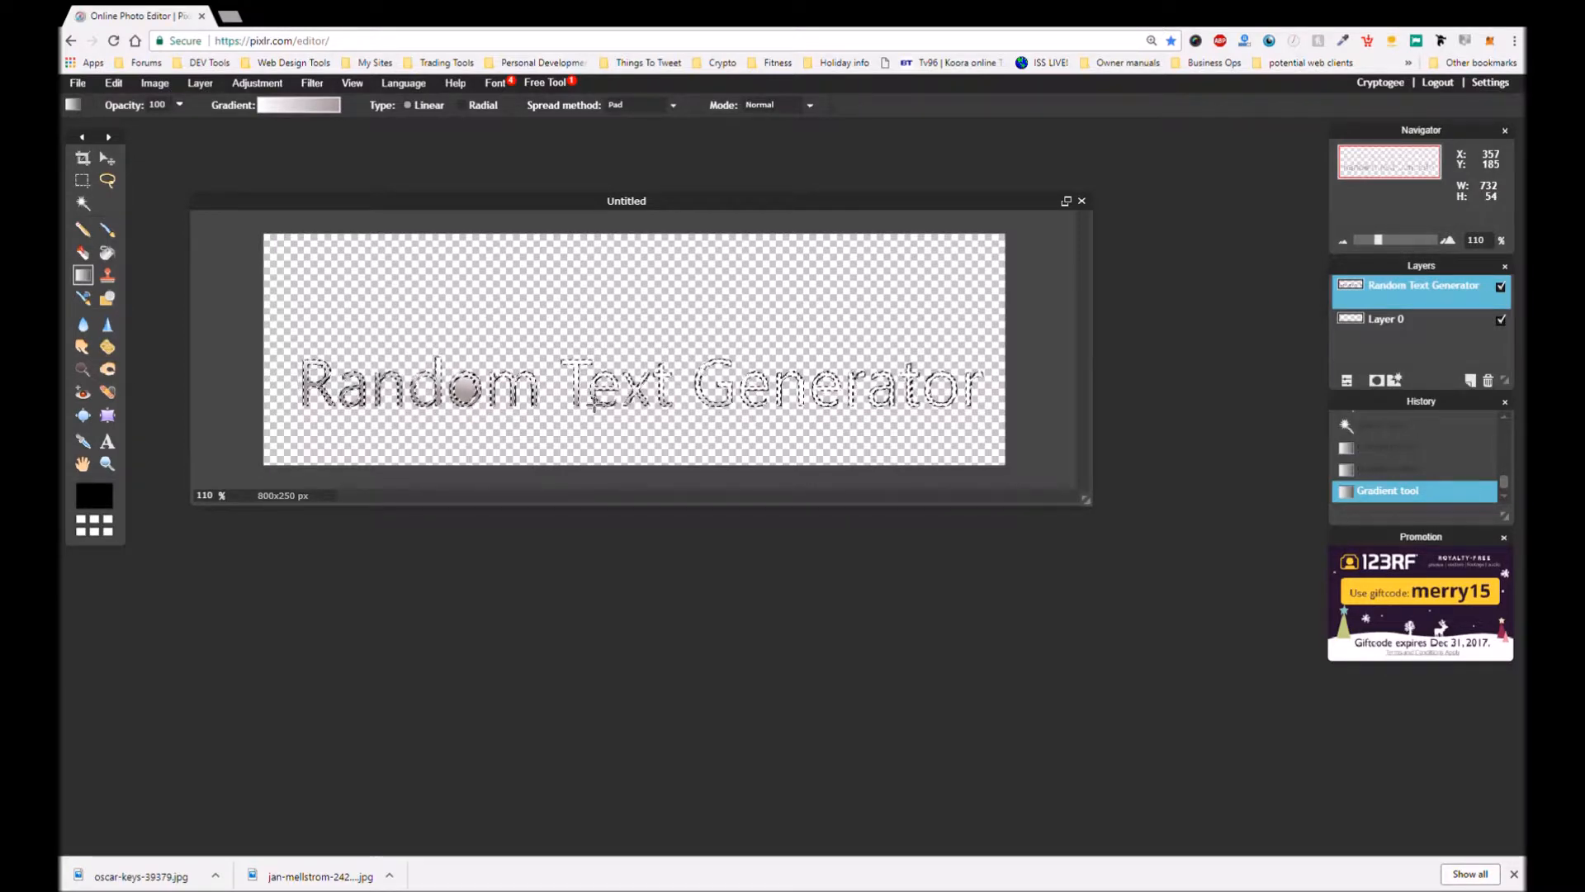
scroll(413, 366, "down", 3)
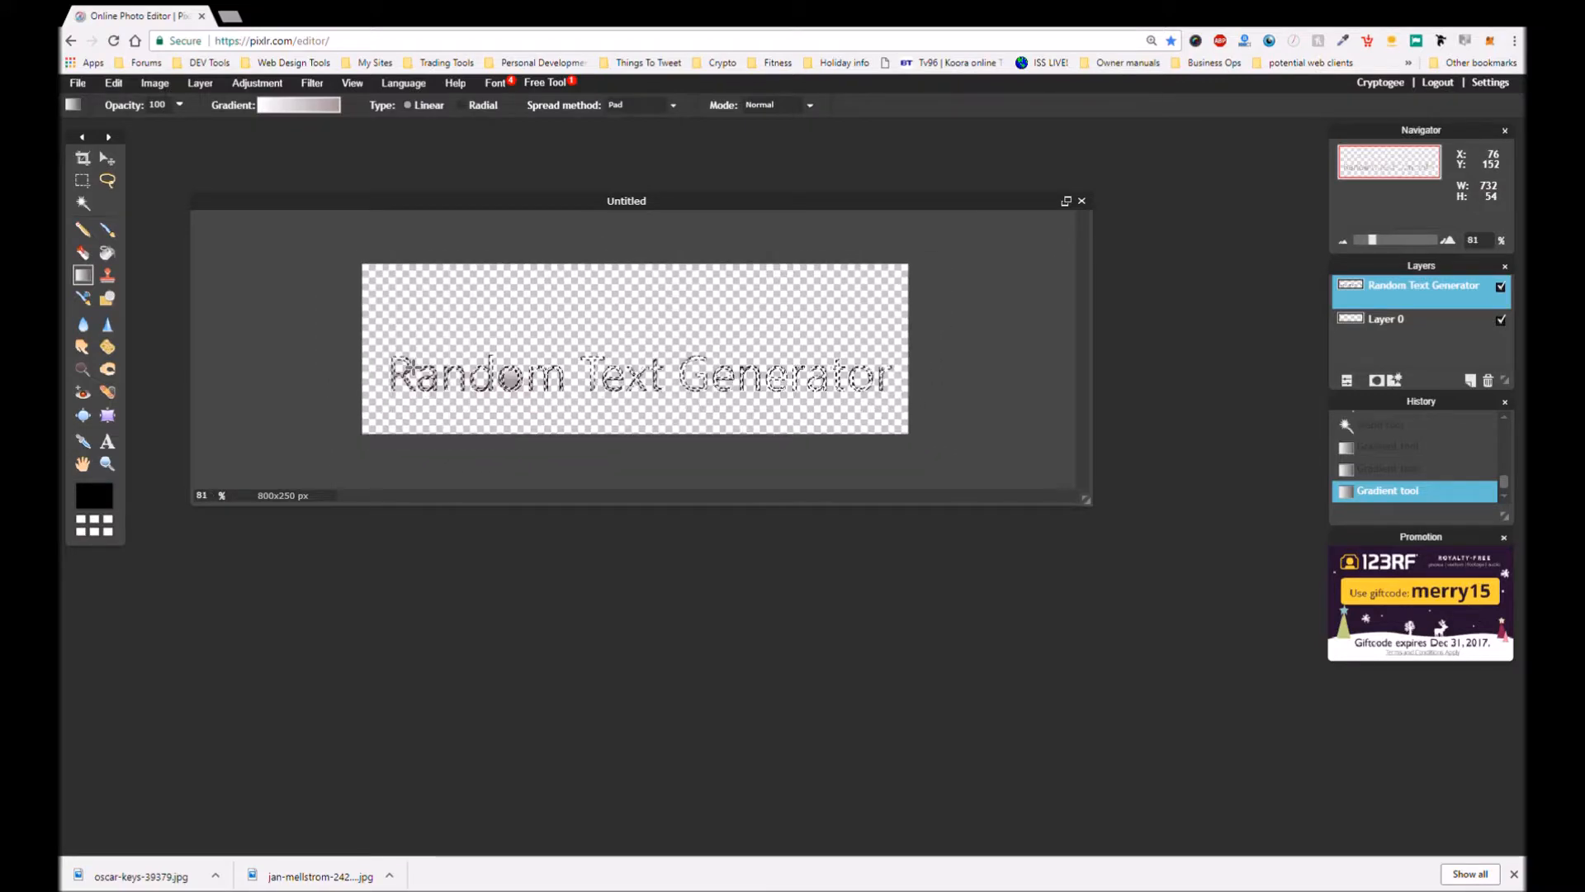
scroll(408, 366, "up", 4)
scroll(410, 365, "up", 2)
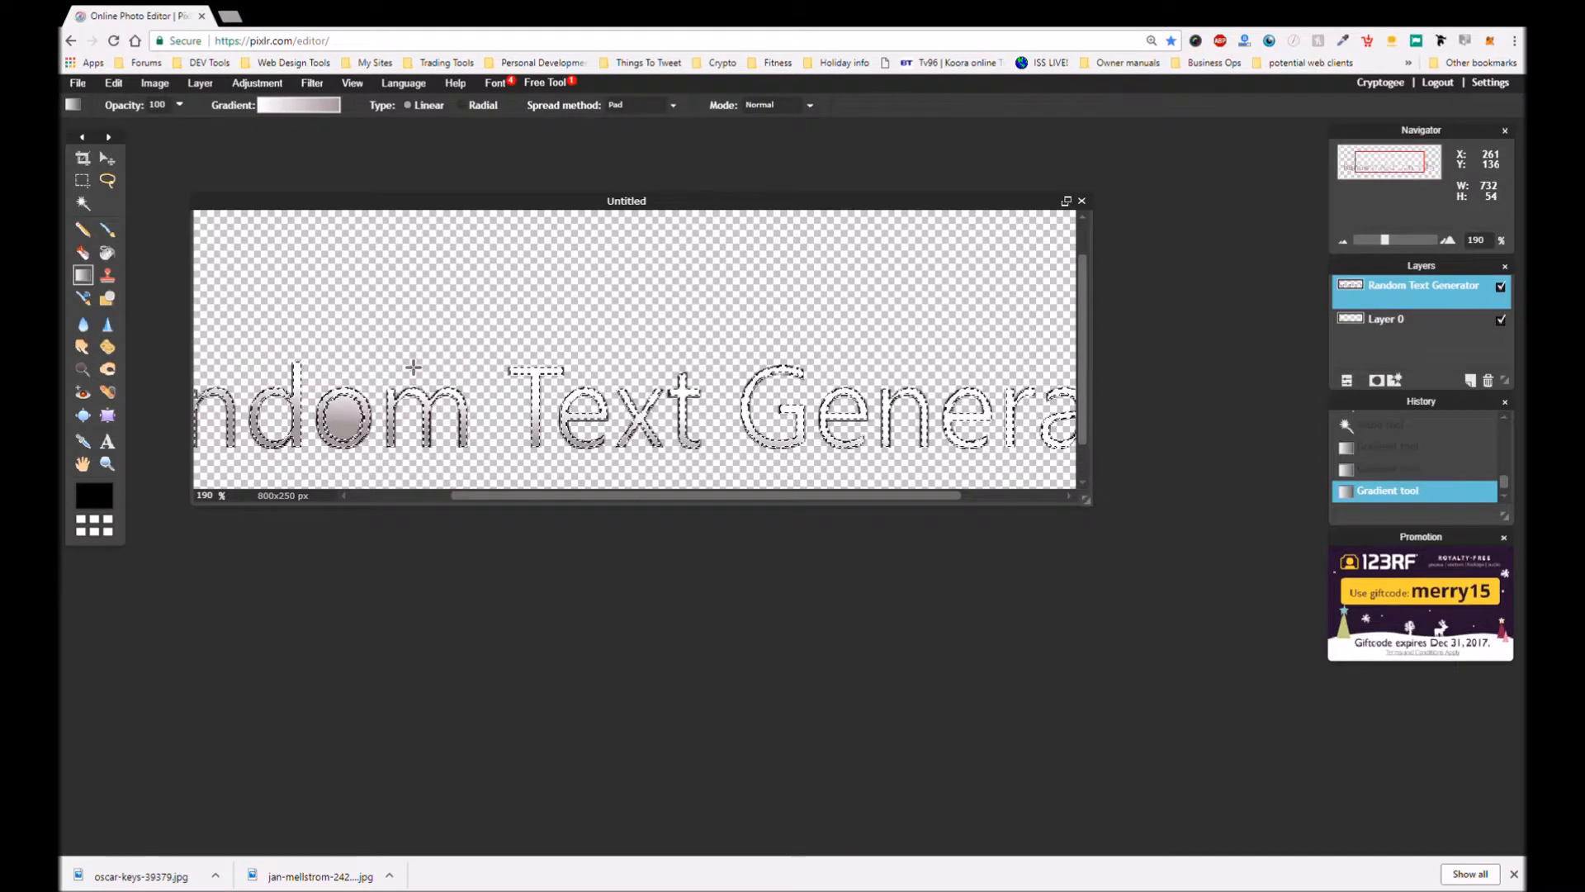
scroll(413, 366, "down", 3)
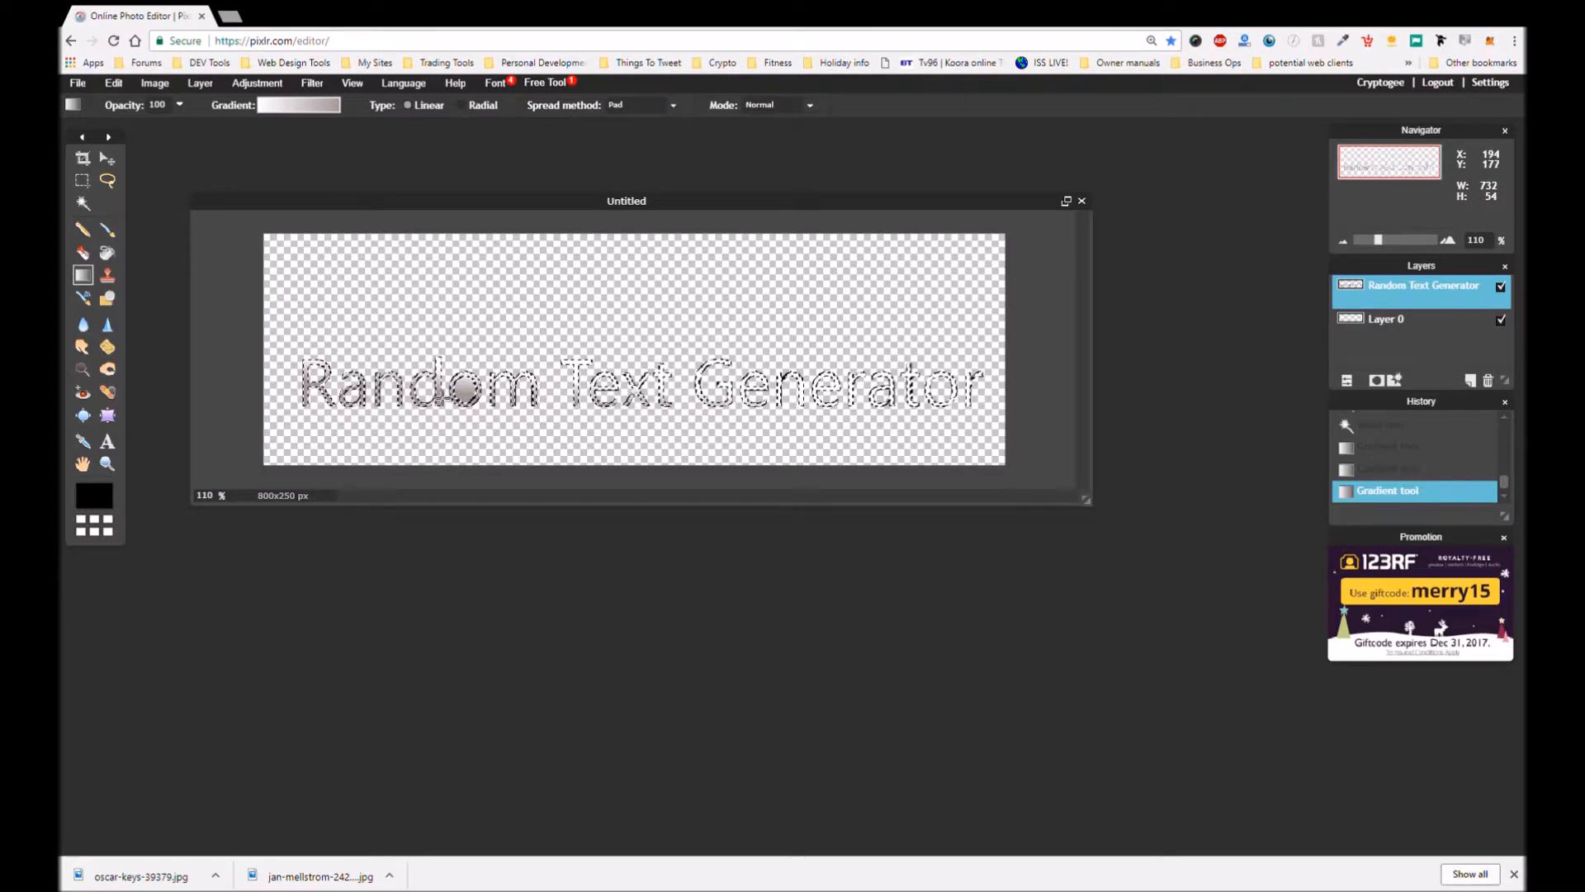
Undo the gradient fills and exclude the inside of the "o" in Random from the text selection with the Wand tool
left_click(83, 203)
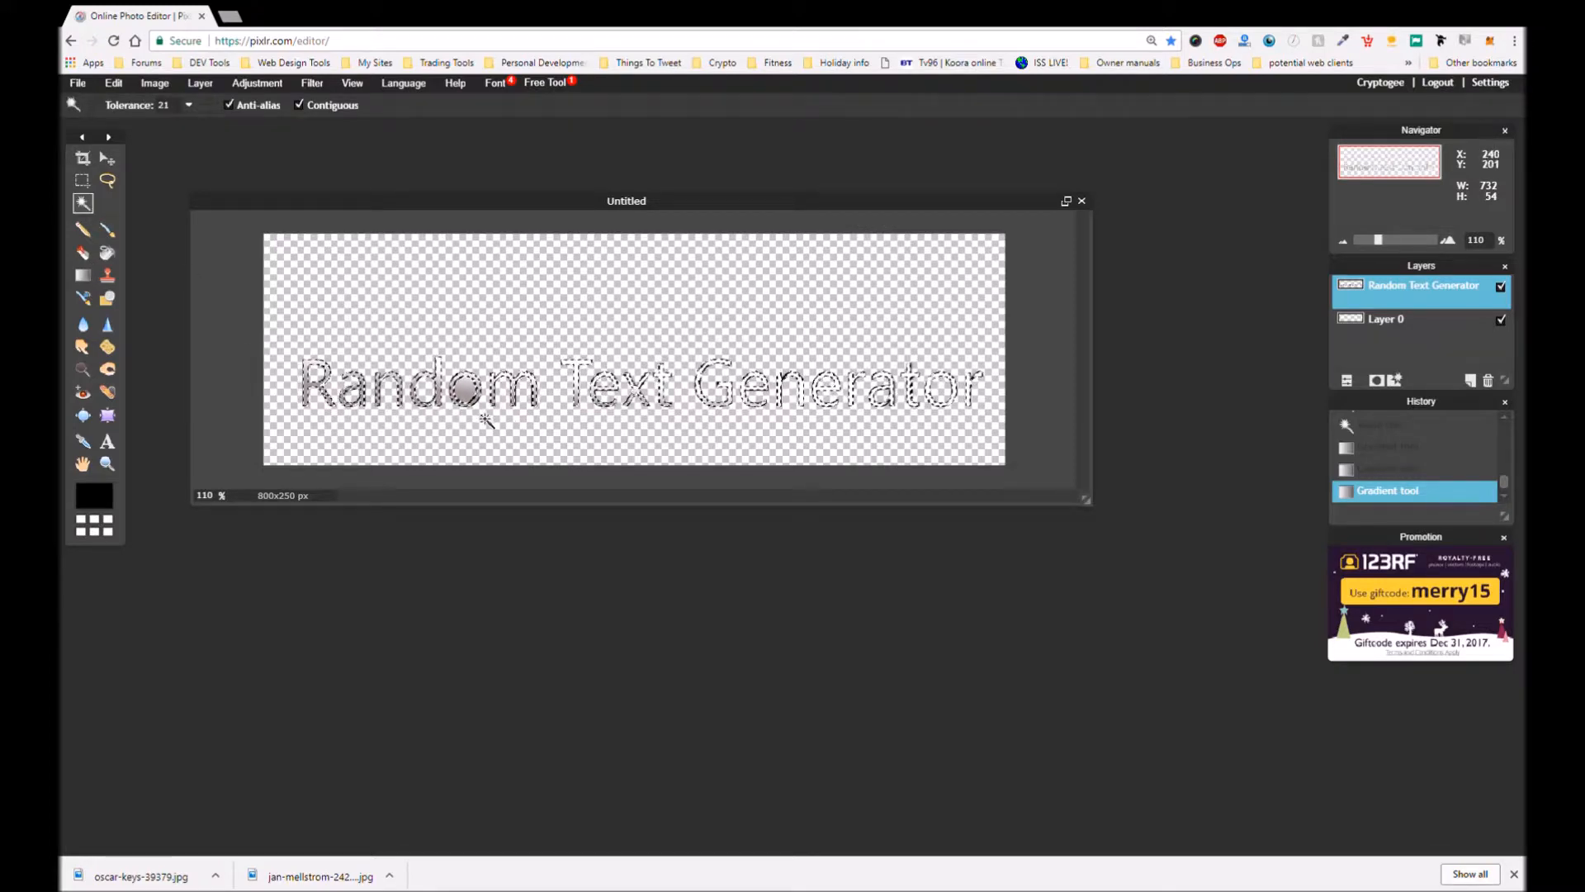
scroll(486, 421, "down", 2)
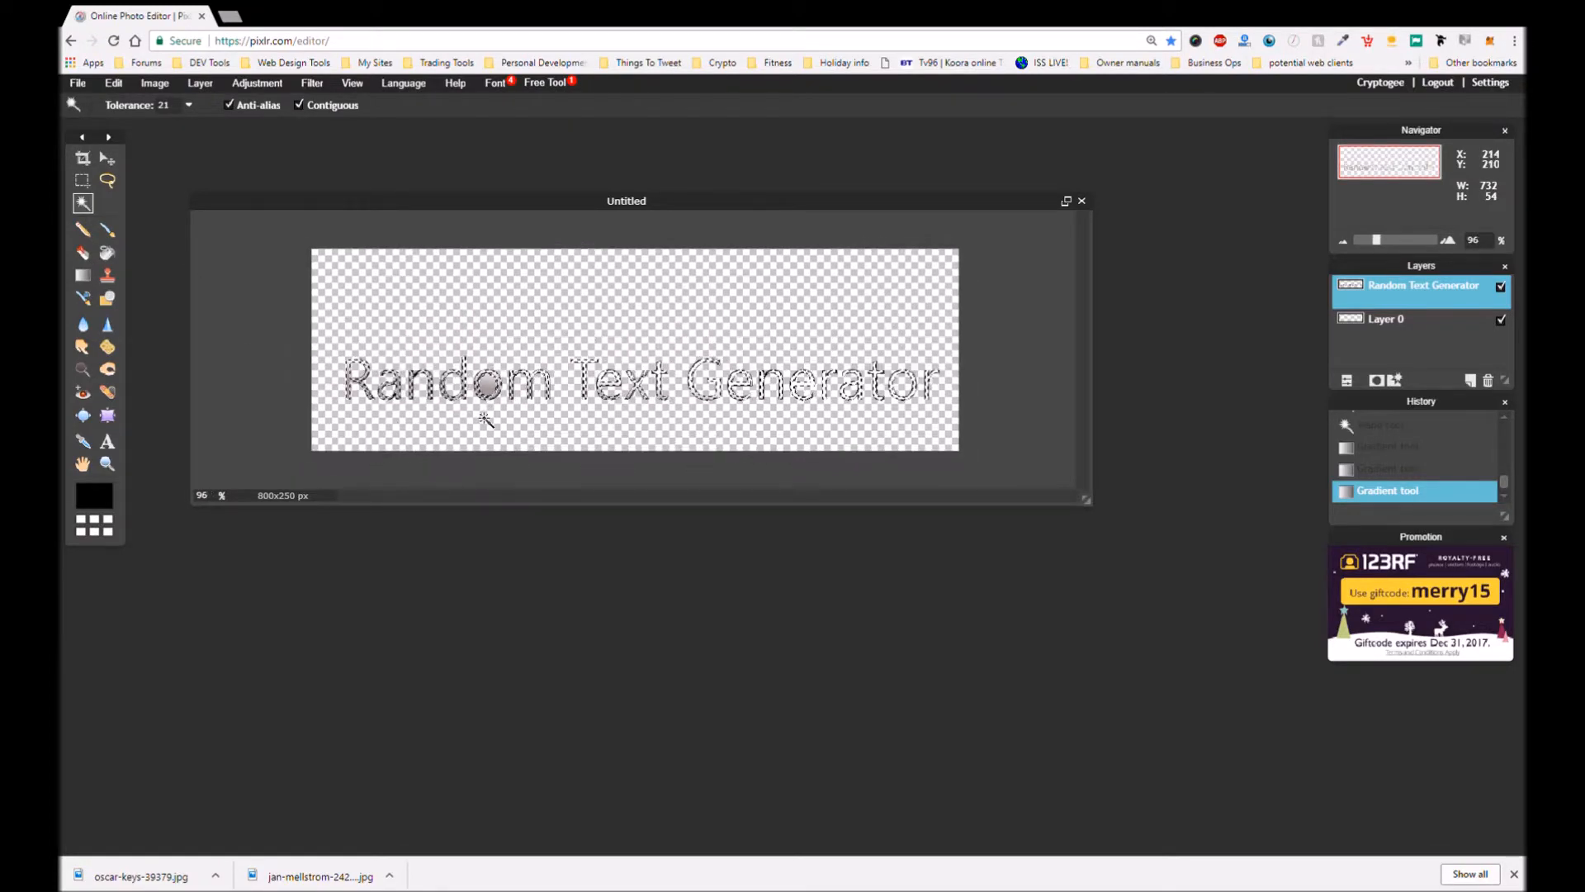
scroll(485, 420, "up", 3)
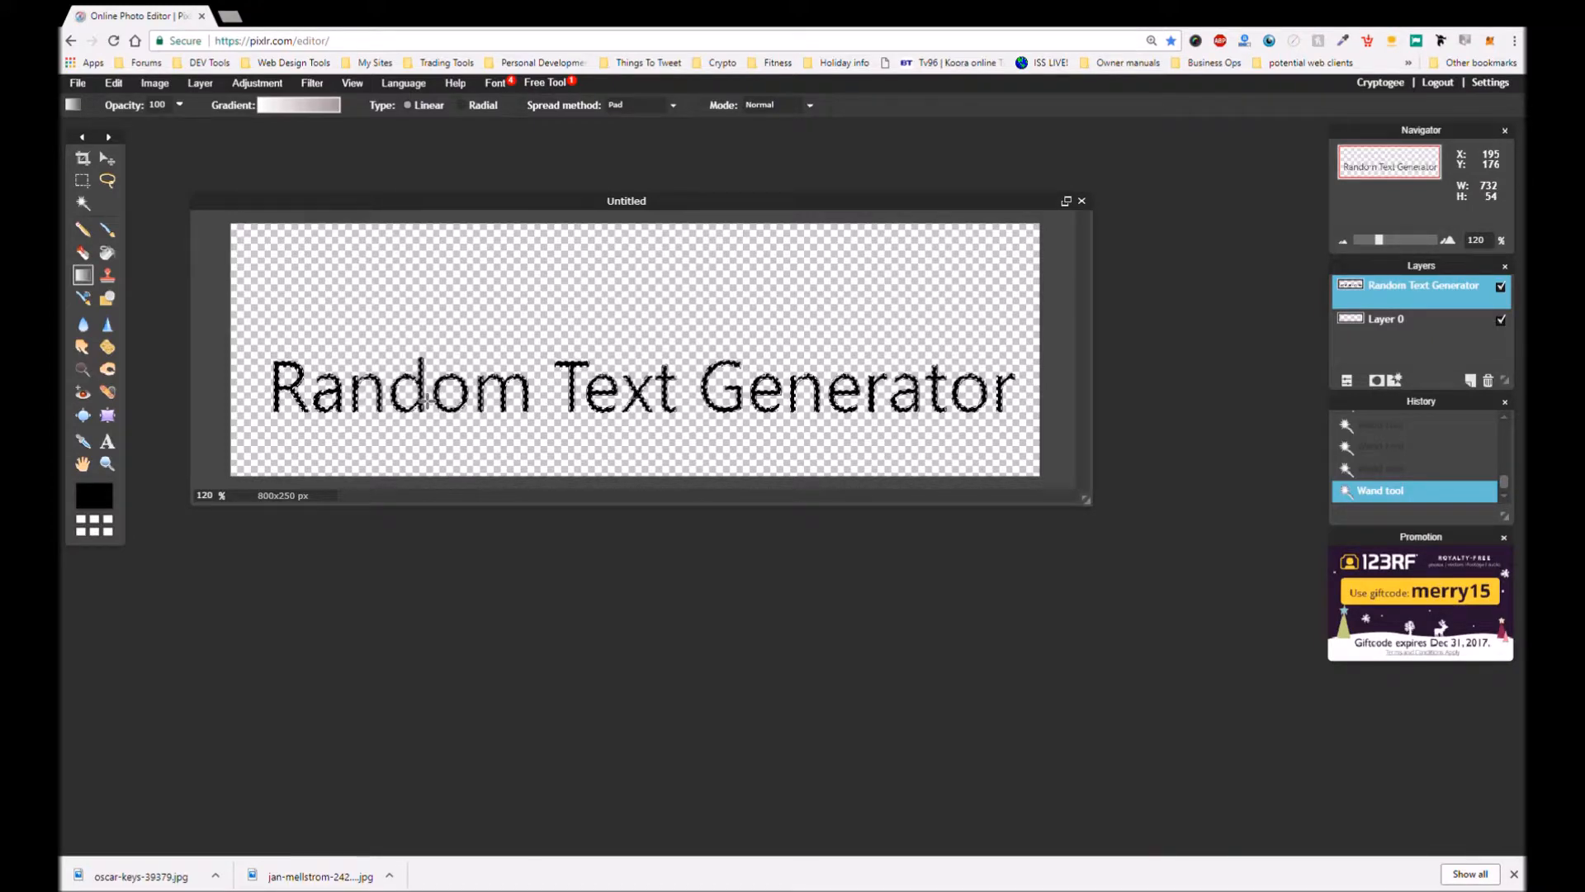
Change the gradient's white start colour to a light grey, keeping the darker grey end colour
left_click(271, 106)
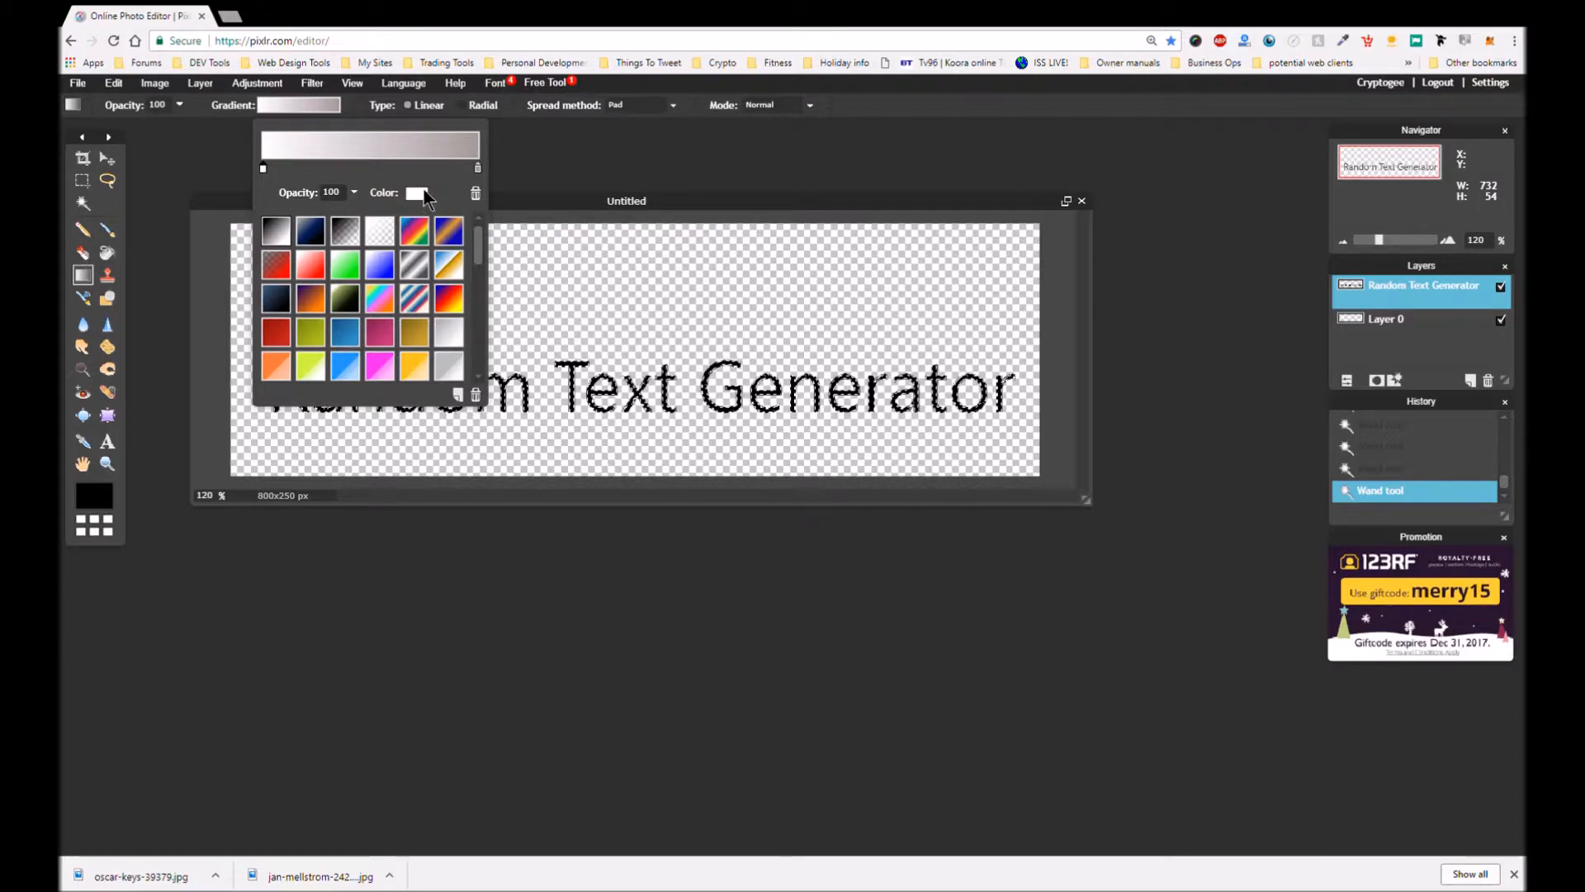
left_click(478, 168)
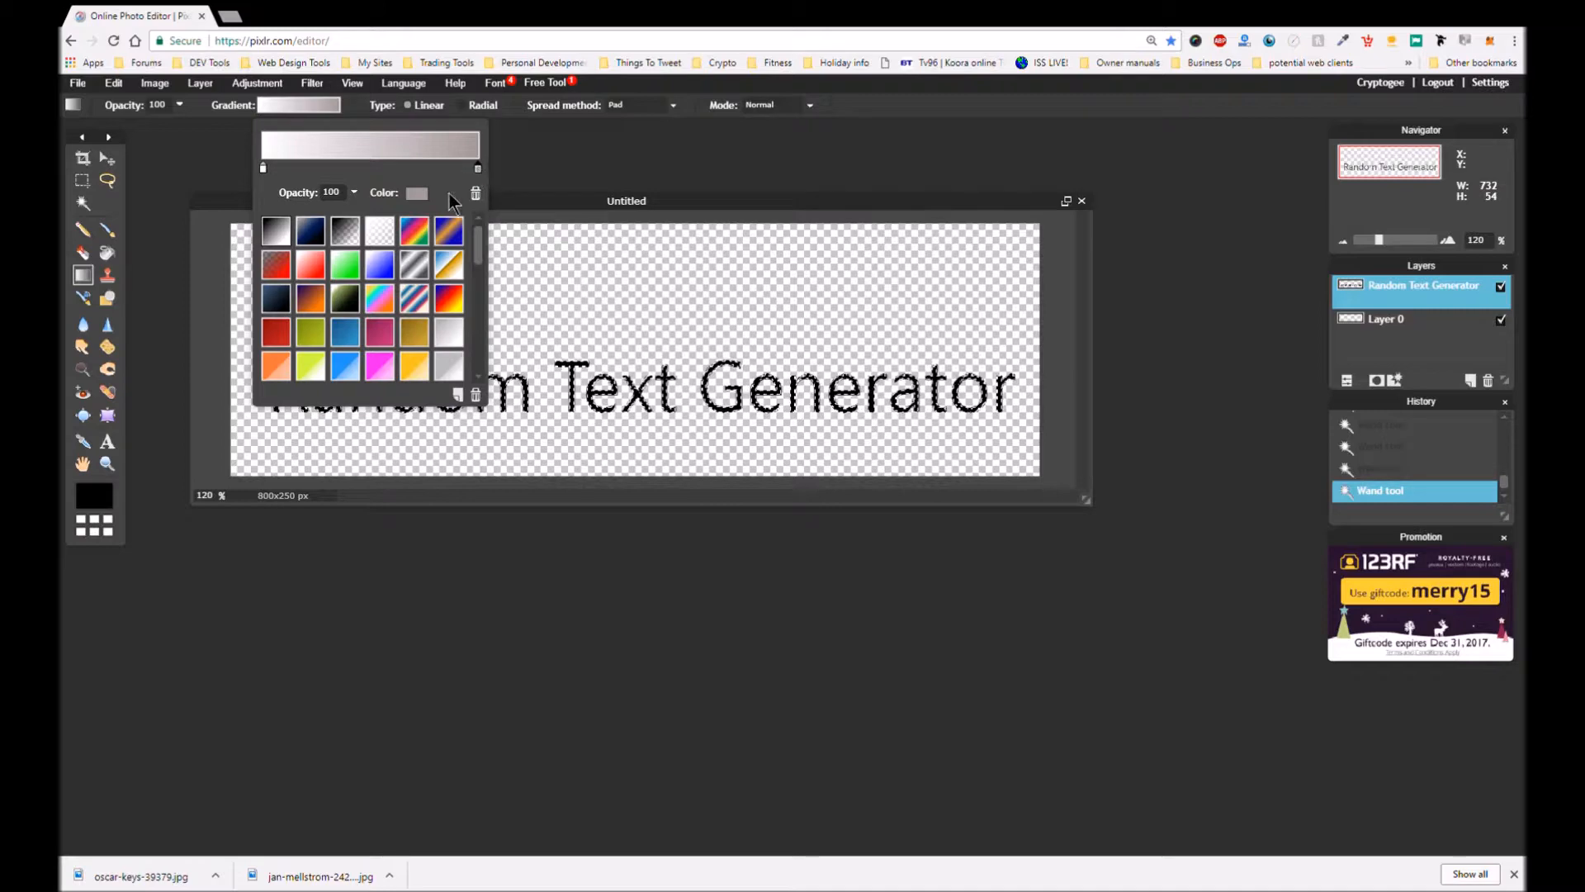
left_click(263, 169)
left_click(417, 193)
left_click(683, 339)
left_click(683, 342)
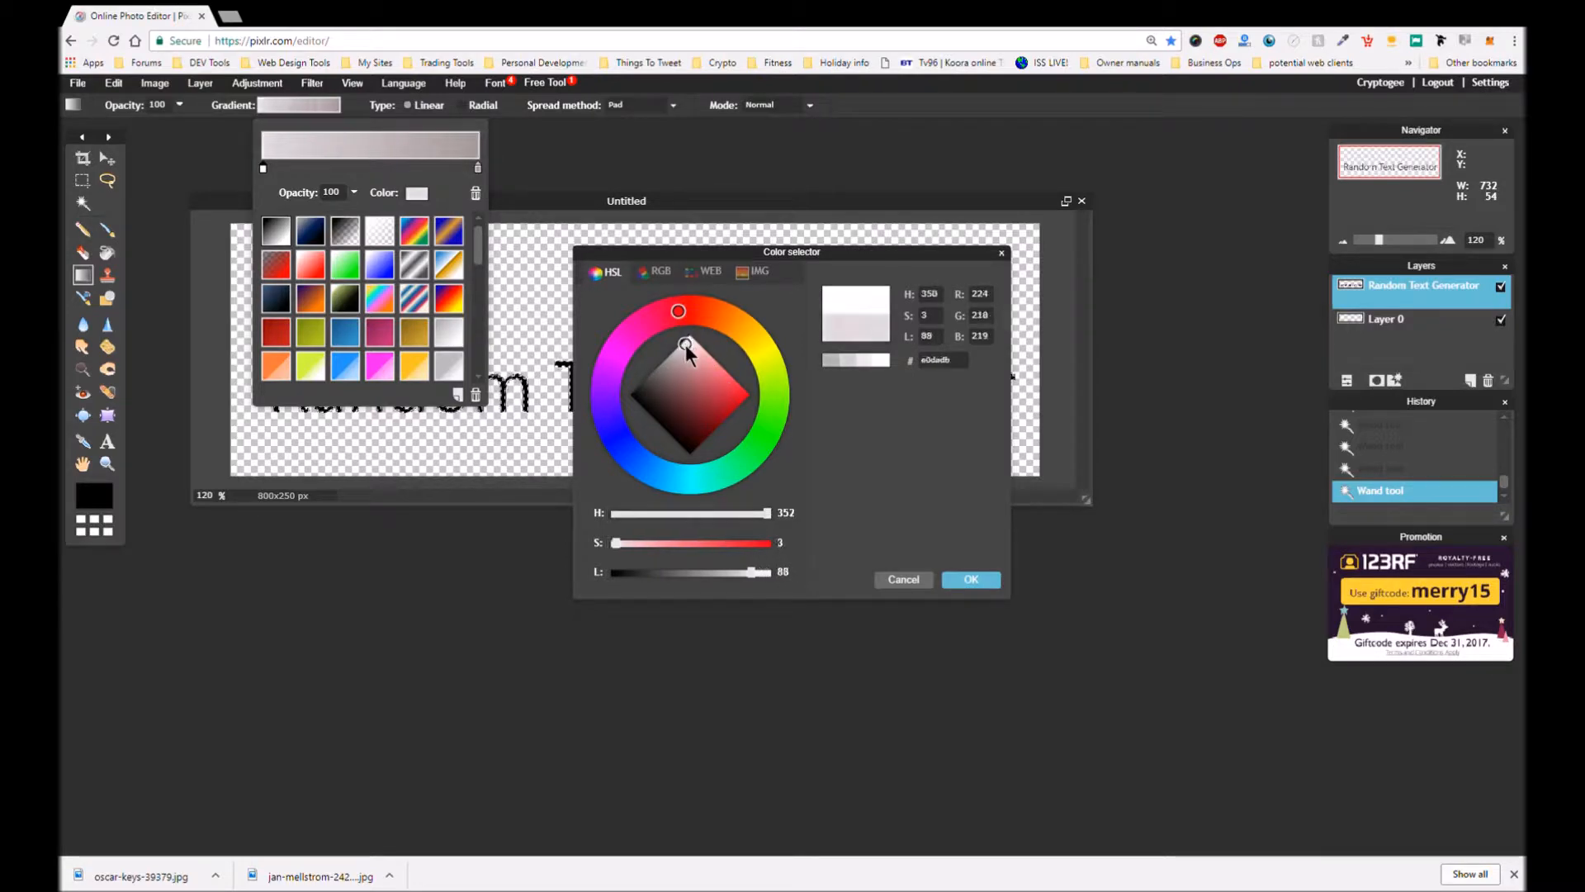
left_click(683, 338)
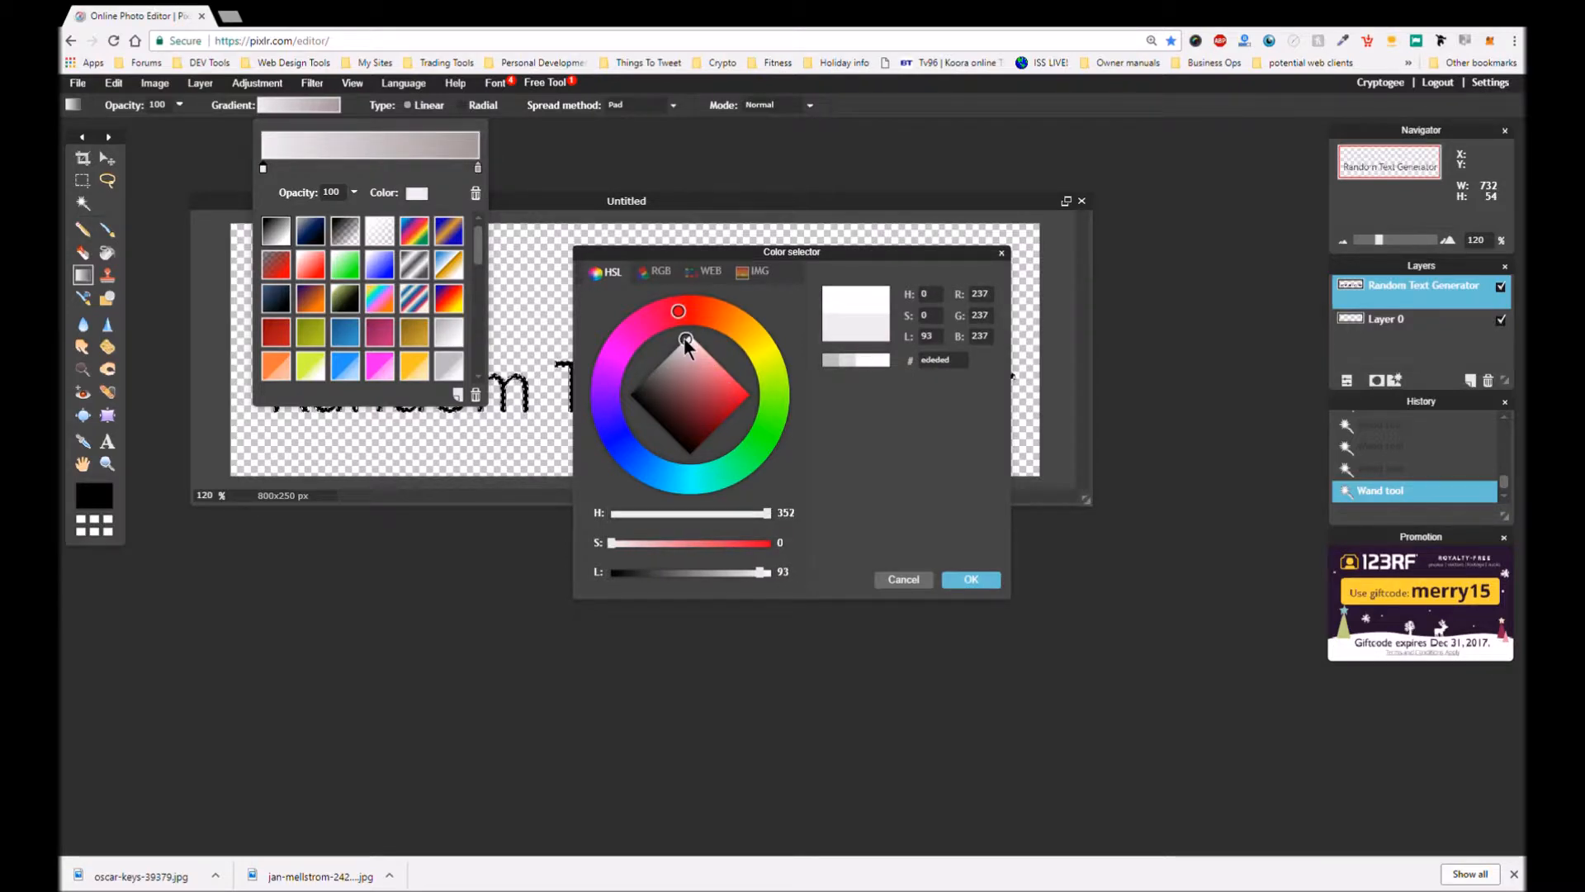
left_click(682, 339)
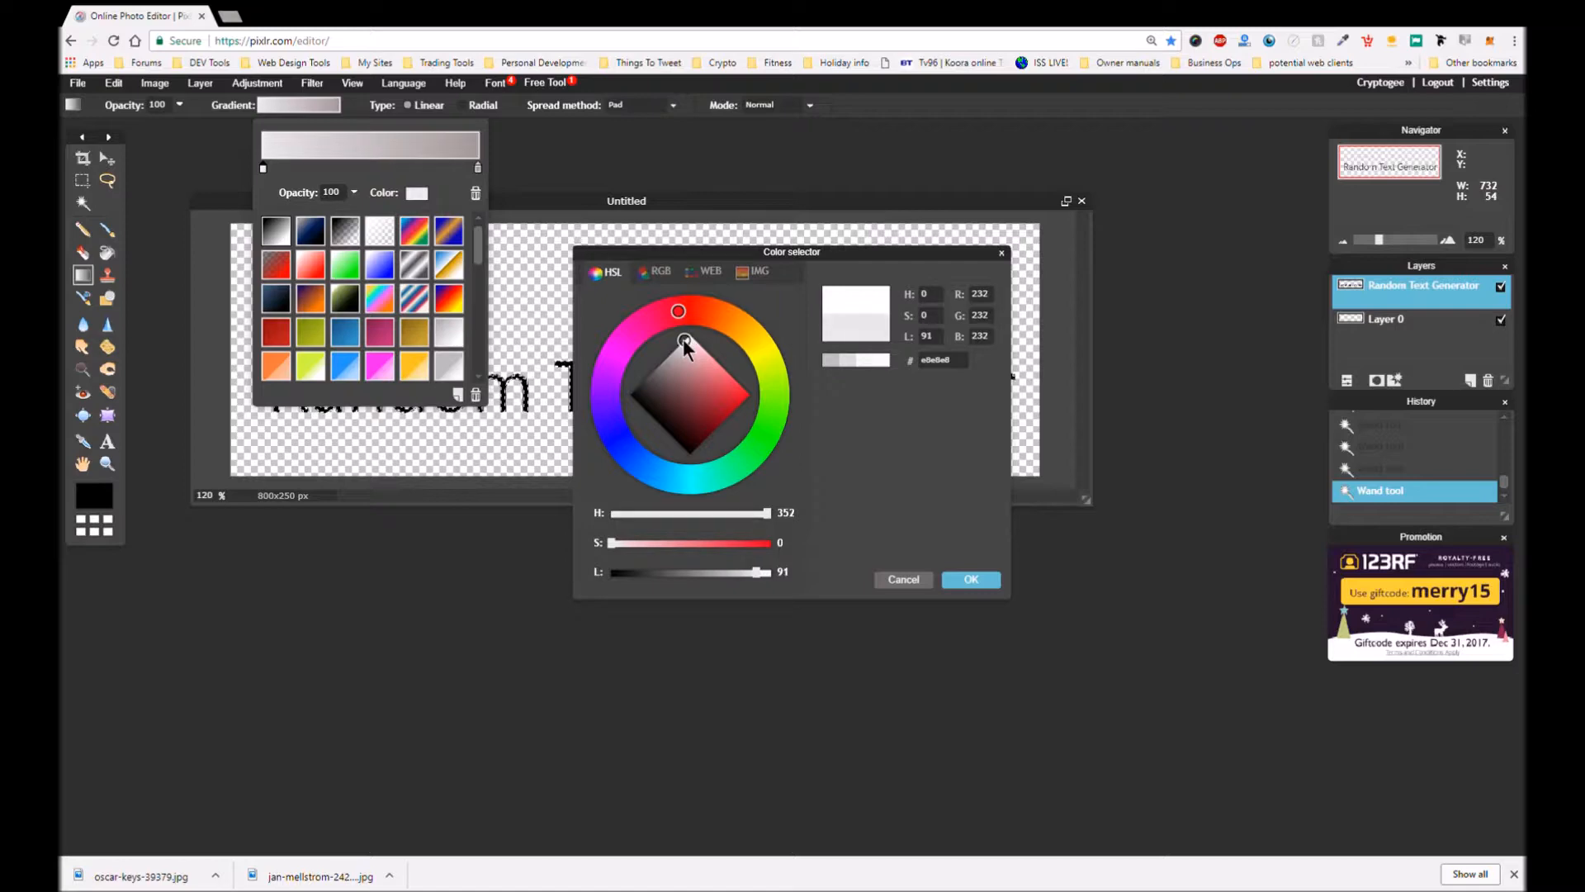
left_click(690, 344)
left_click(685, 340)
left_click(682, 340)
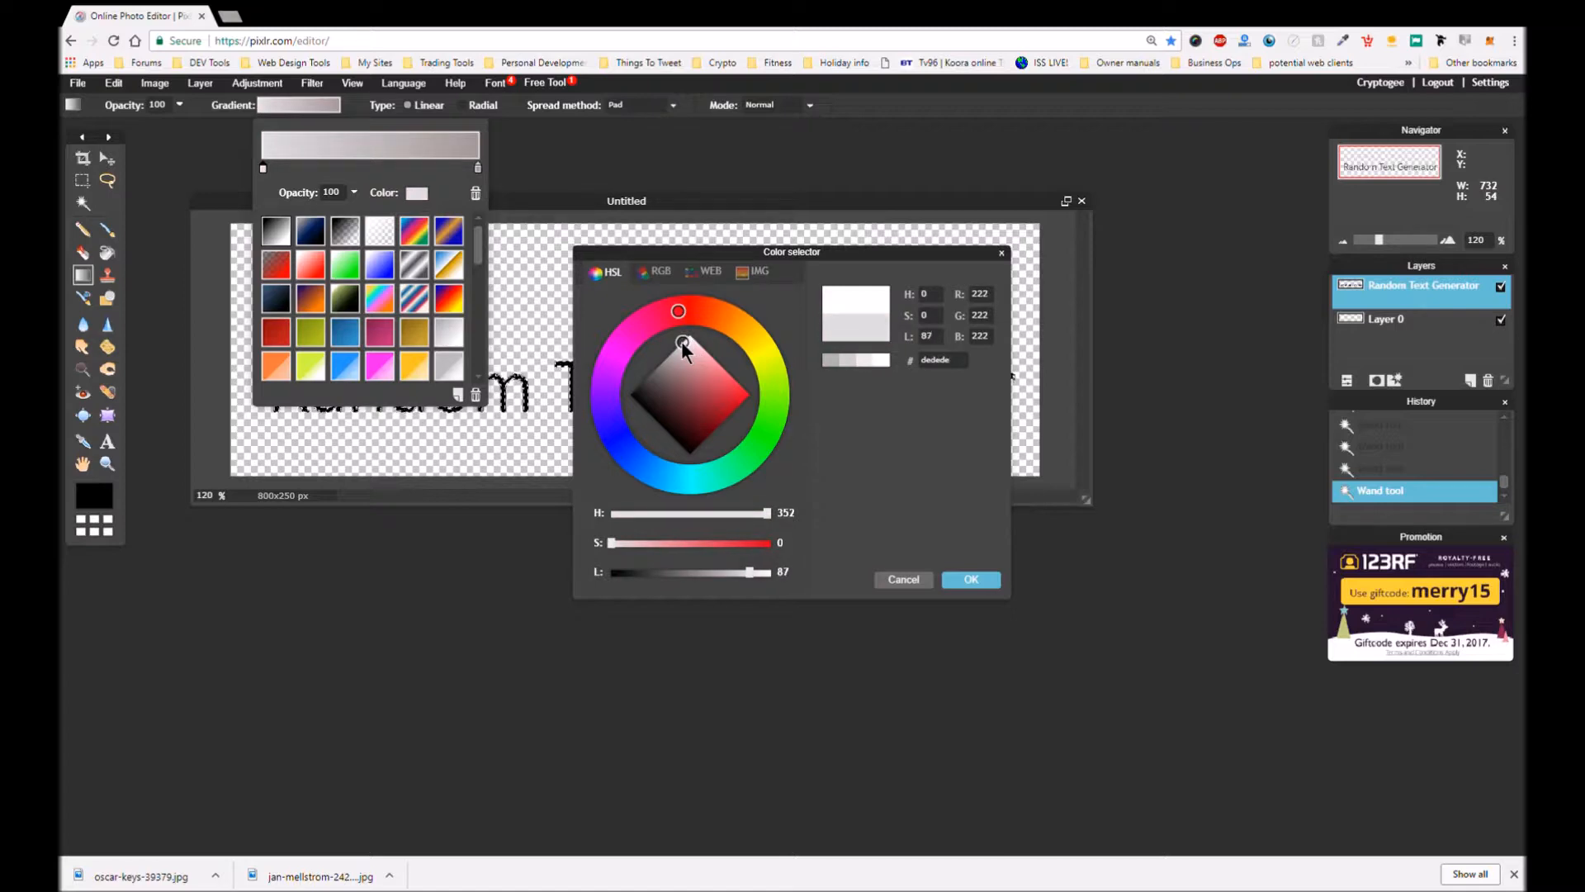
left_click(682, 344)
left_click(971, 580)
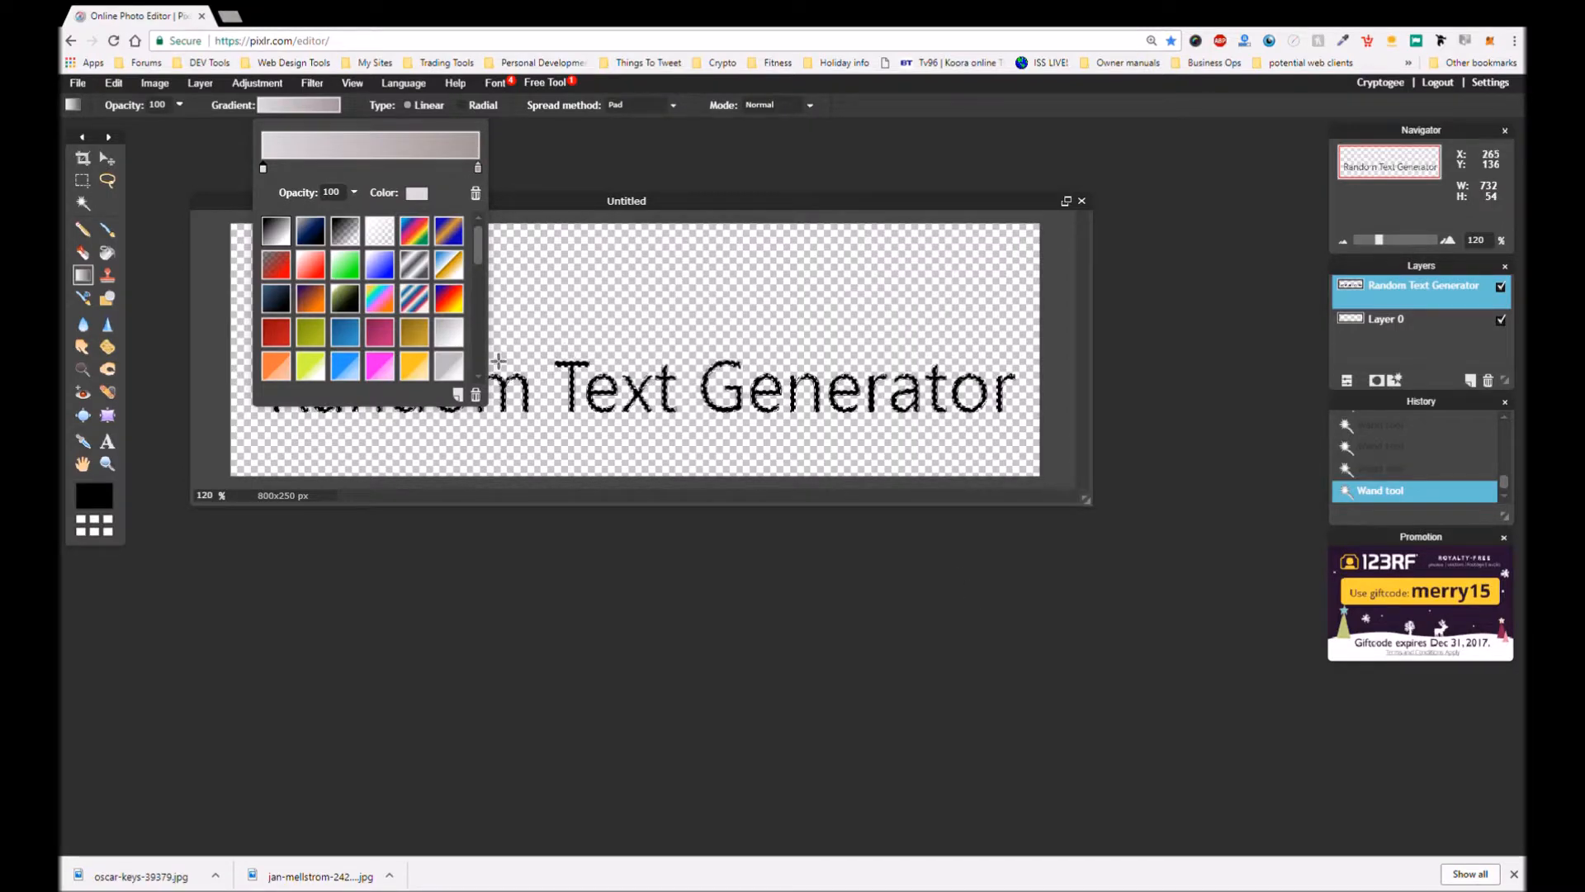
left_click(502, 452)
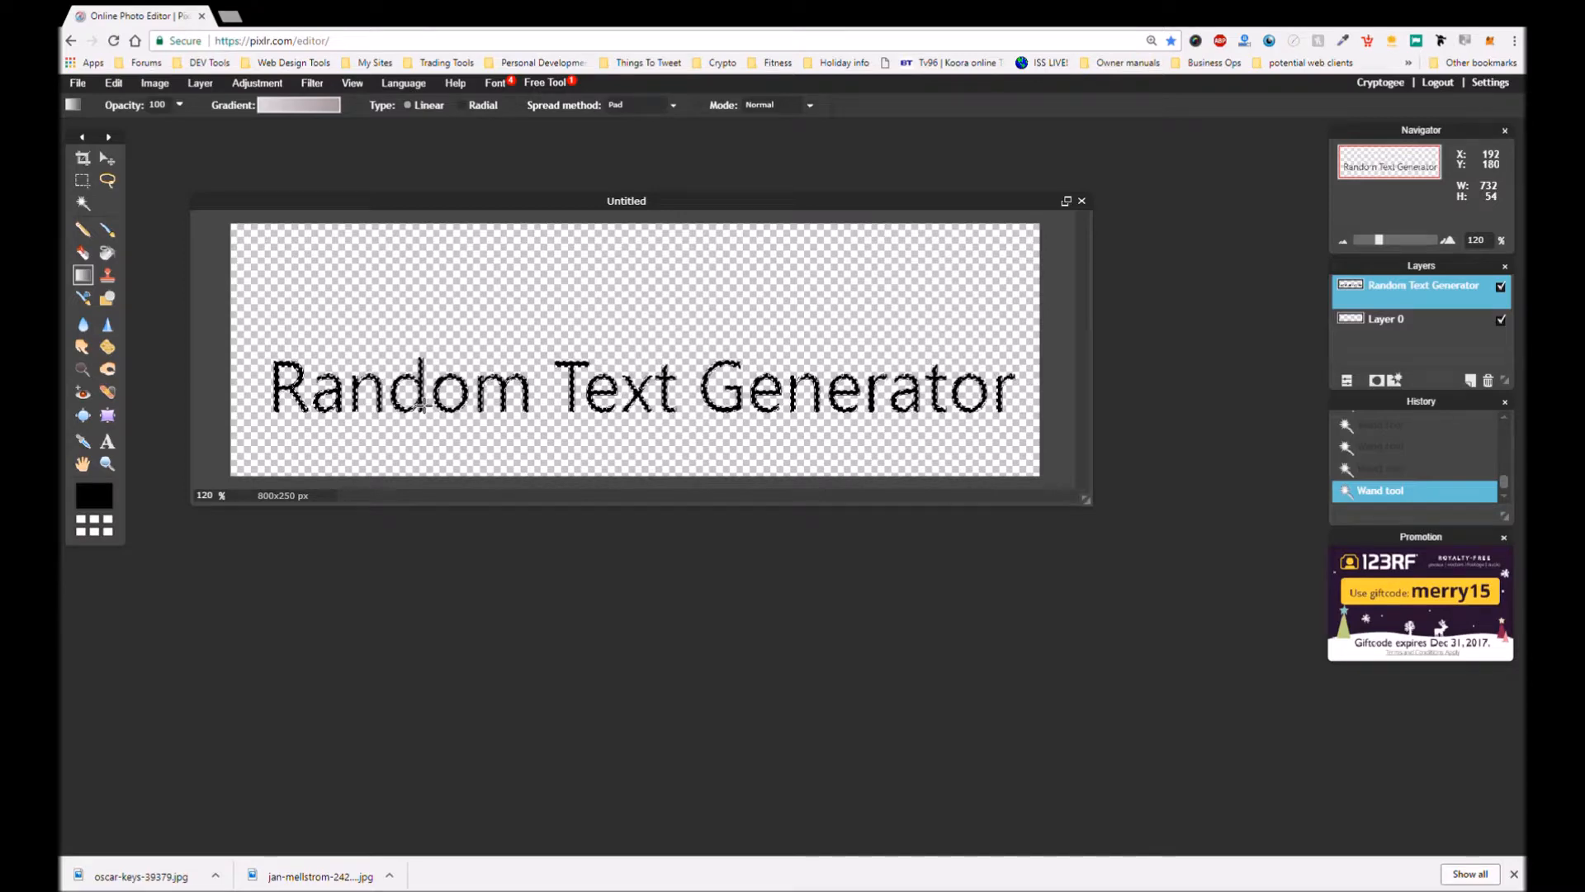
Fill the selected lettering with the light-grey-to-grey linear gradient, running it downward through the "T" of Text
scroll(421, 404, "down", 1)
scroll(421, 405, "up", 3)
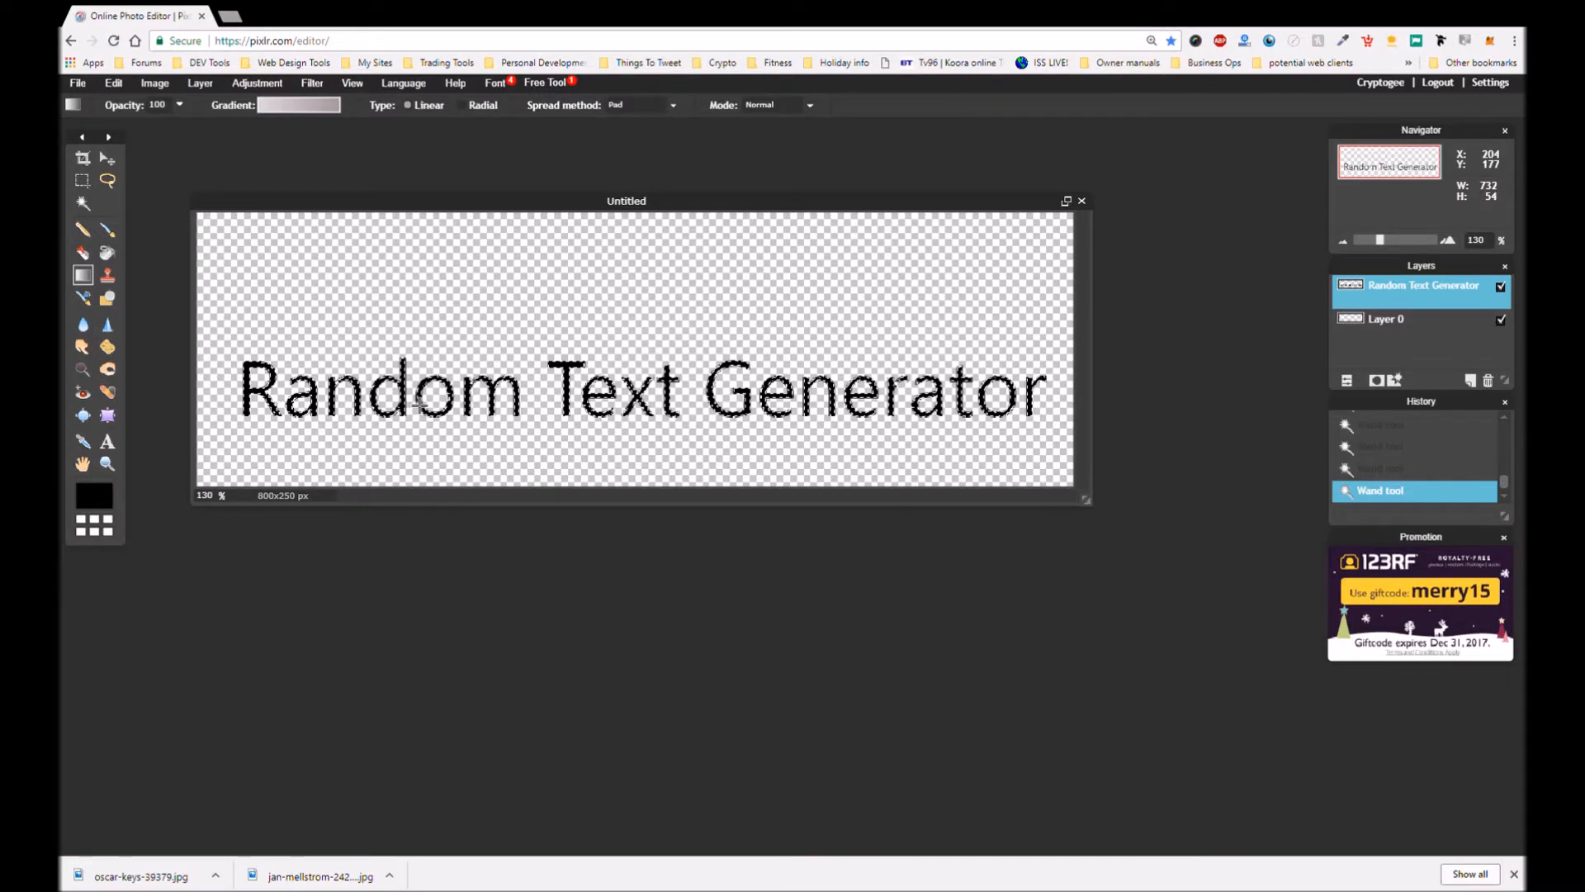
scroll(419, 407, "up", 2)
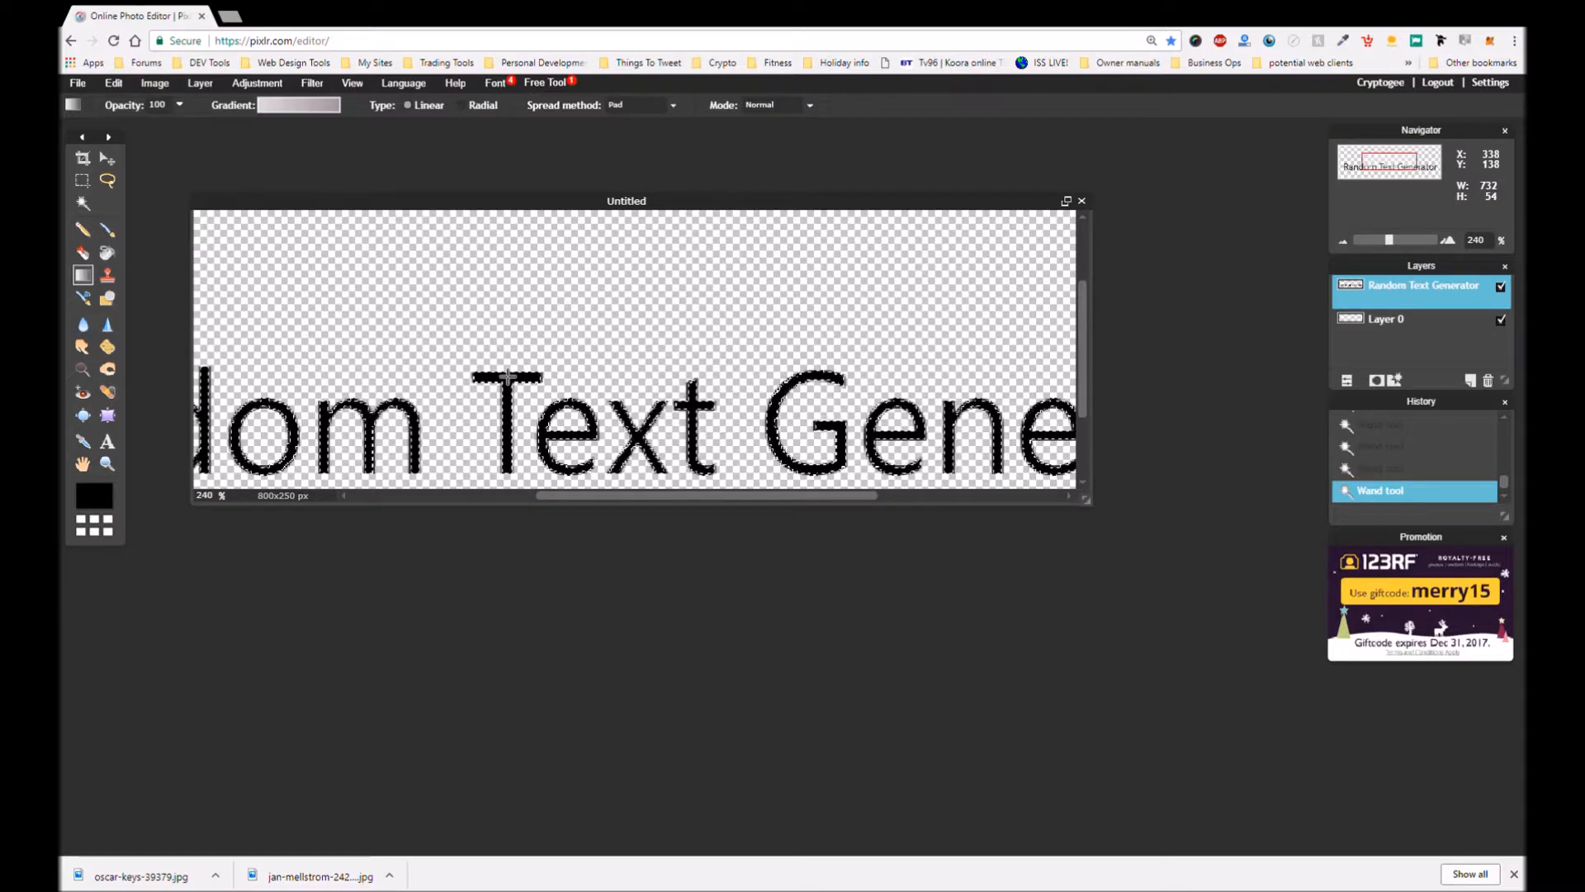
left_click(299, 109)
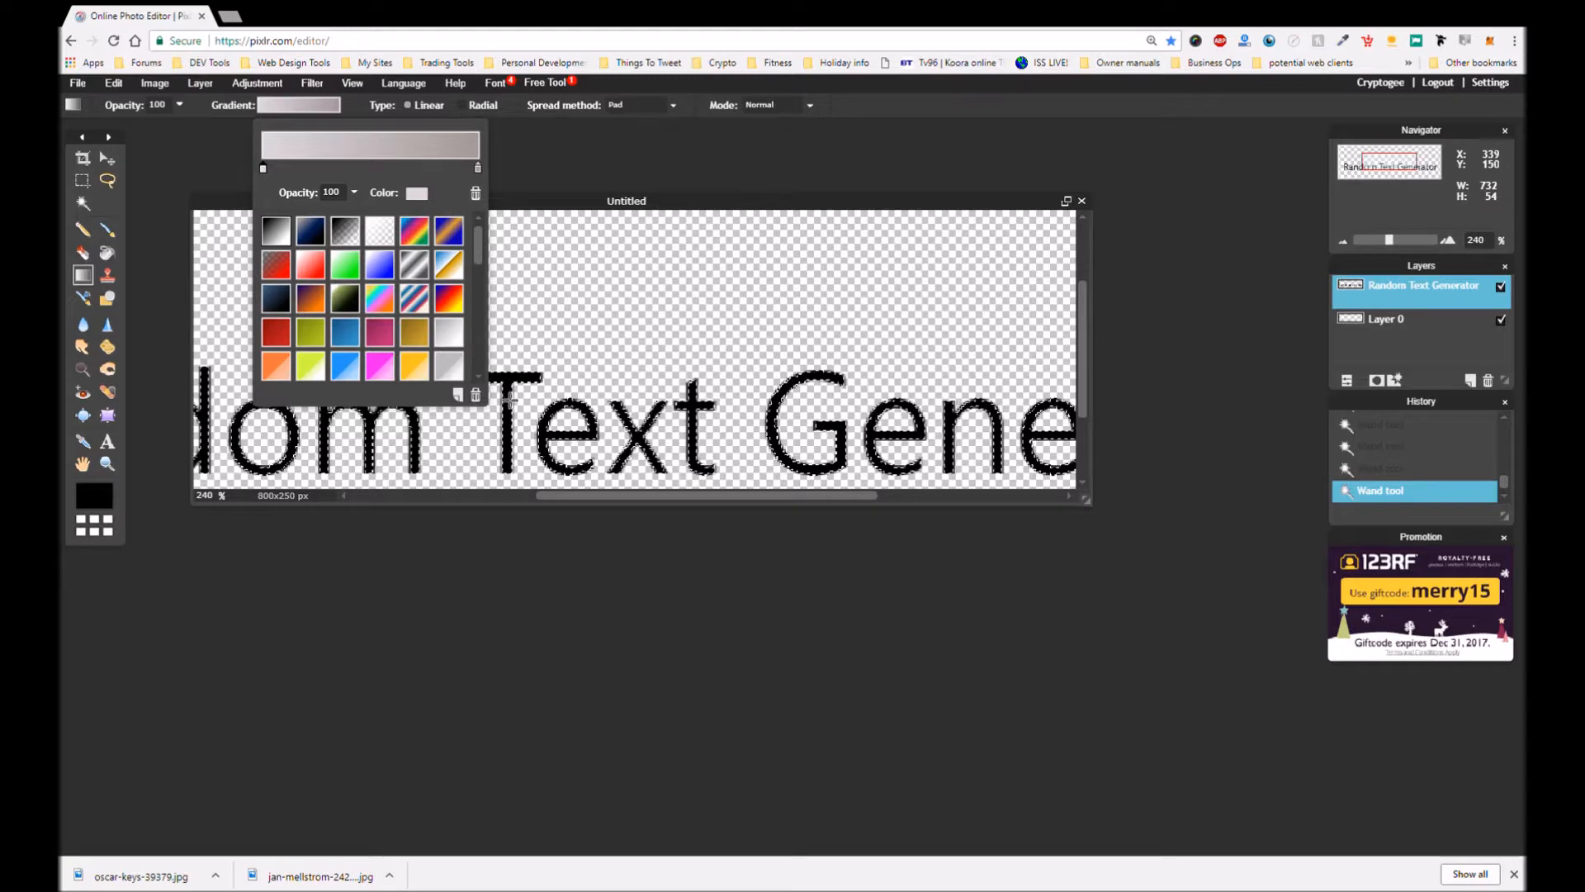
left_click(506, 379)
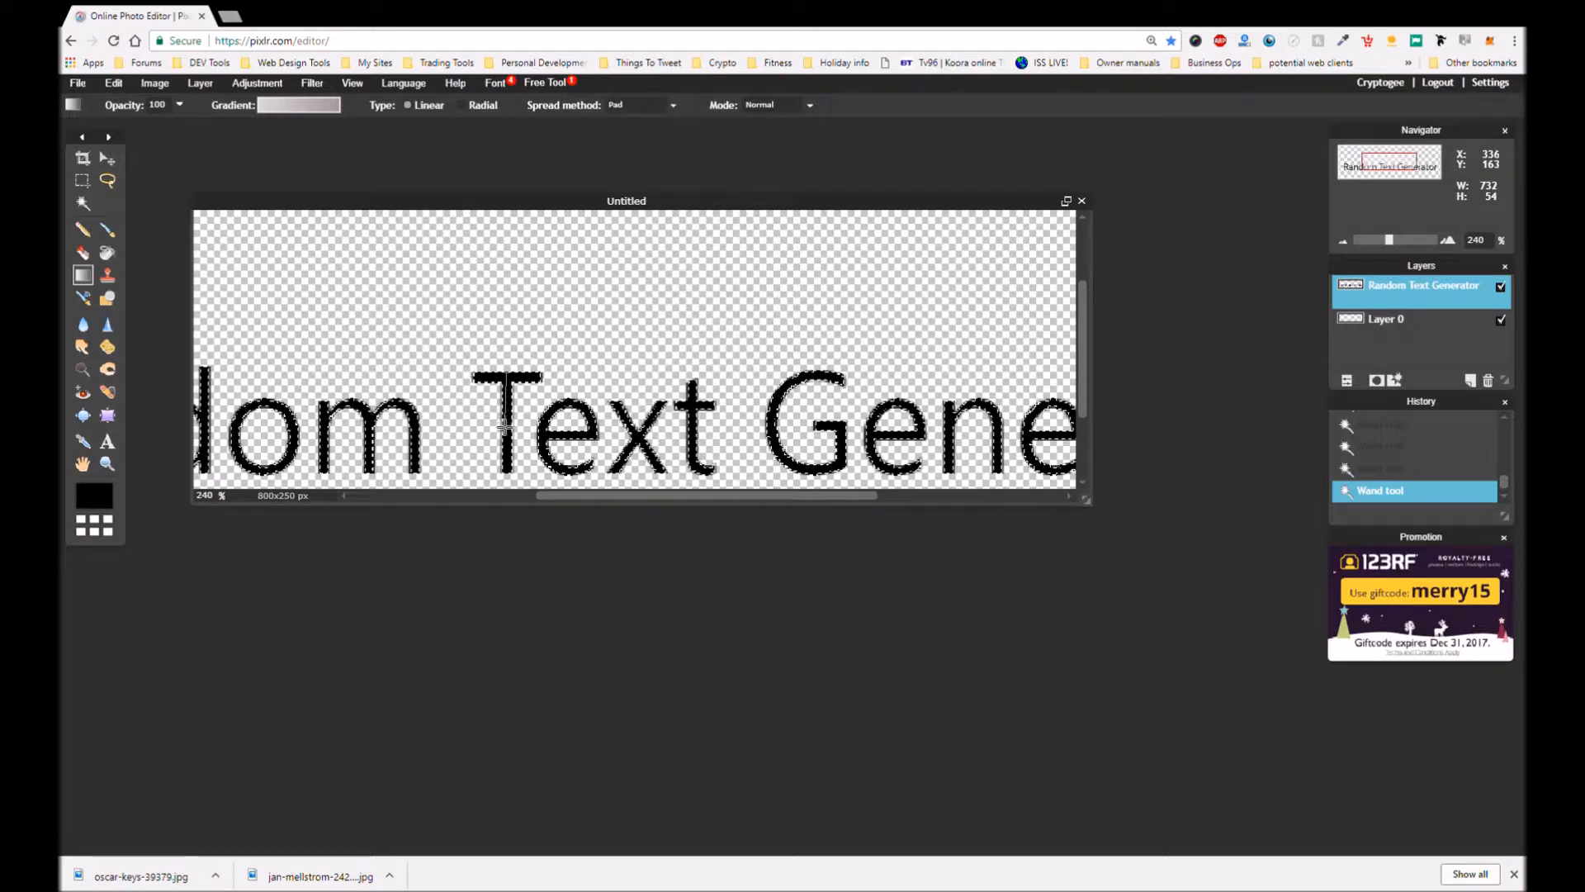
left_click_drag(504, 427, 505, 428)
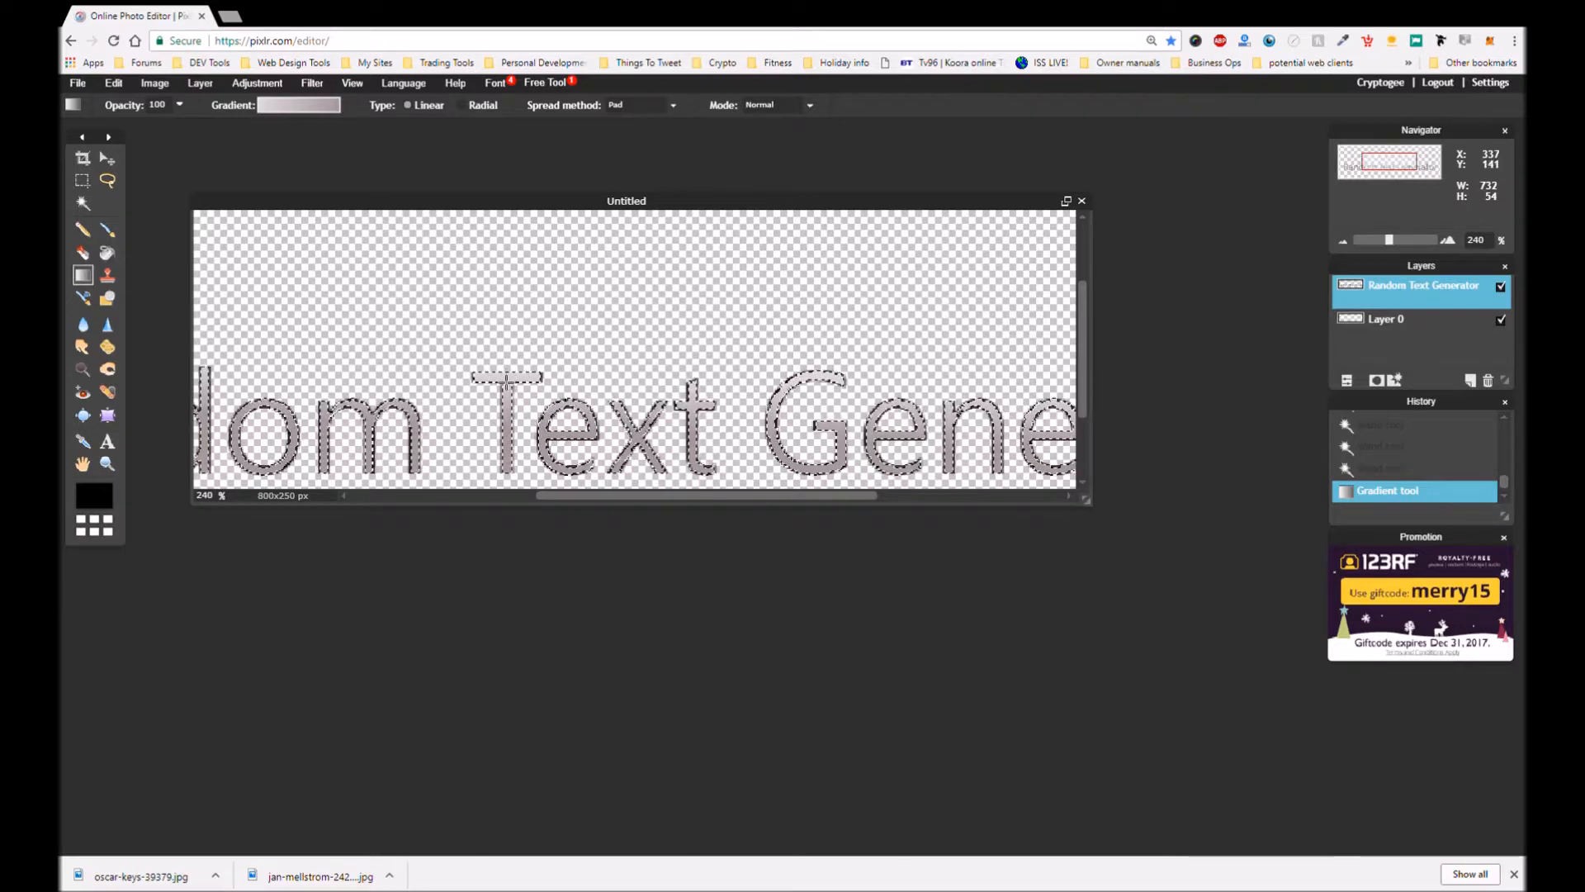
left_click(508, 453)
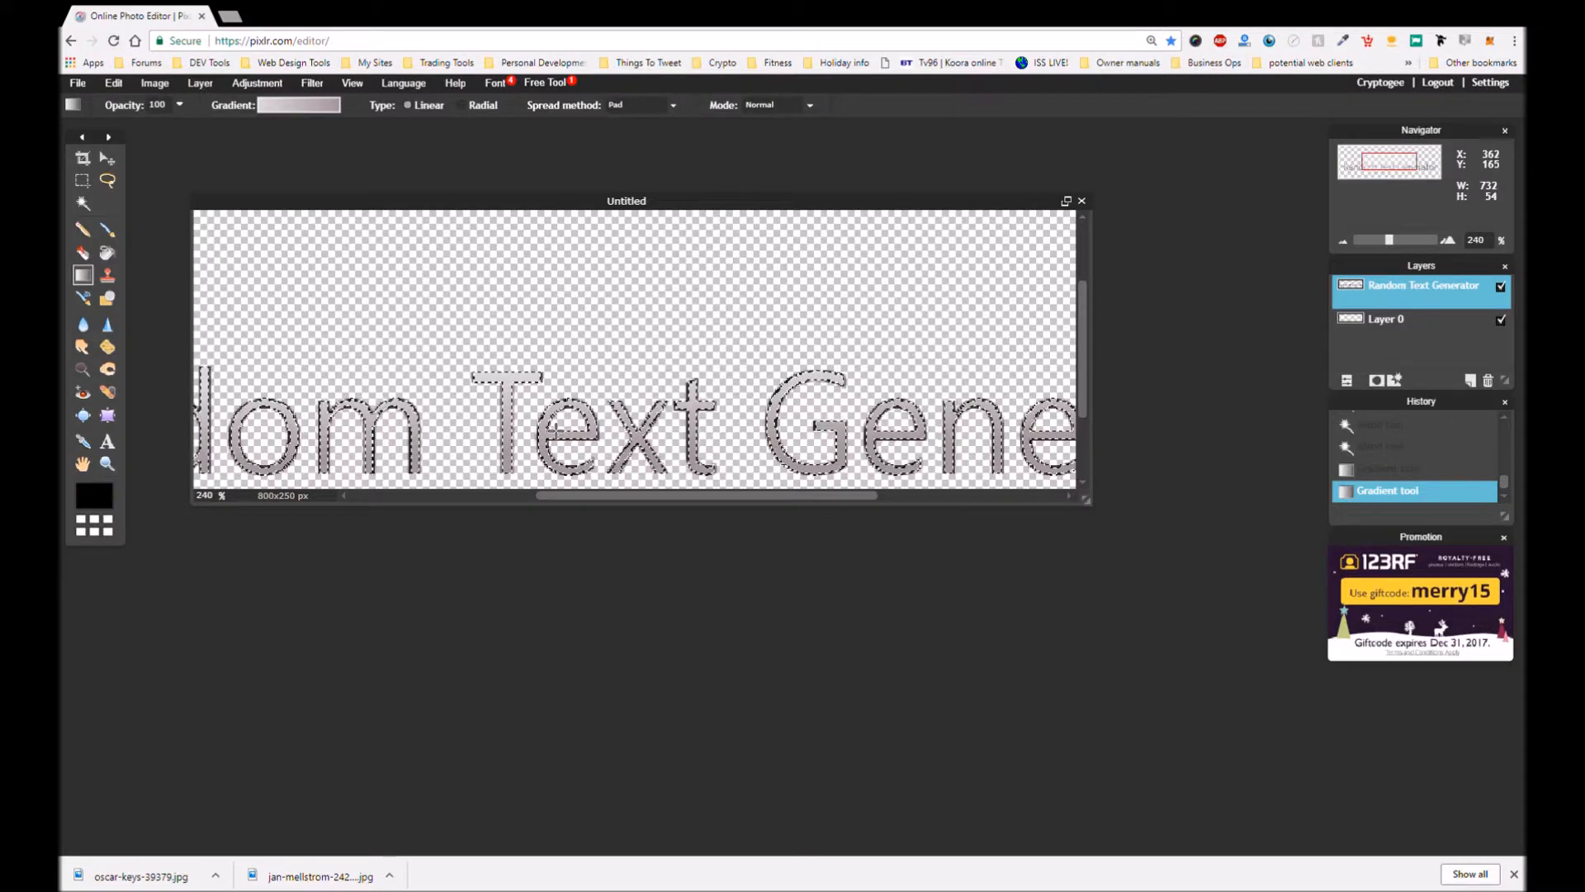
Check the gradient across the whole "Random Text Generator" title and deselect all
scroll(549, 431, "down", 4)
scroll(556, 431, "down", 1)
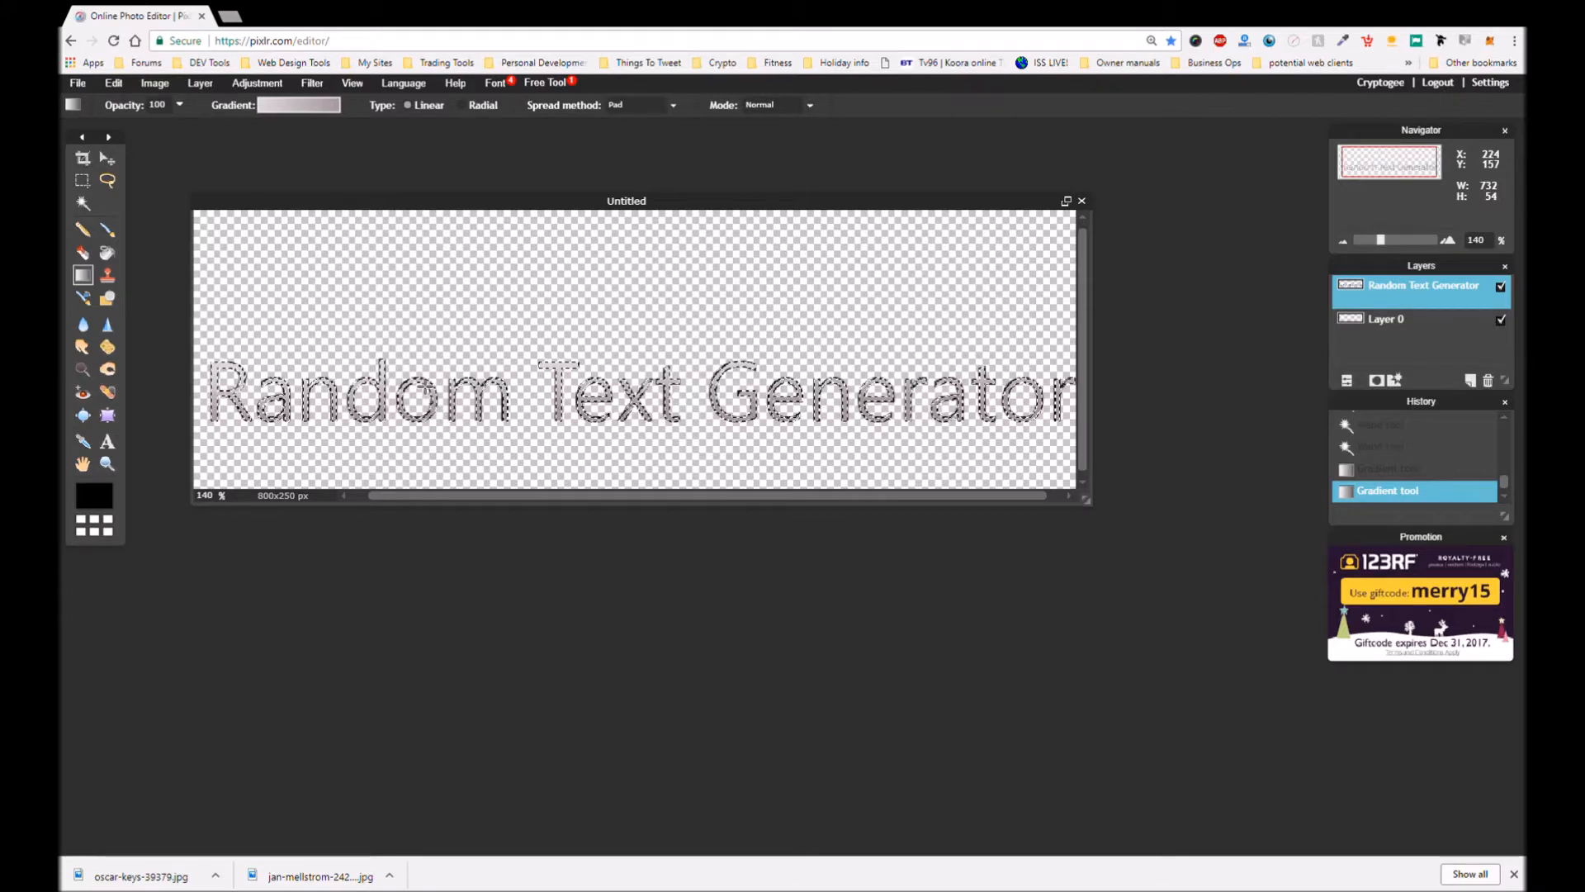
scroll(422, 387, "down", 2)
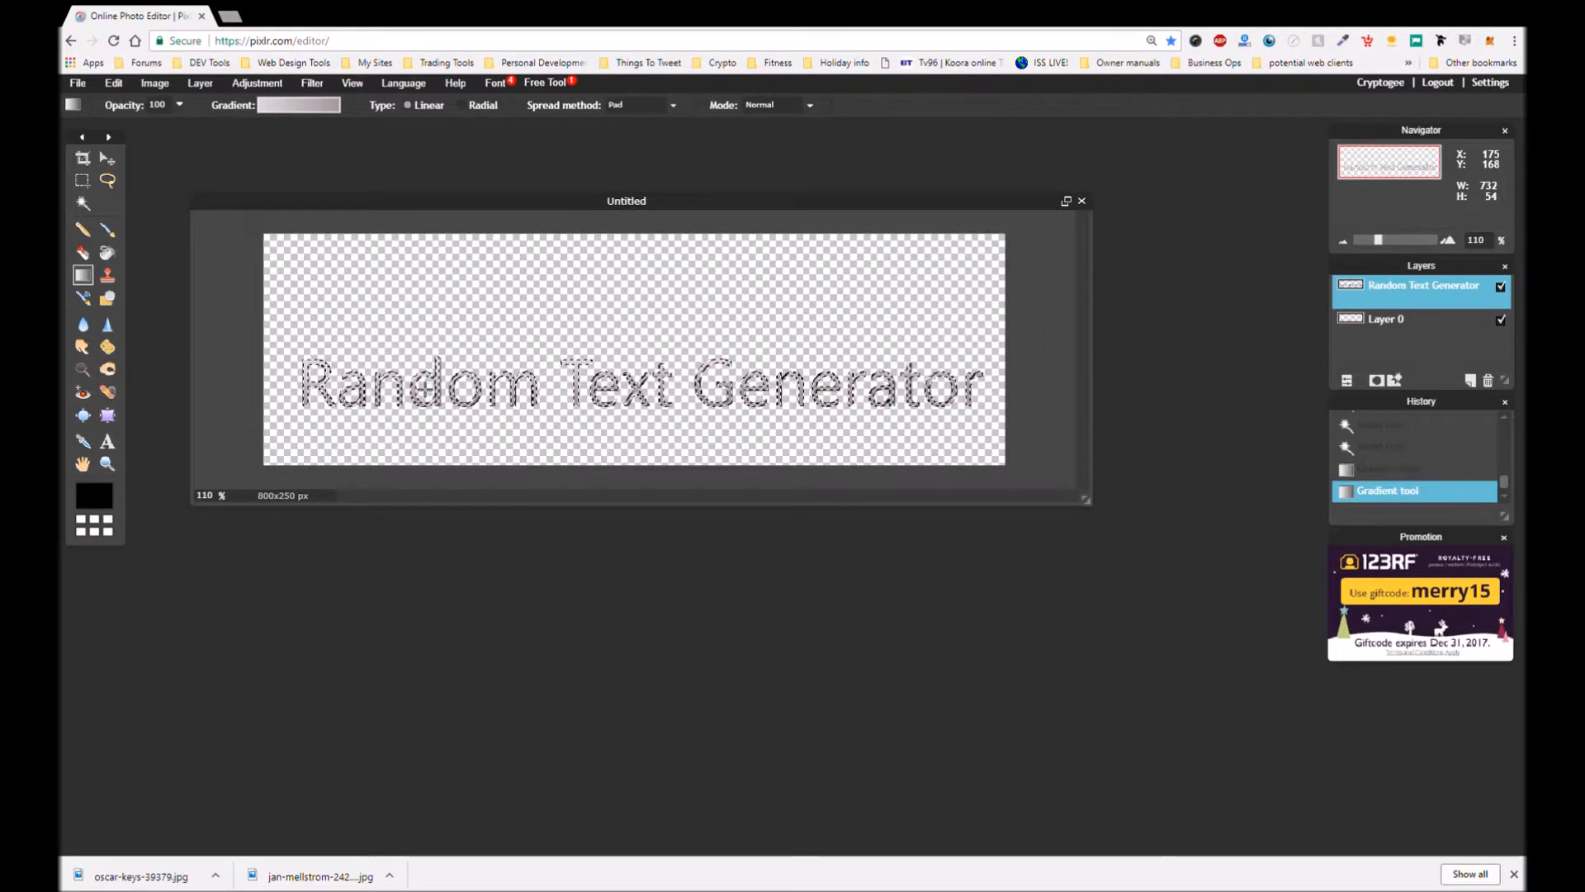
scroll(424, 394, "up", 1)
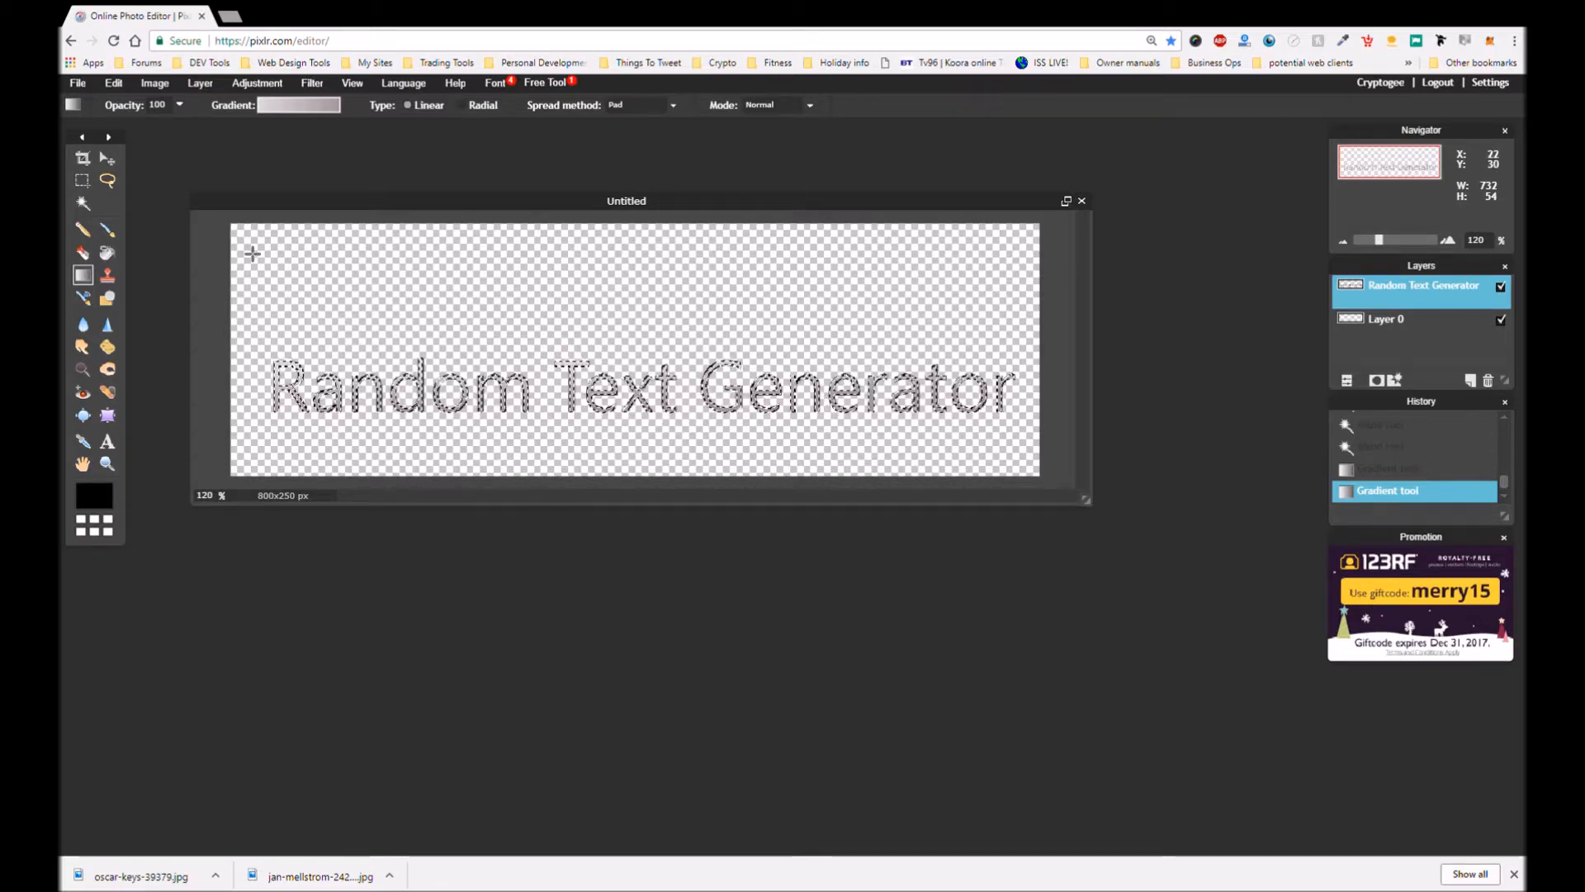
left_click(114, 84)
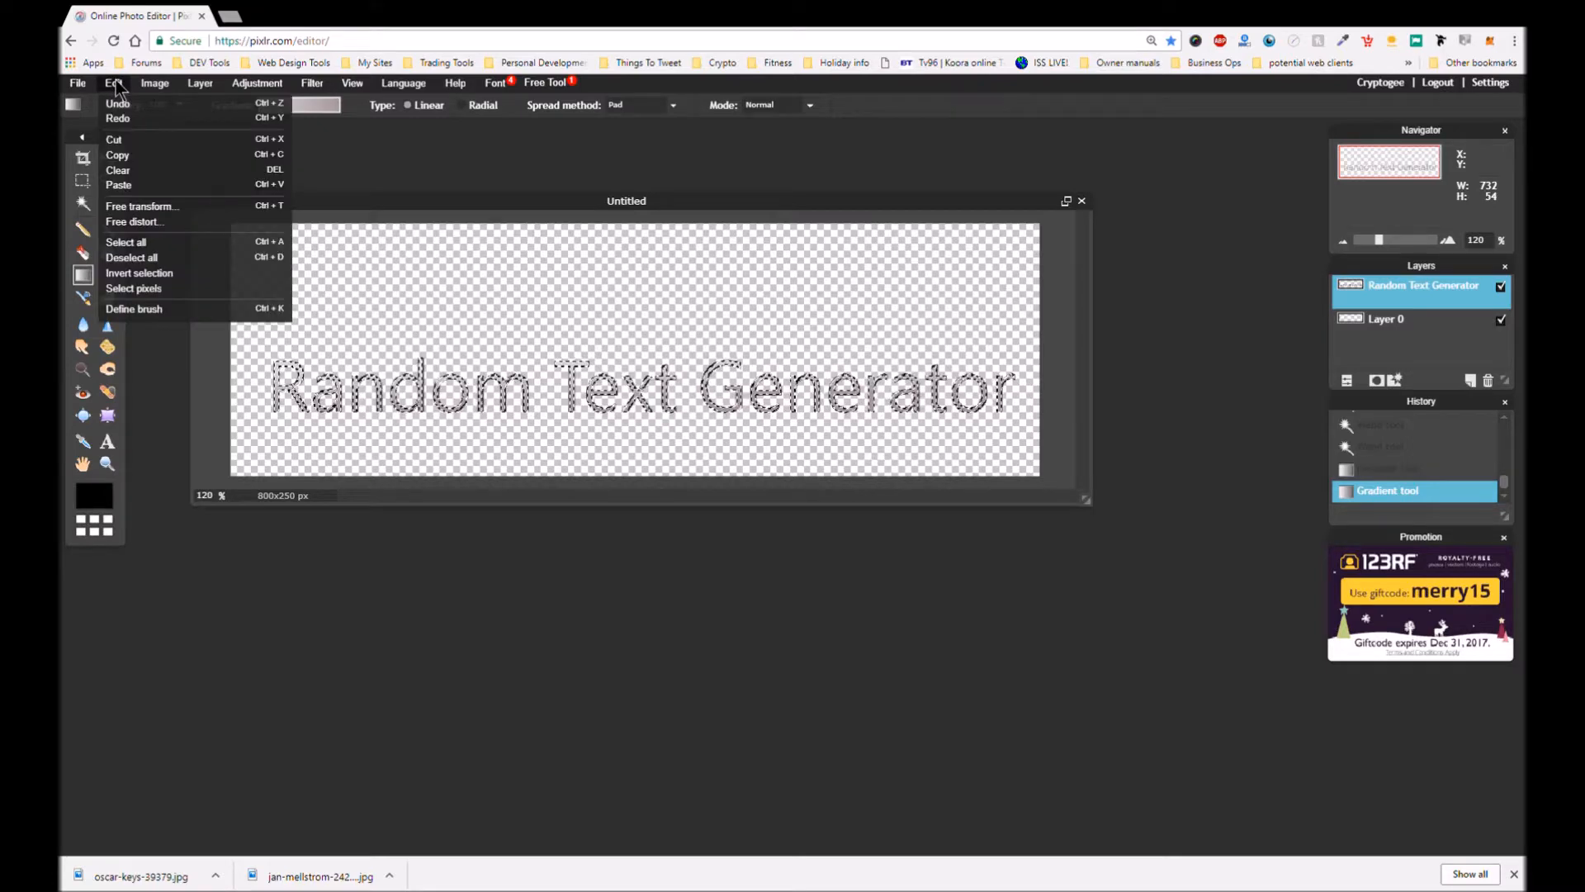
left_click(165, 257)
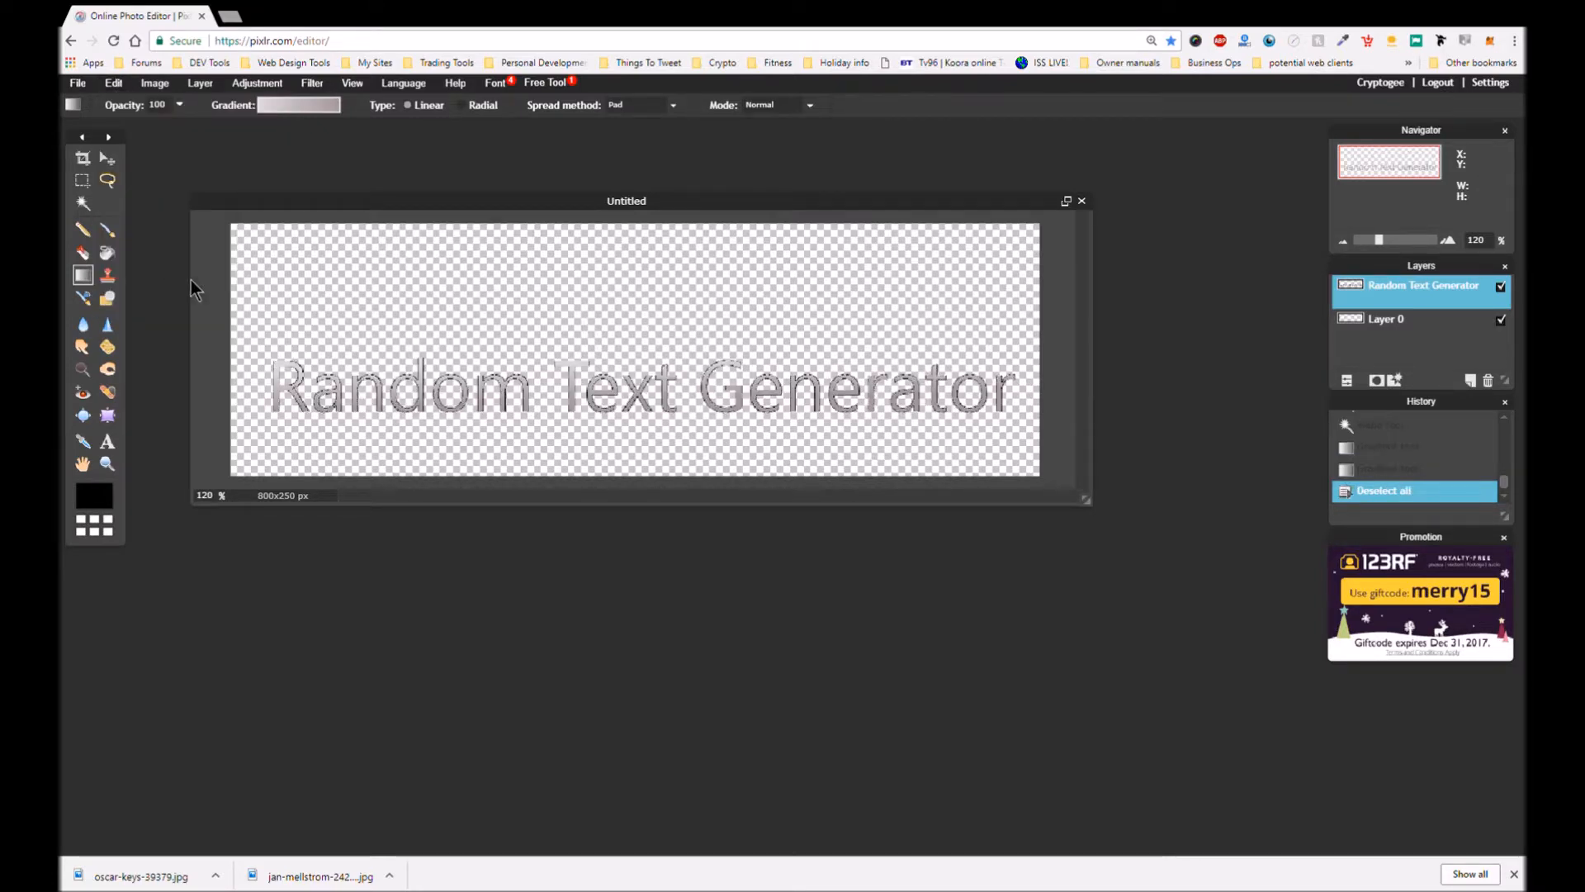
Enable an Outer glow layer style on the "Random Text Generator" layer
scroll(515, 416, "down", 1)
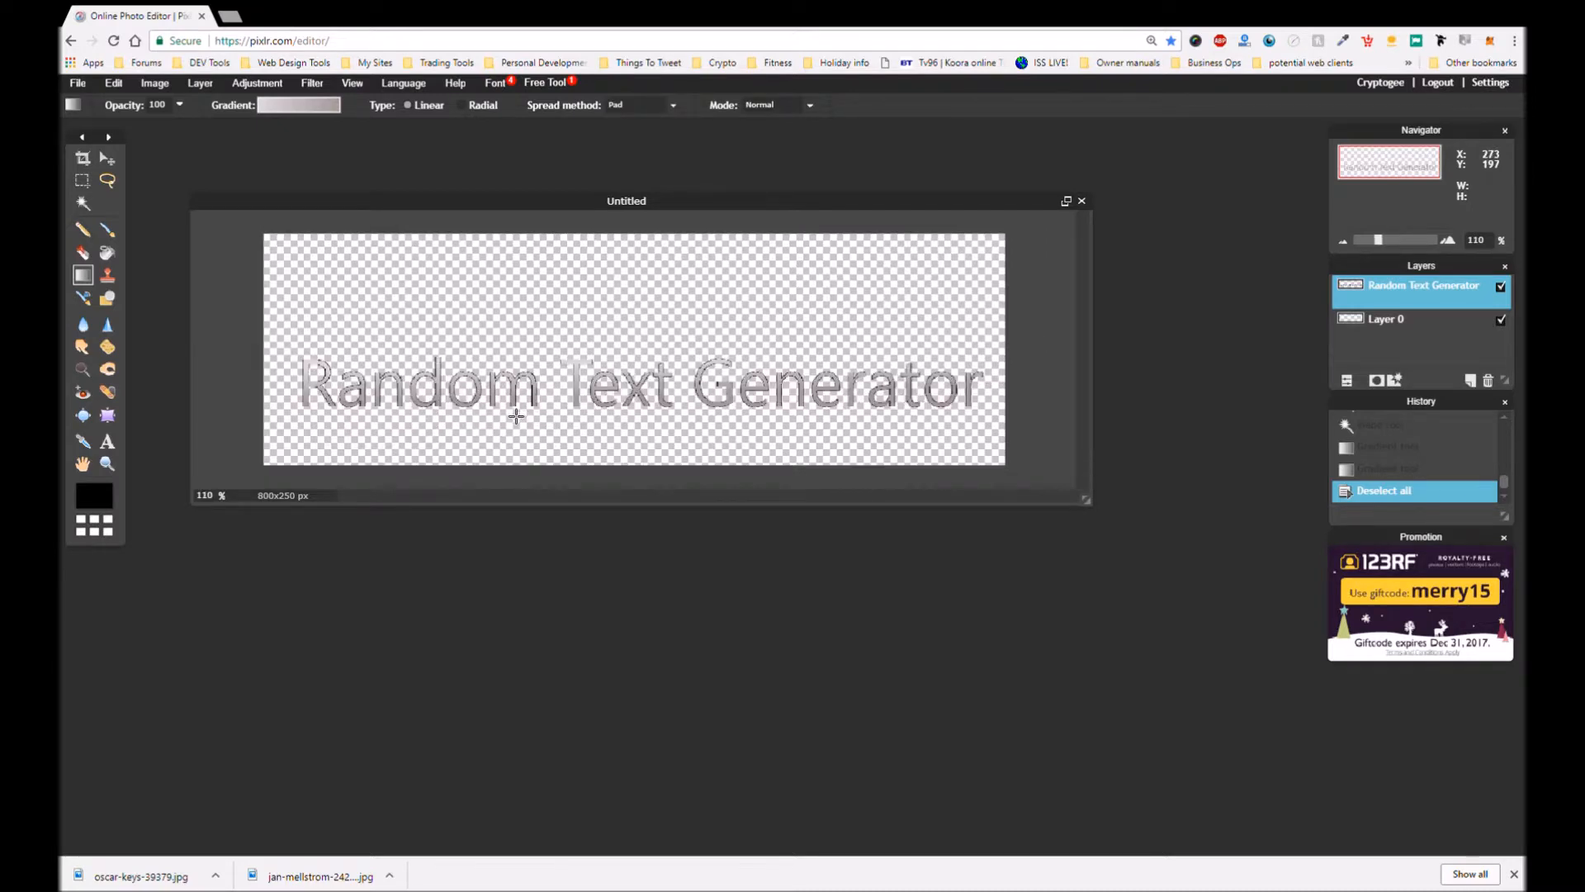
scroll(516, 416, "up", 10)
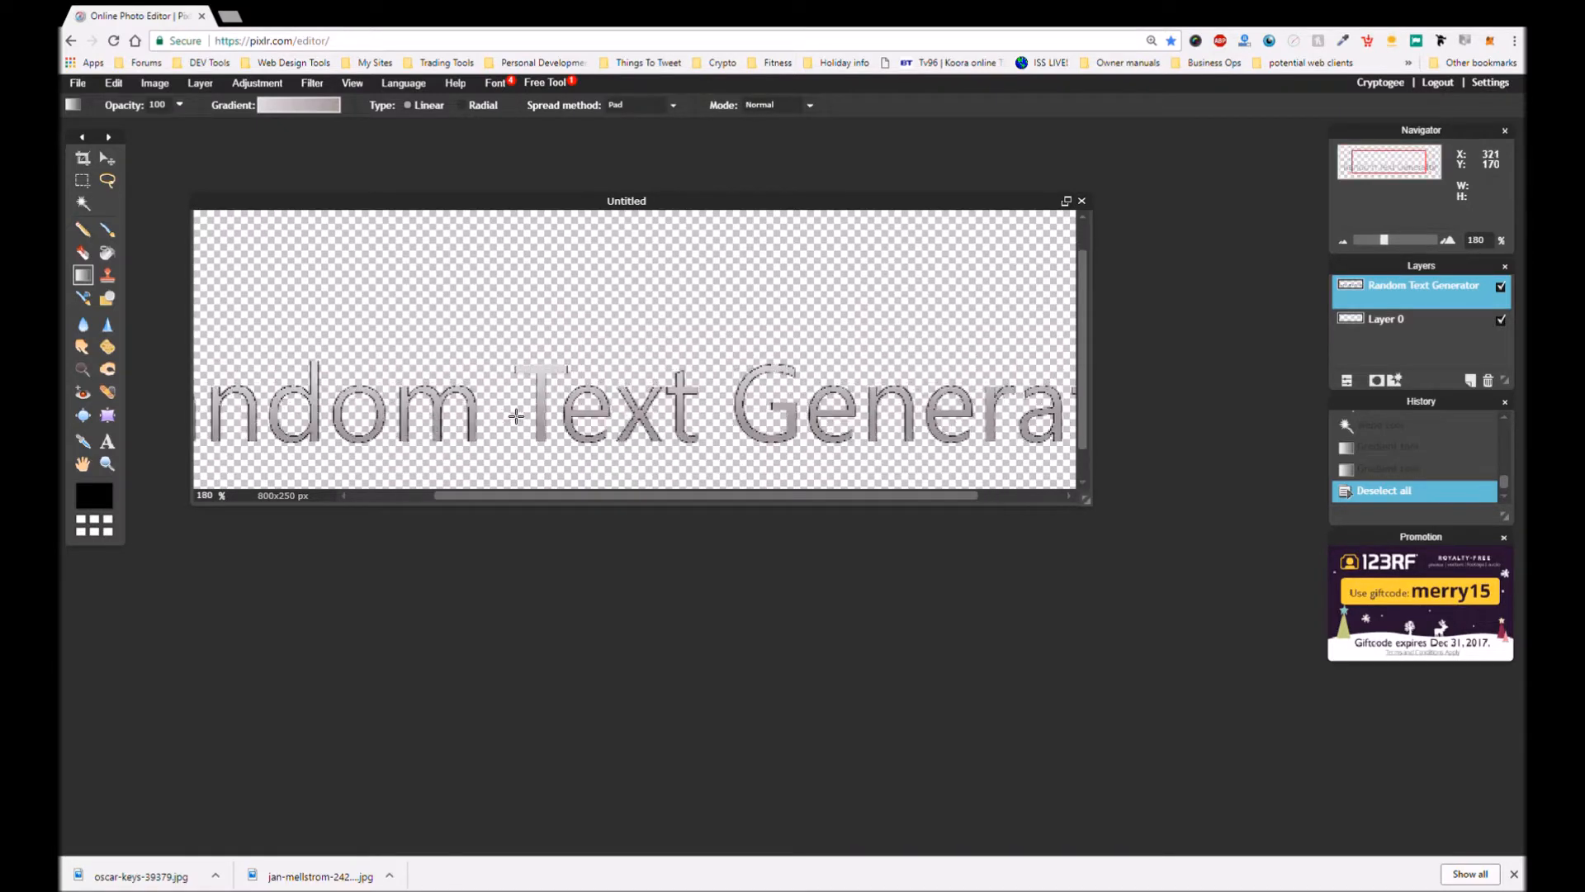
scroll(516, 415, "up", 8)
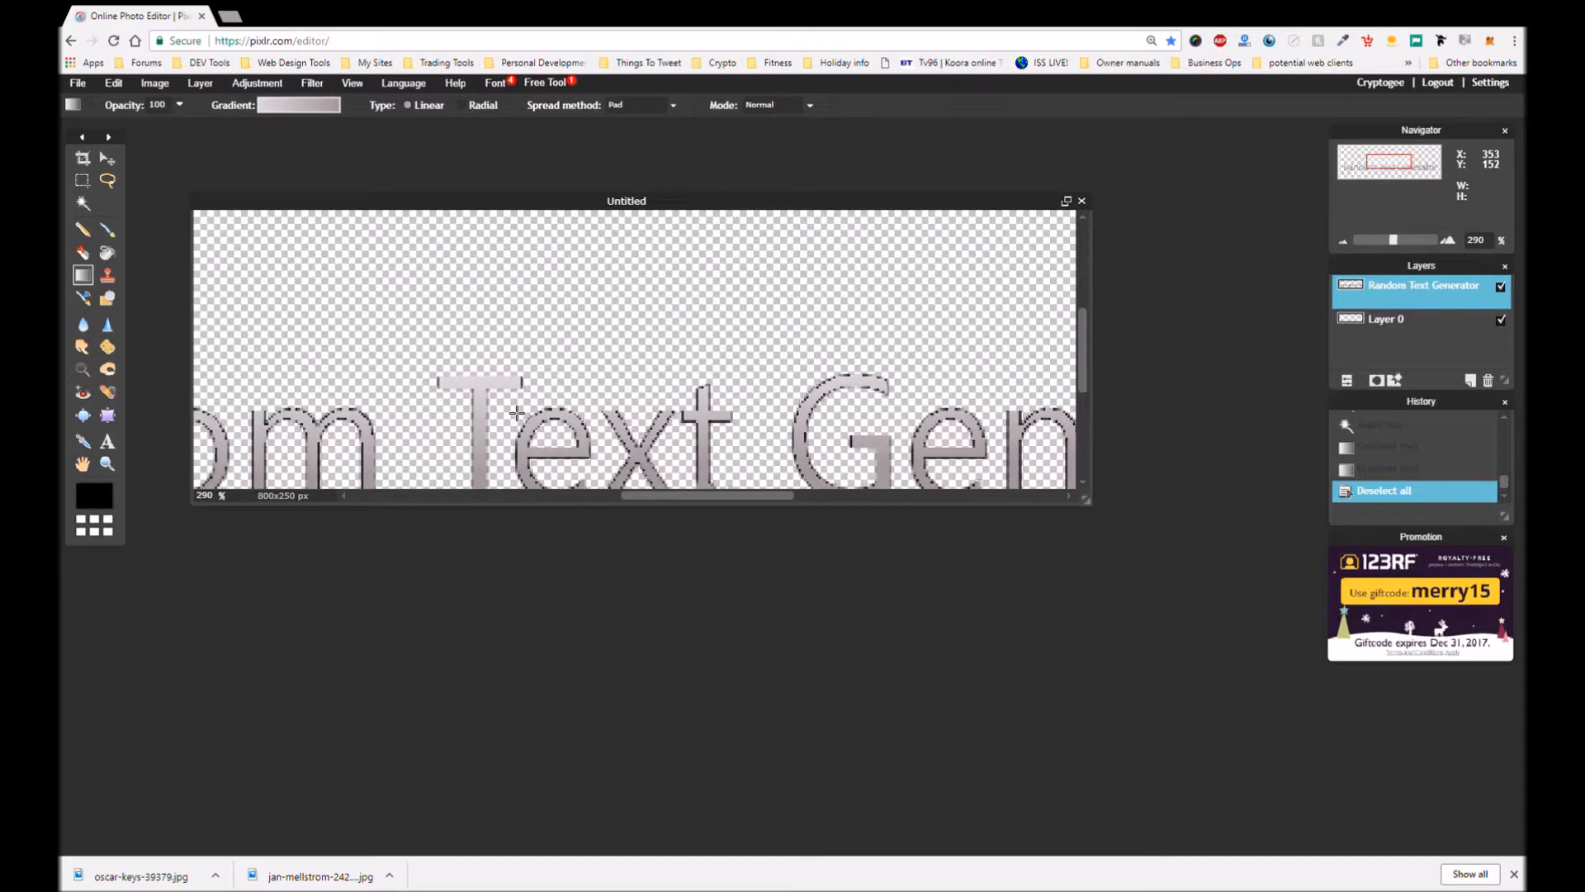
scroll(516, 412, "down", 17)
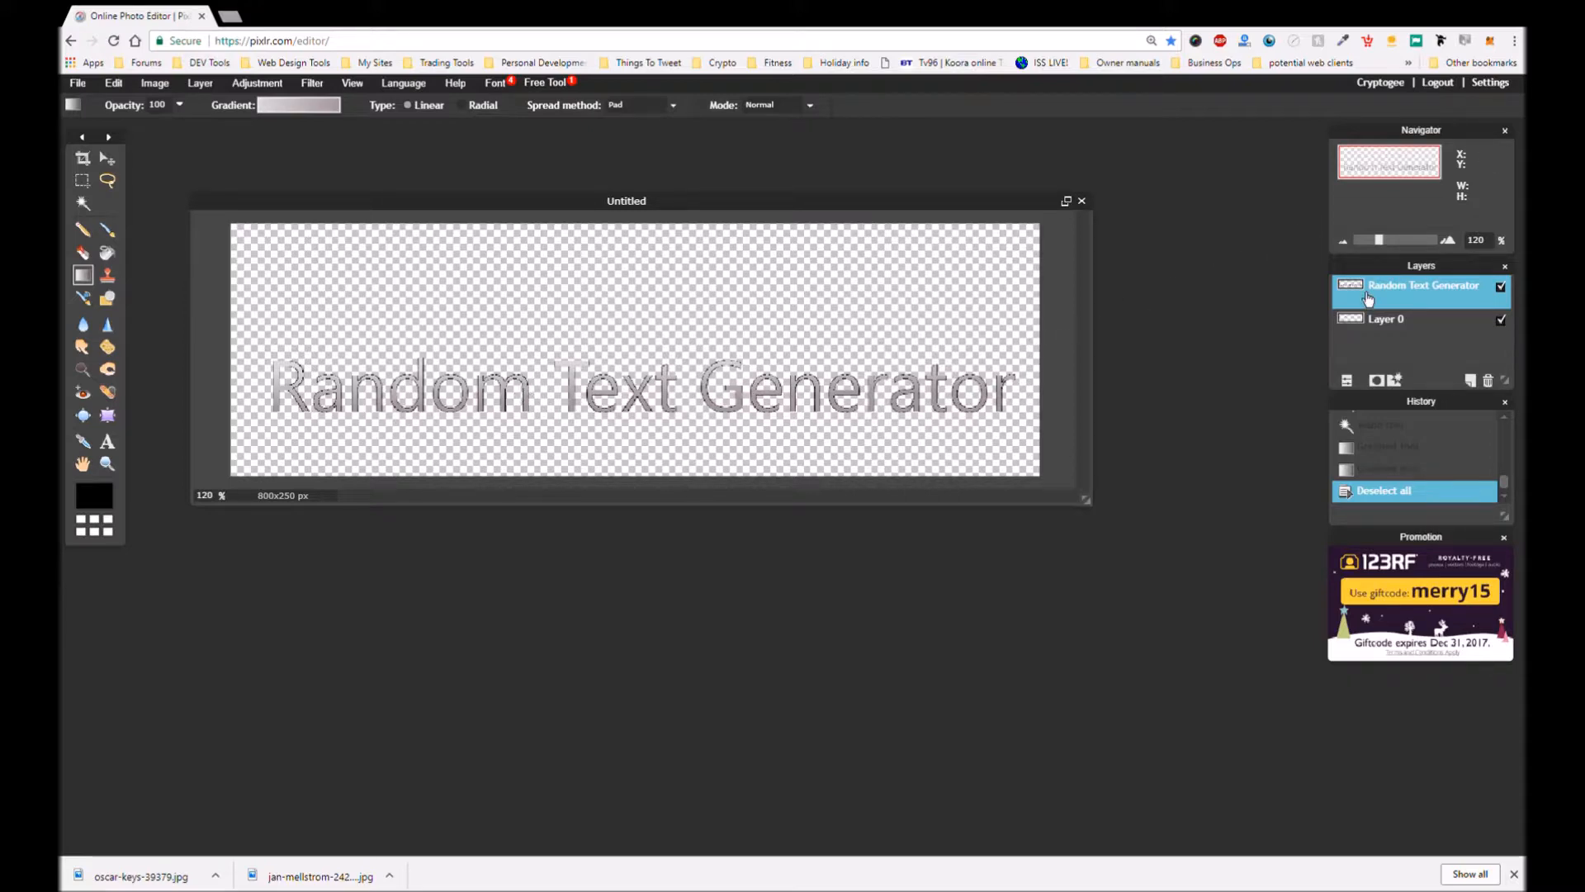
left_click(1393, 382)
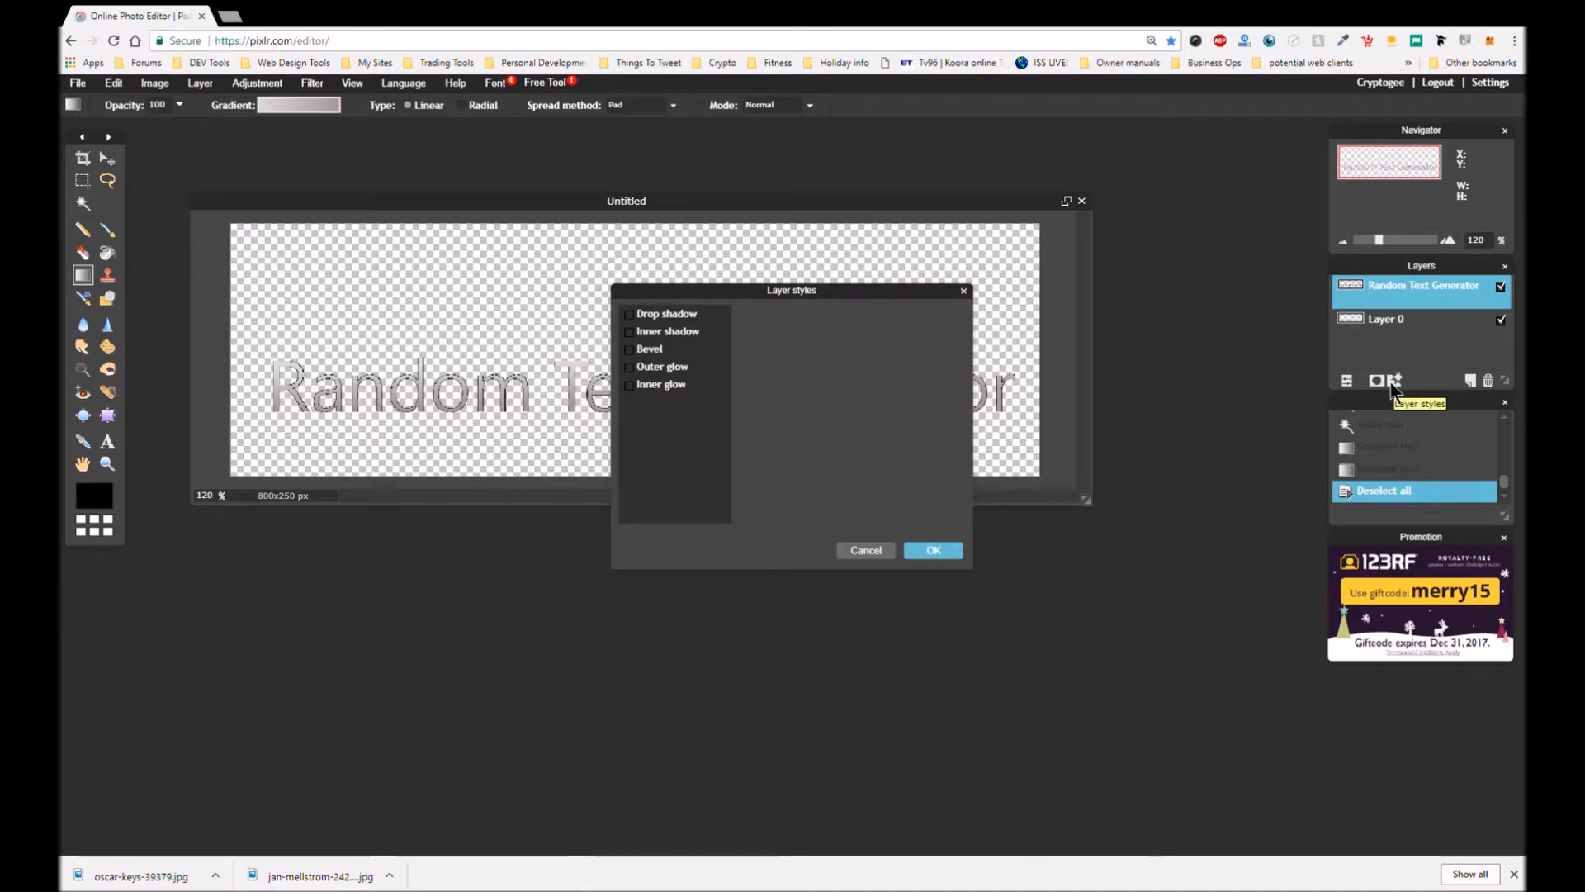
left_click_drag(823, 291, 1199, 260)
left_click(1037, 334)
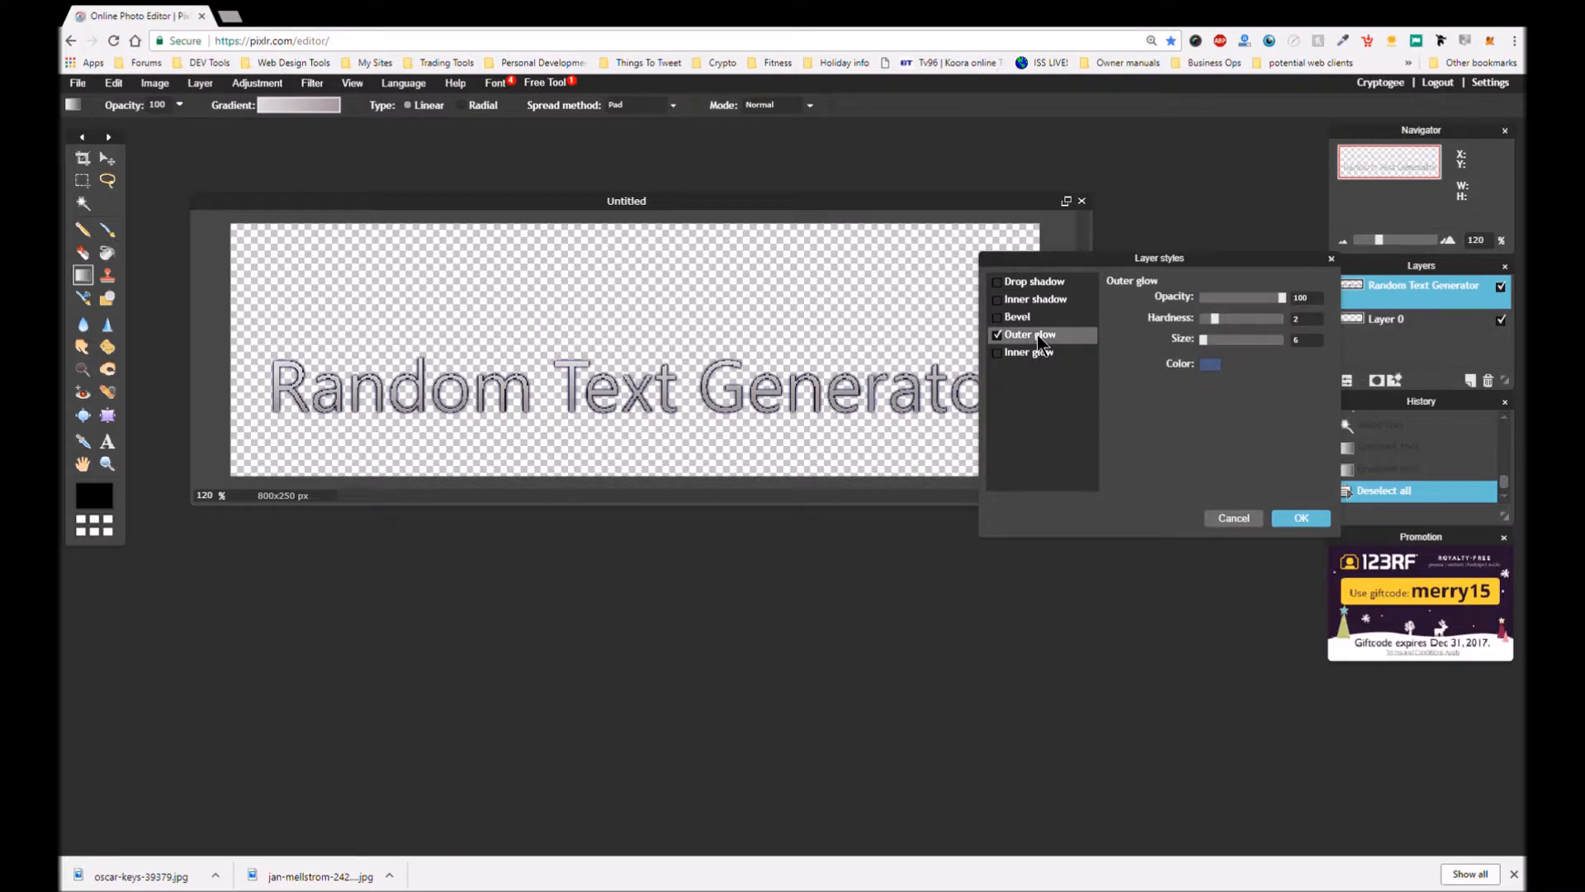
Change the outer glow's colour to the bluish grey 898f9c
left_click(1212, 365)
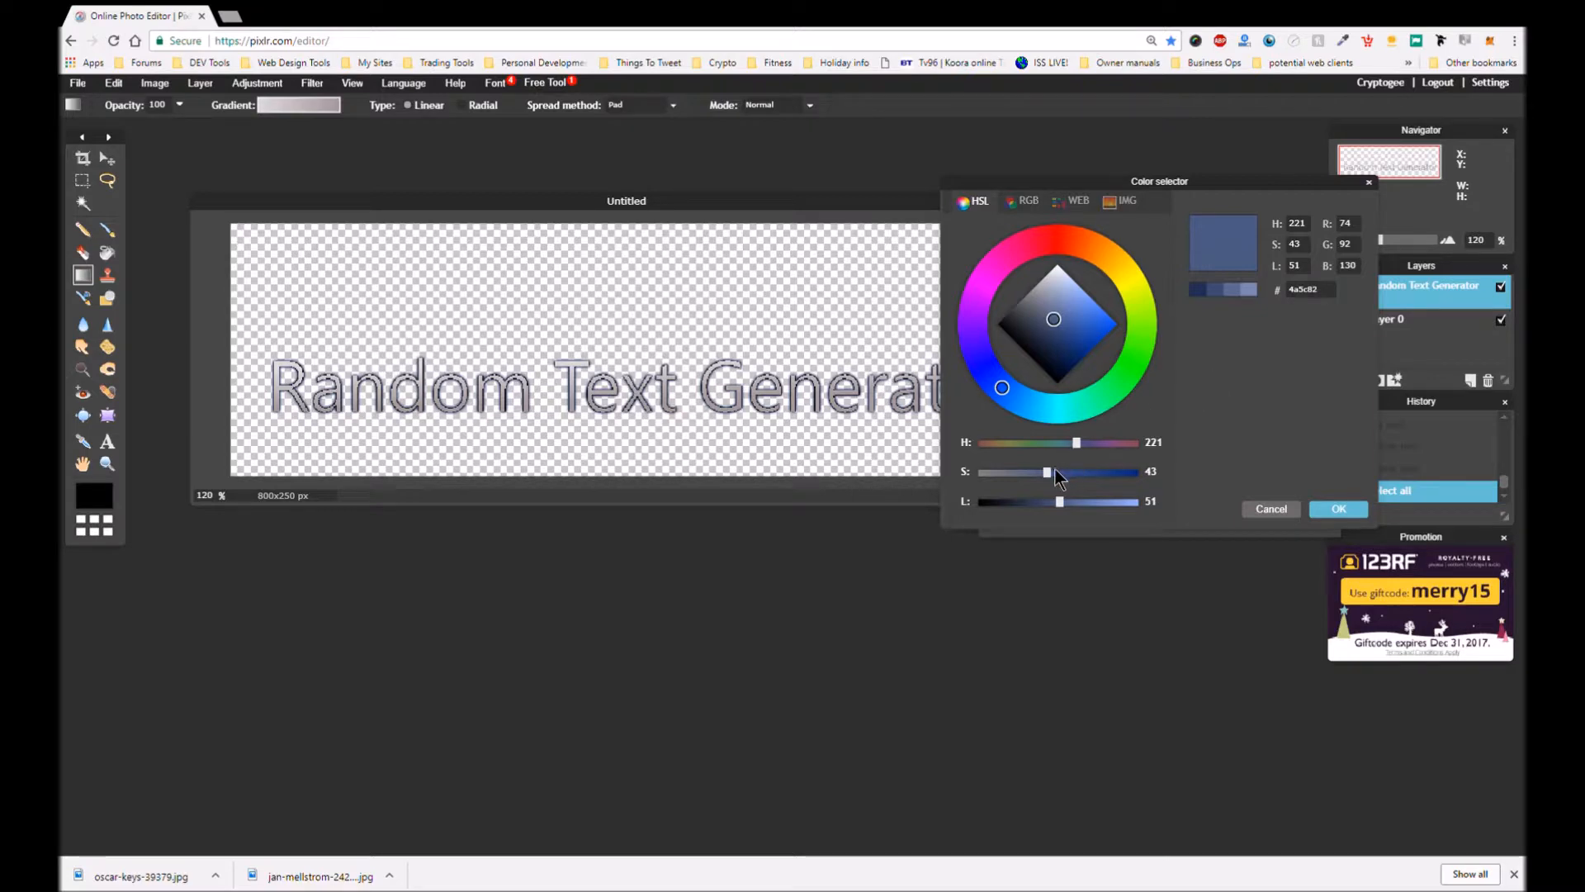
left_click(1049, 316)
left_click_drag(1049, 319, 1044, 280)
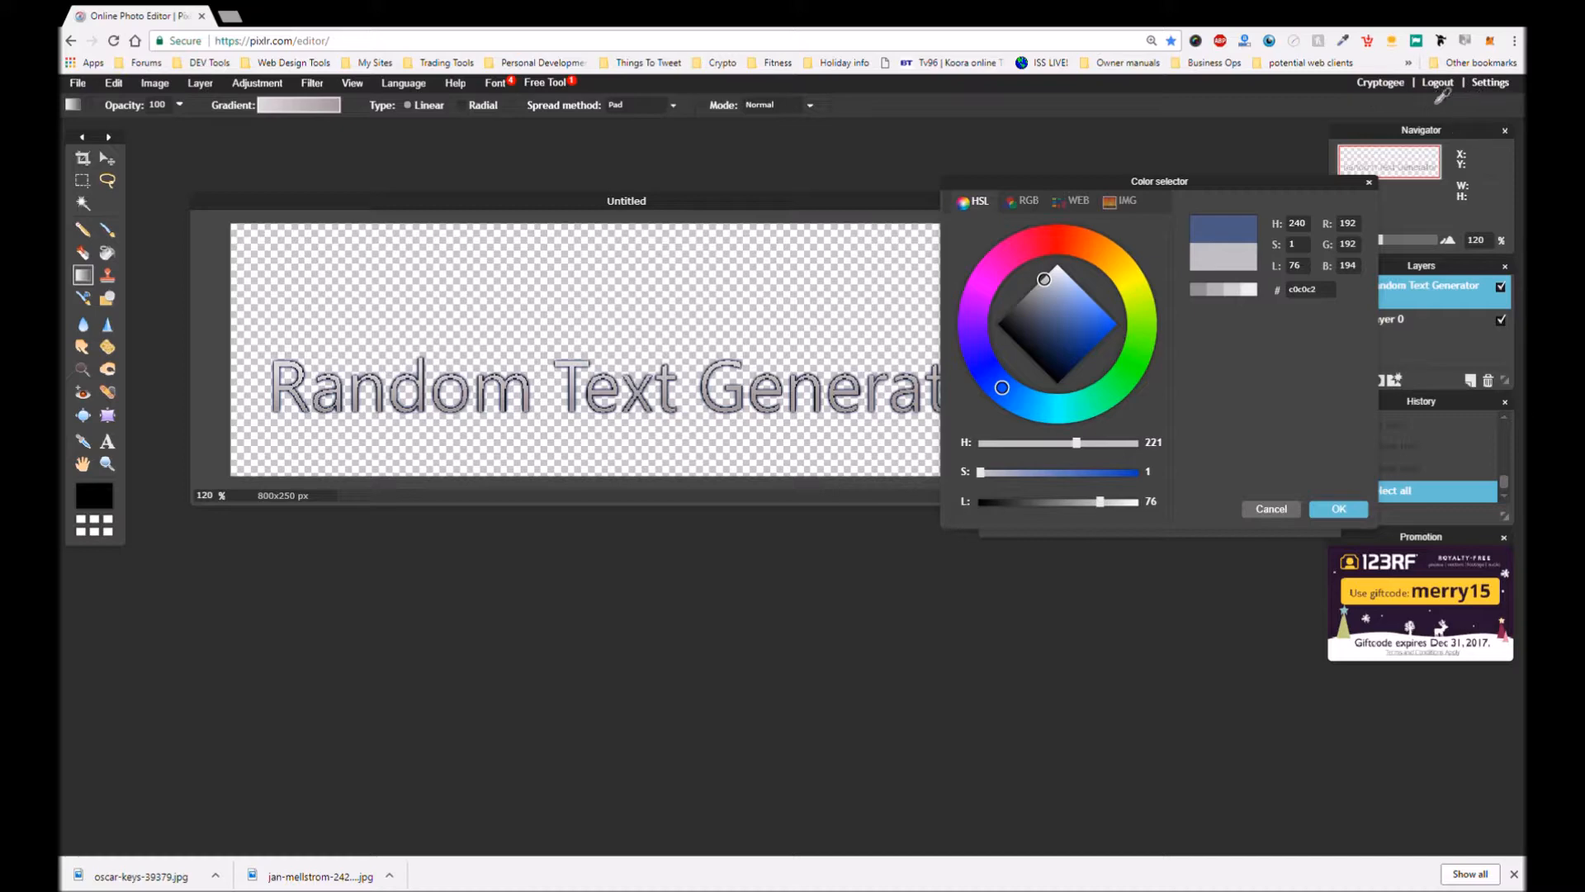
left_click_drag(1042, 281, 1042, 276)
left_click_drag(1049, 275, 1052, 282)
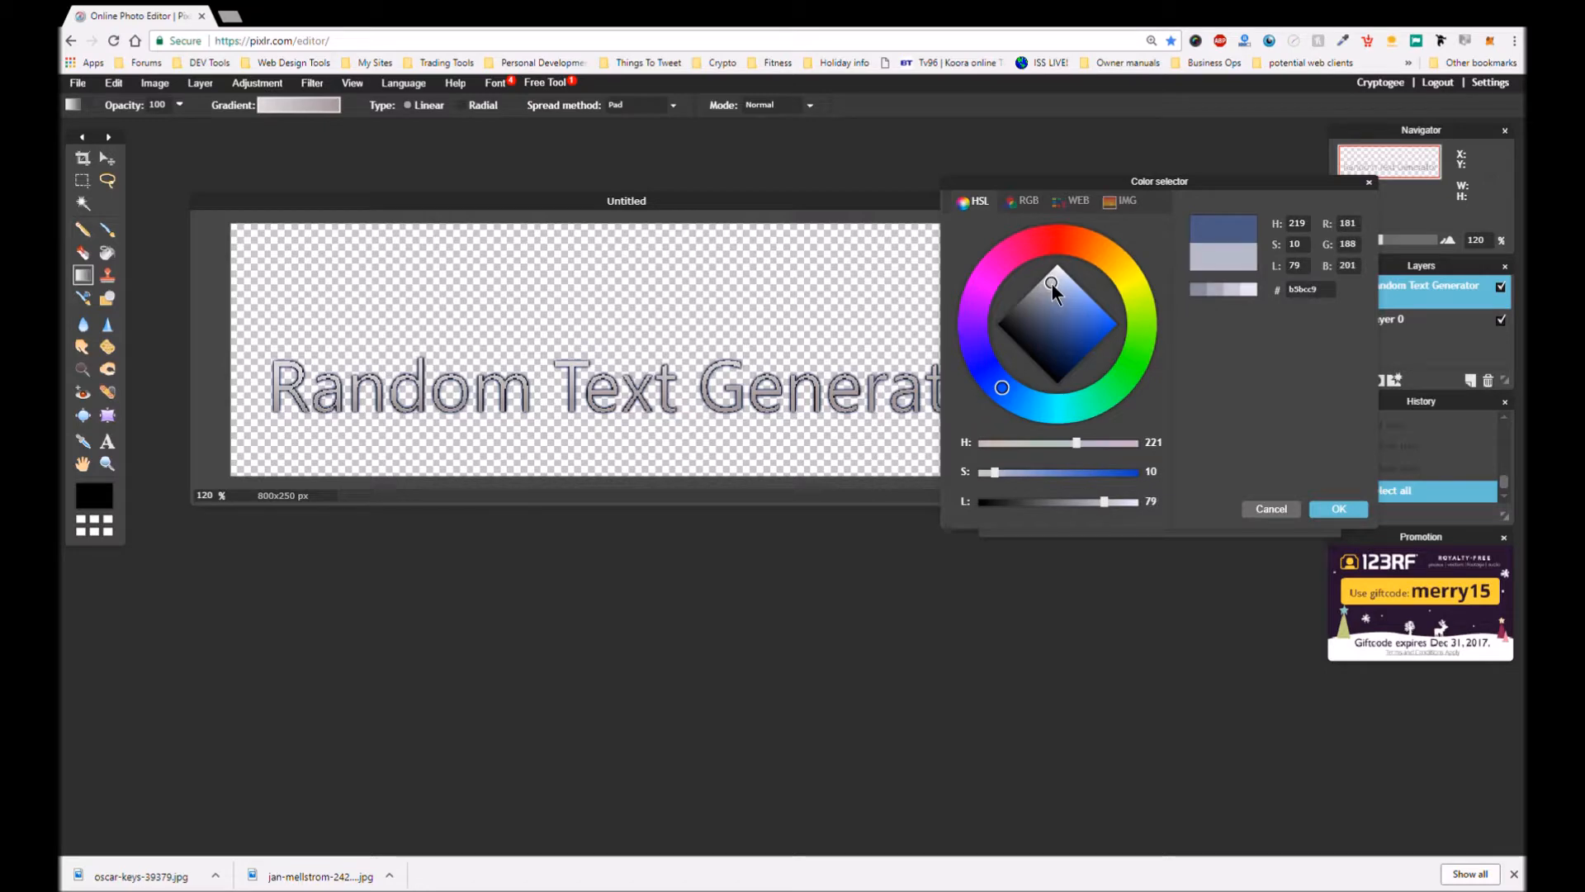
left_click(1201, 289)
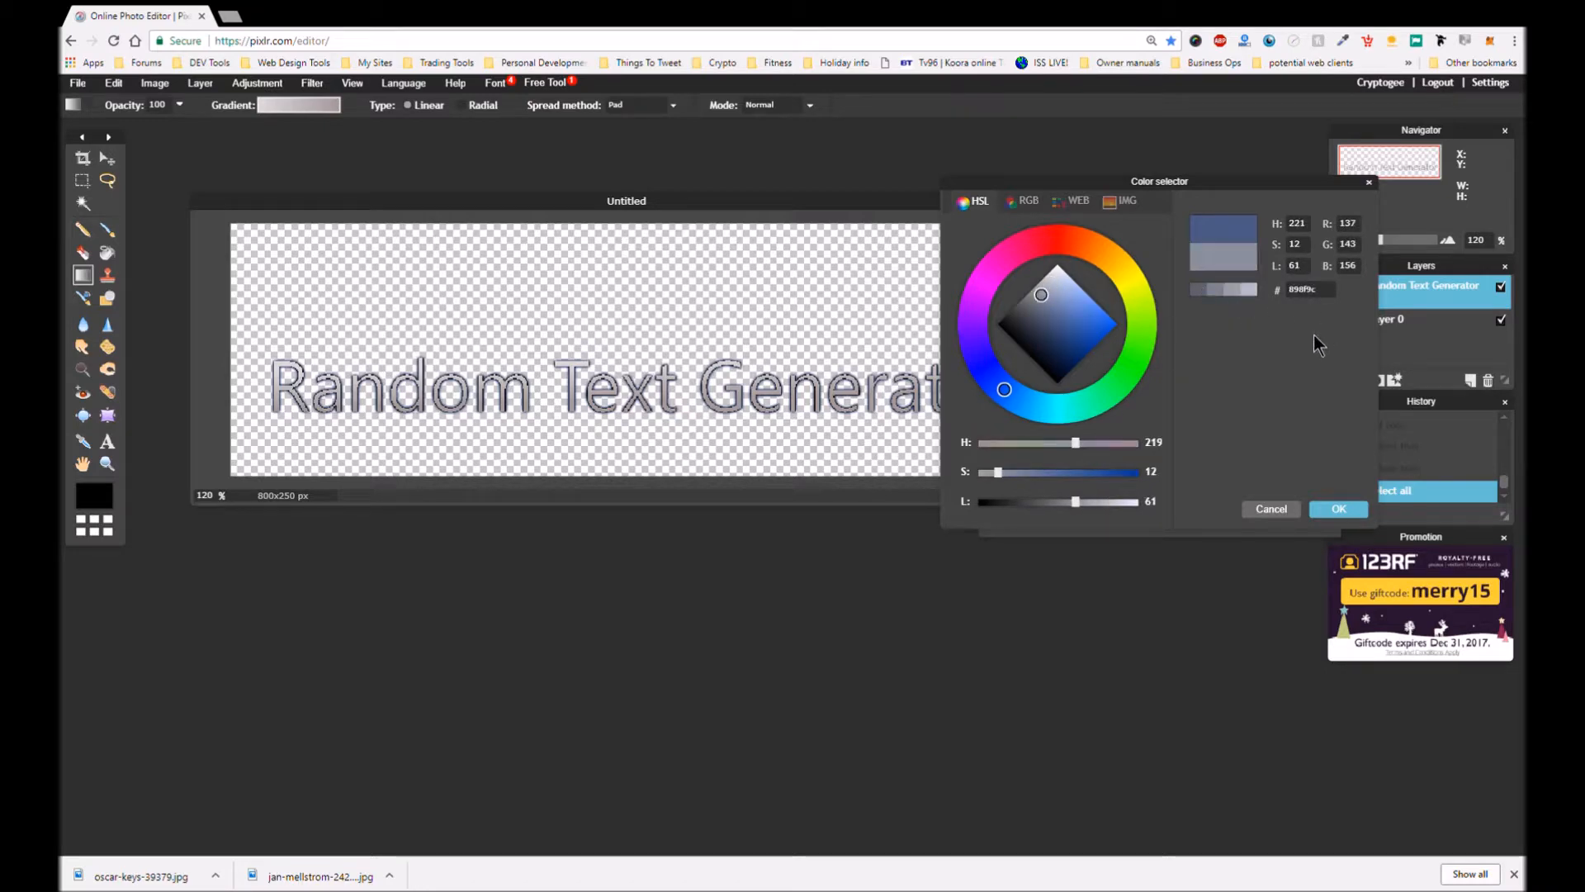
left_click(1325, 508)
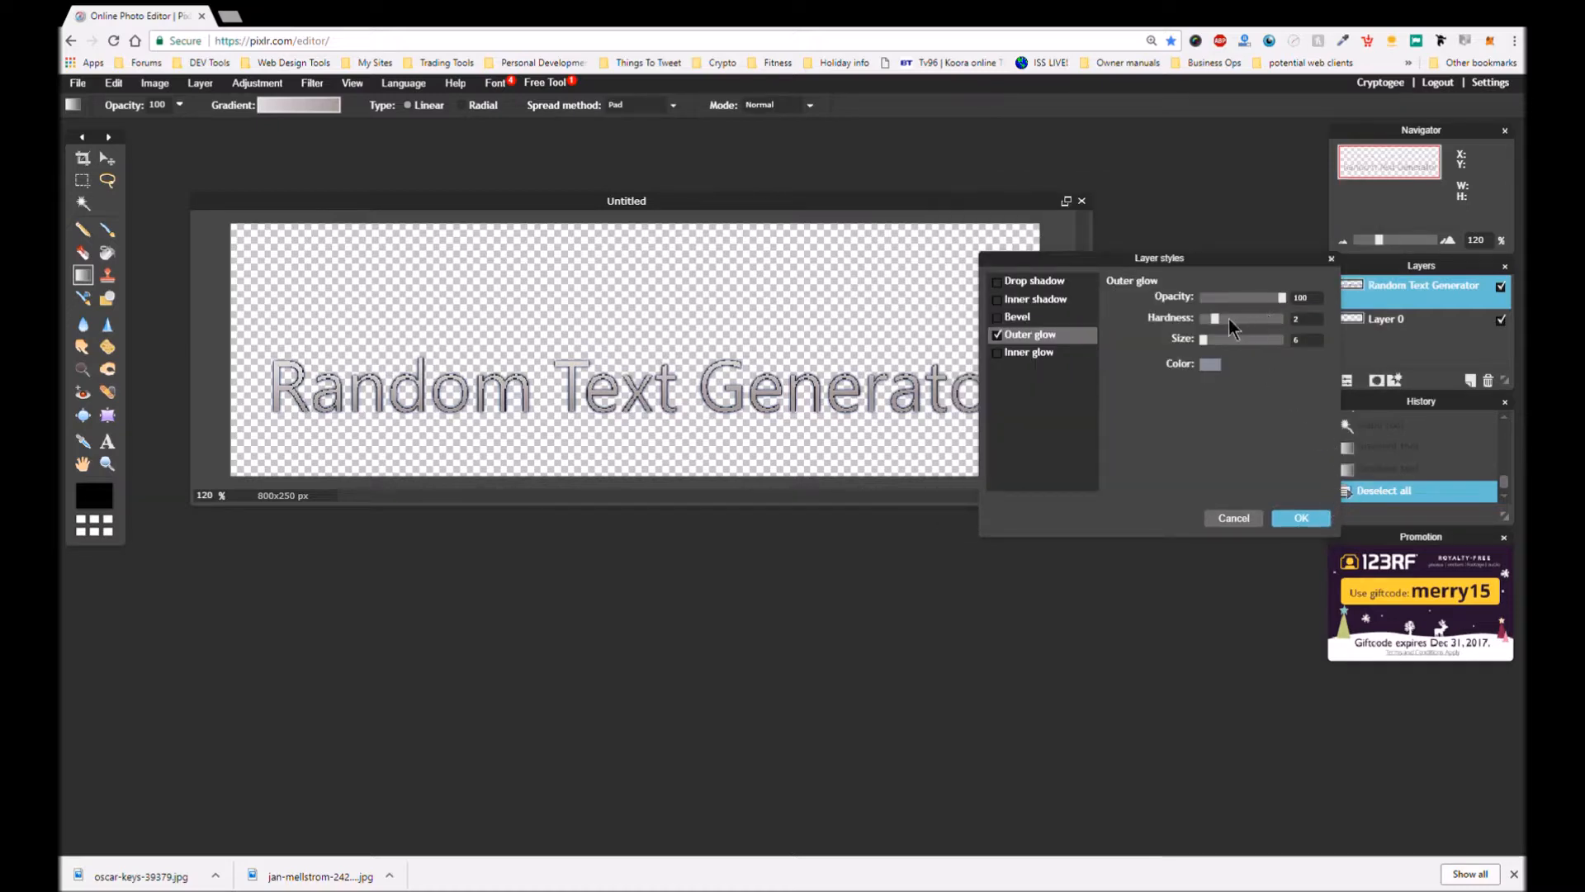
Set the outer glow's hardness to 4 and its size to 9
left_click_drag(1211, 320, 1226, 323)
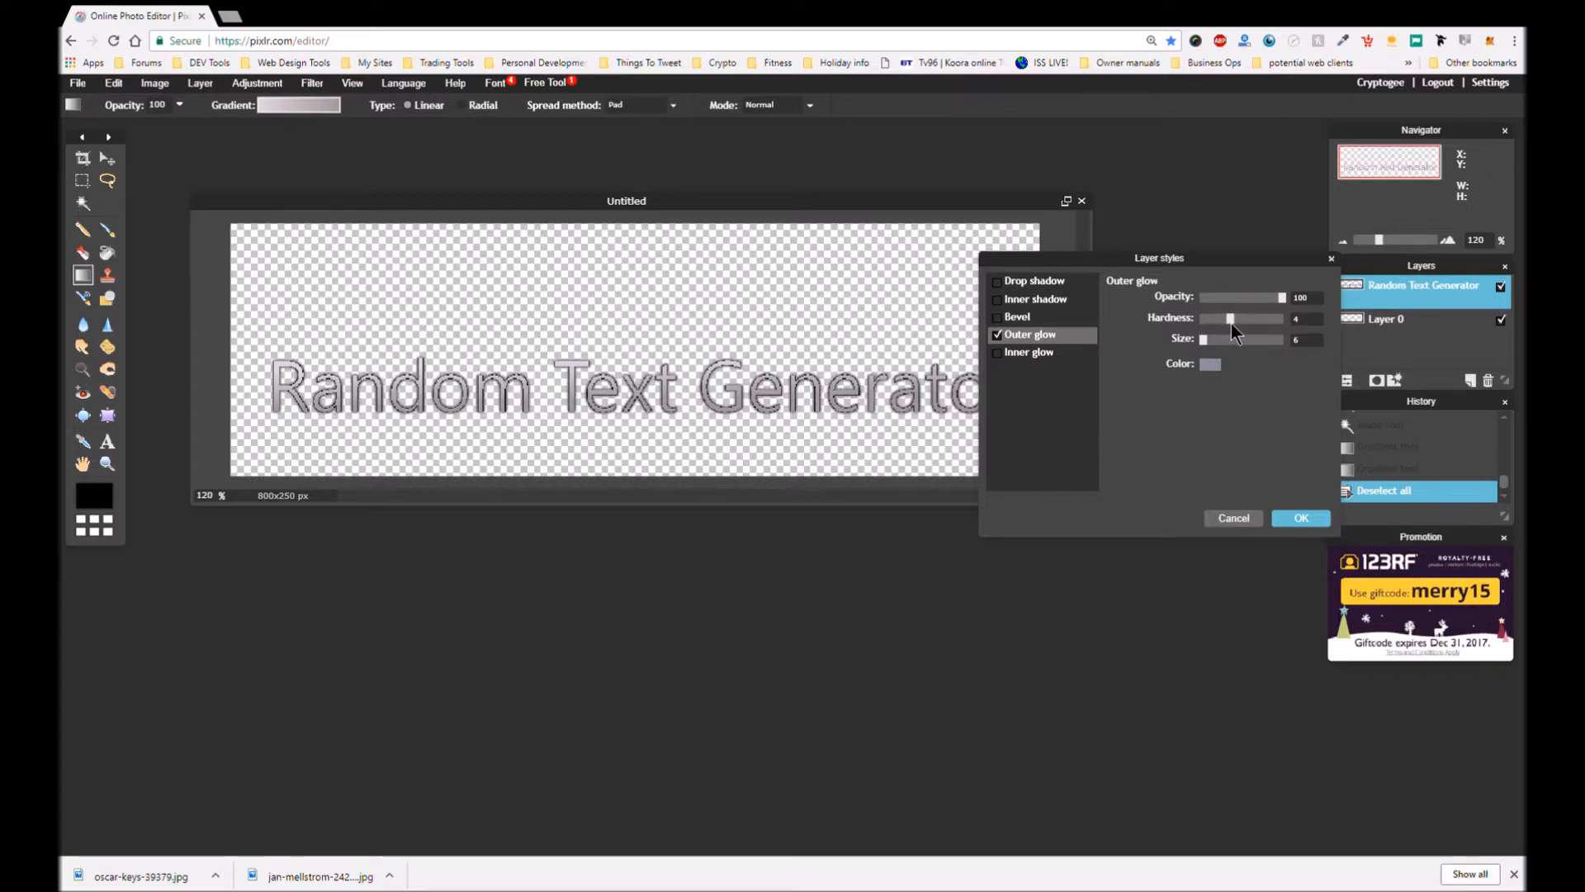
left_click_drag(1231, 325, 1205, 356)
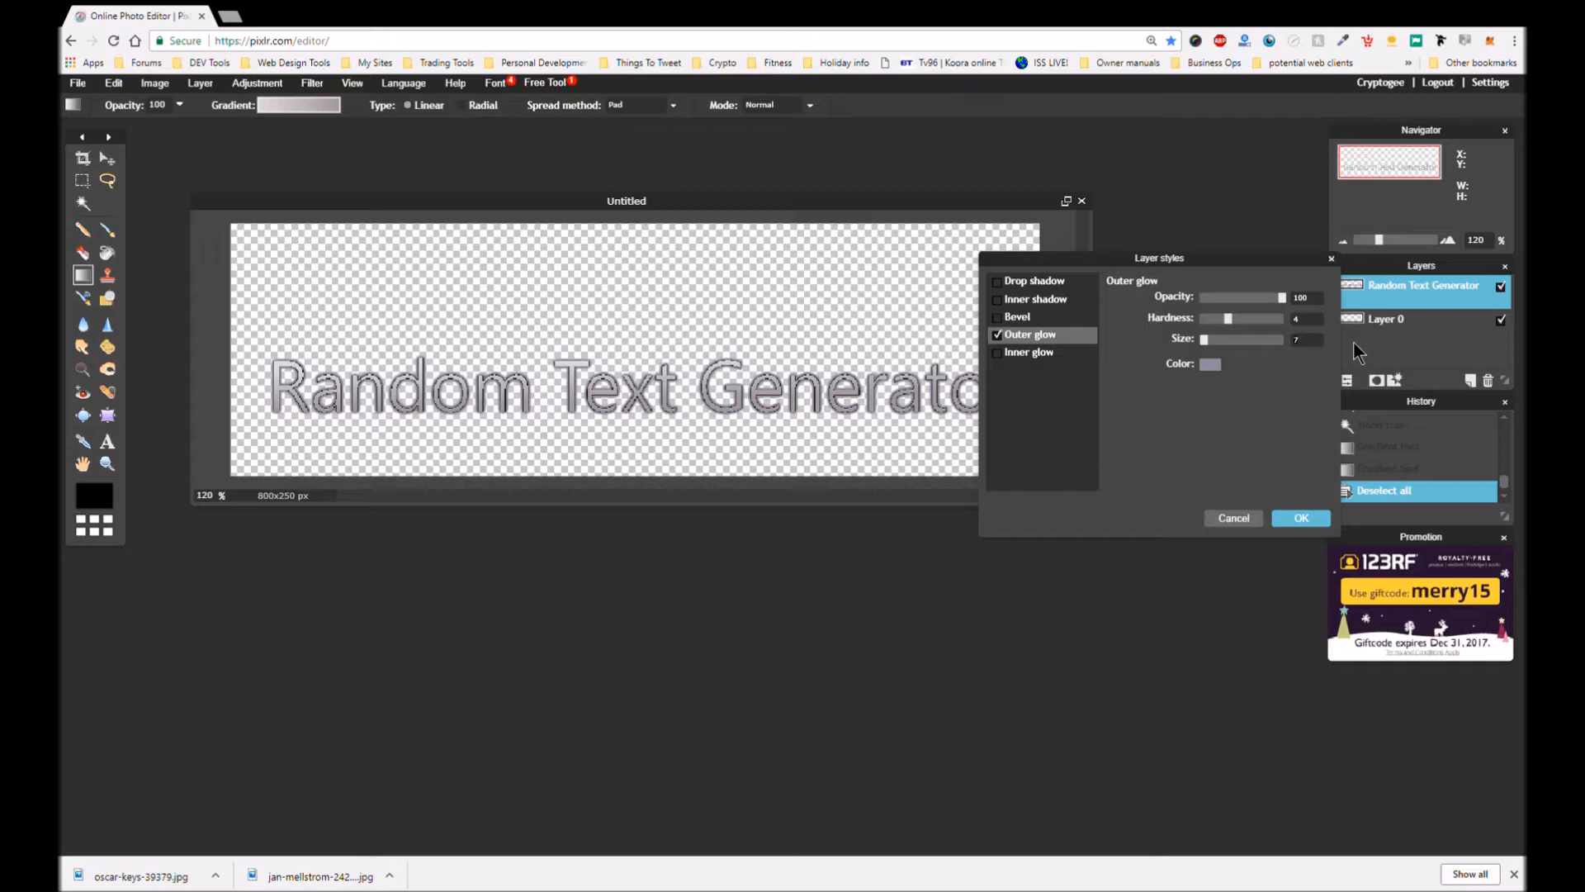
key("Right")
key("Right")
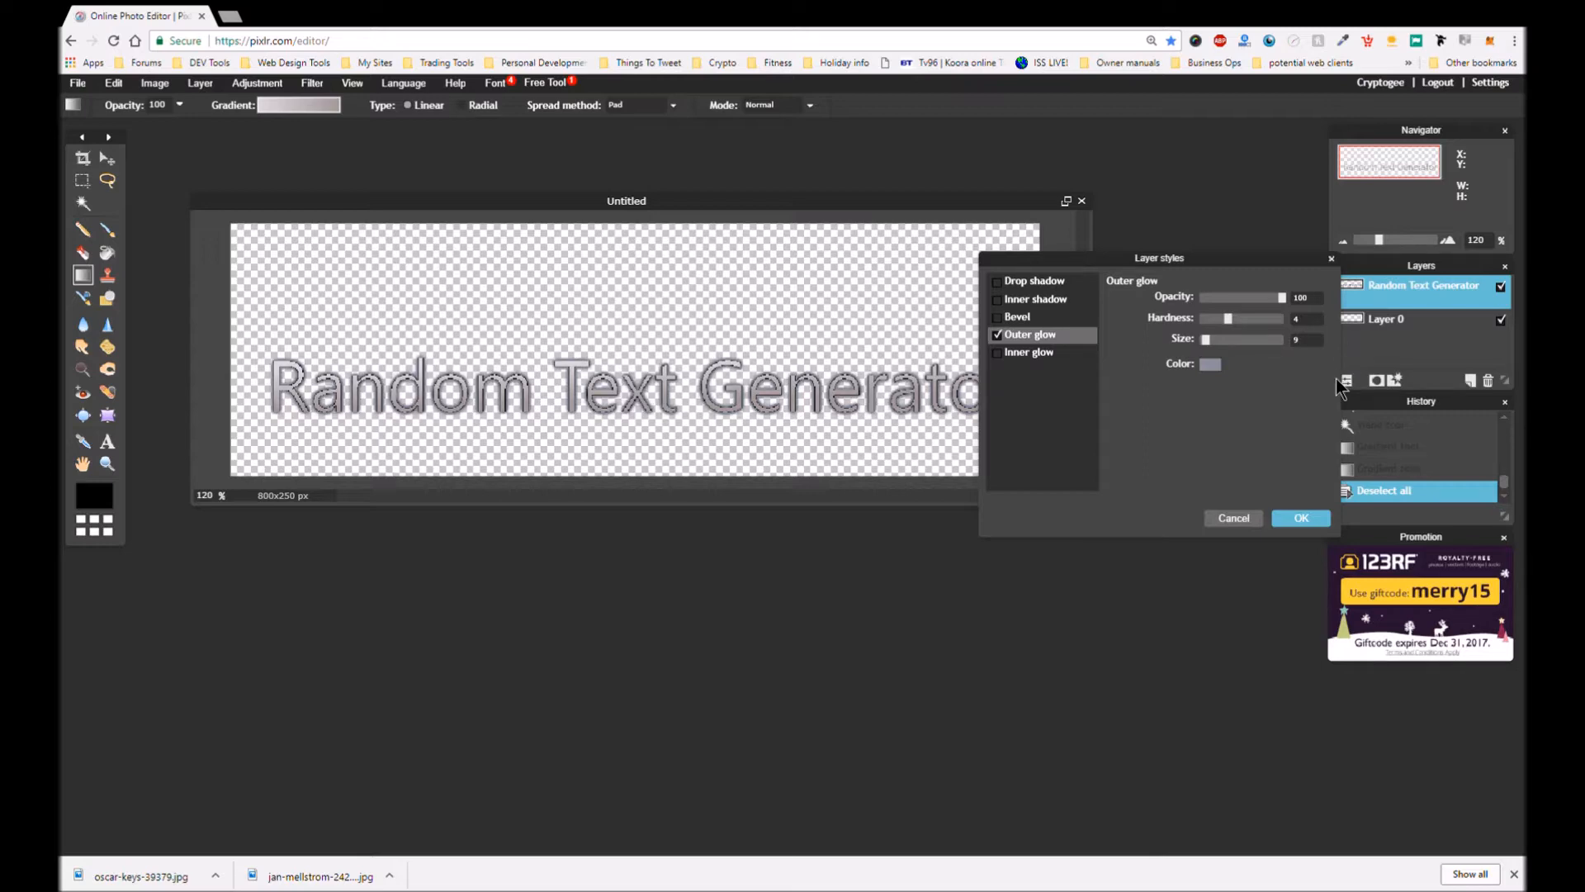
Add a Drop shadow style to the title text and set its distance to 3
left_click(1032, 279)
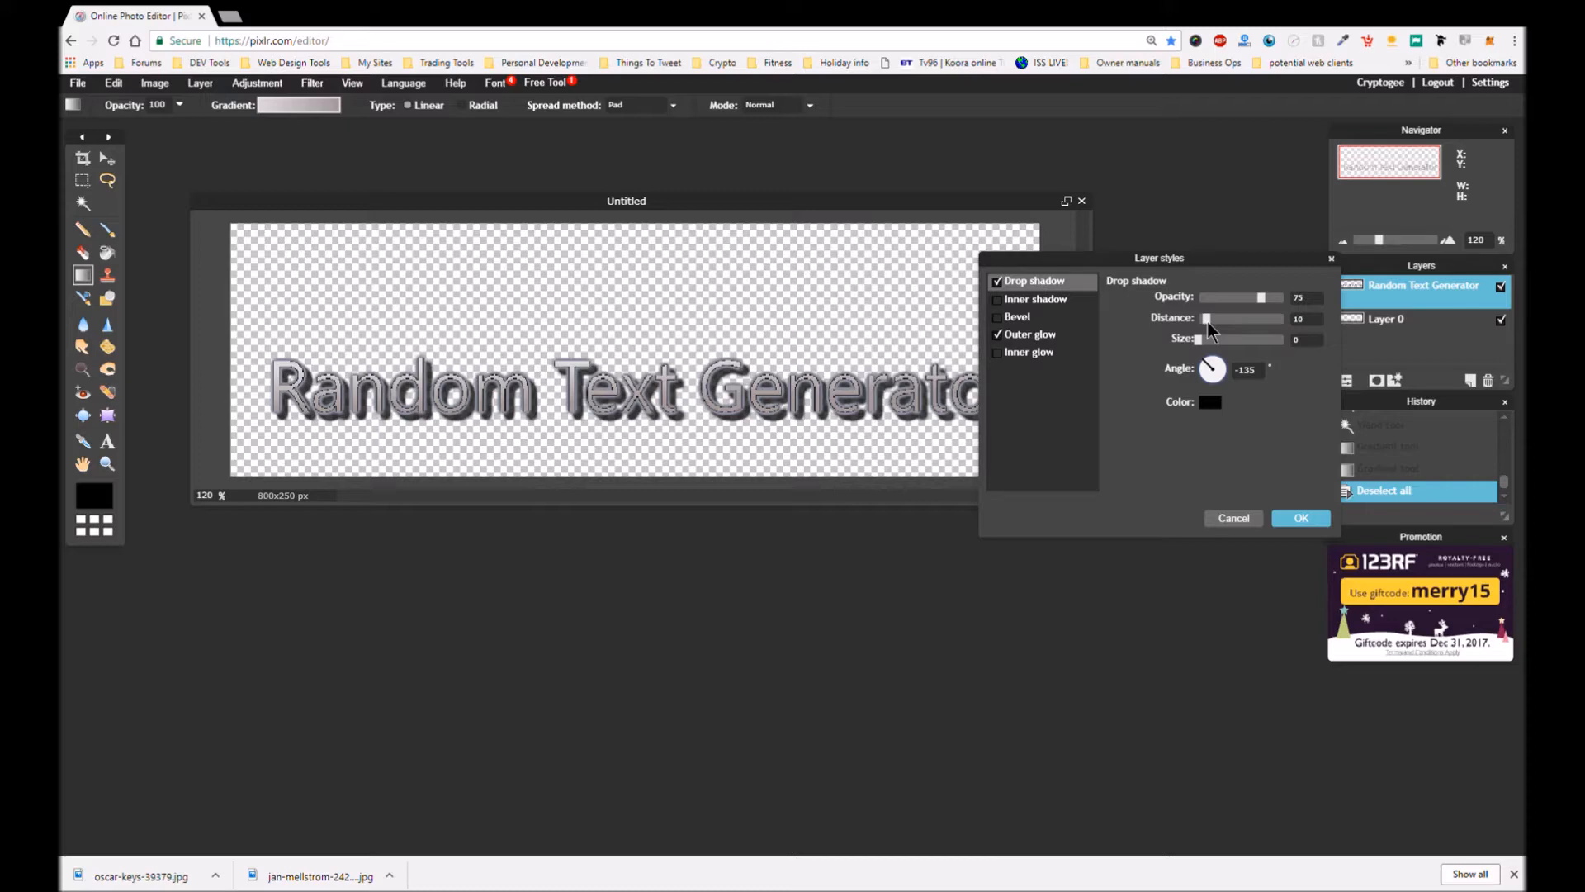
left_click_drag(1207, 321, 1202, 323)
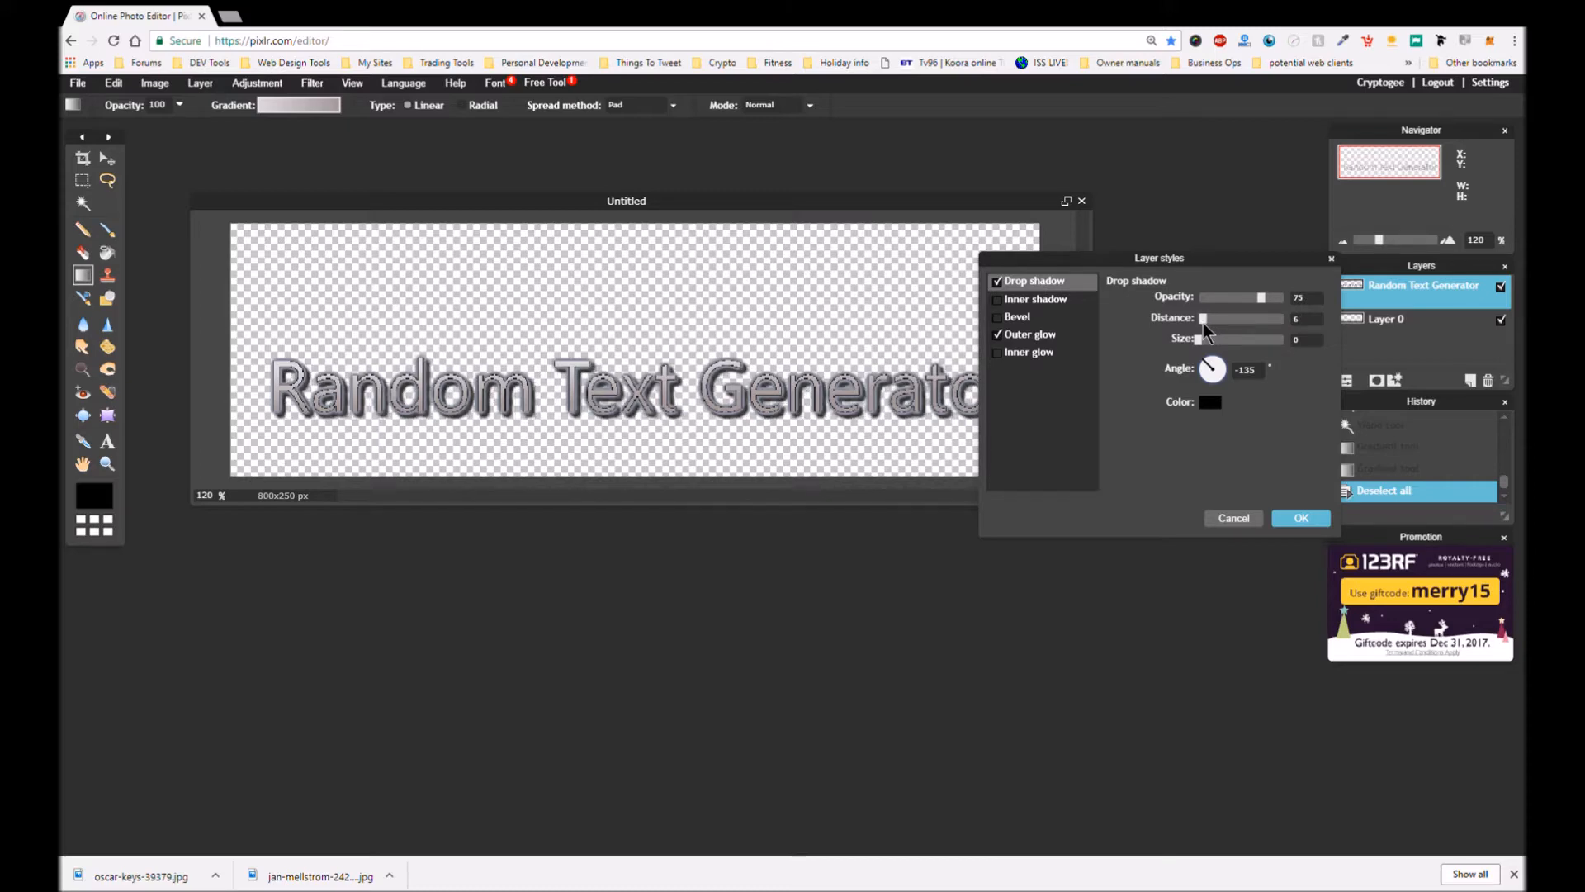
left_click_drag(1202, 324, 1202, 325)
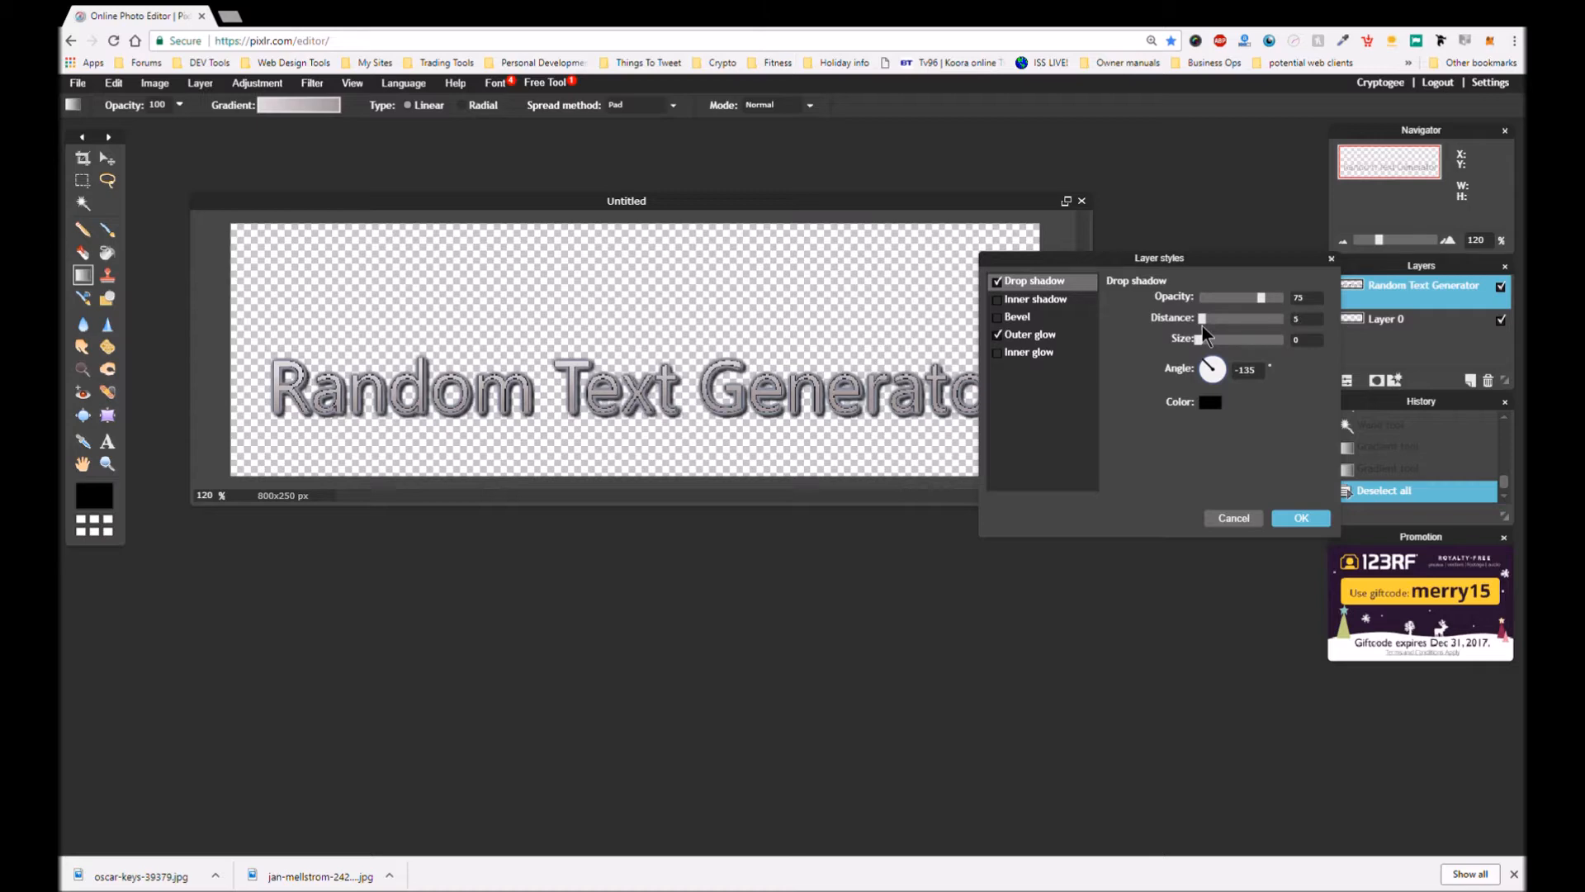
left_click_drag(1202, 325, 1202, 327)
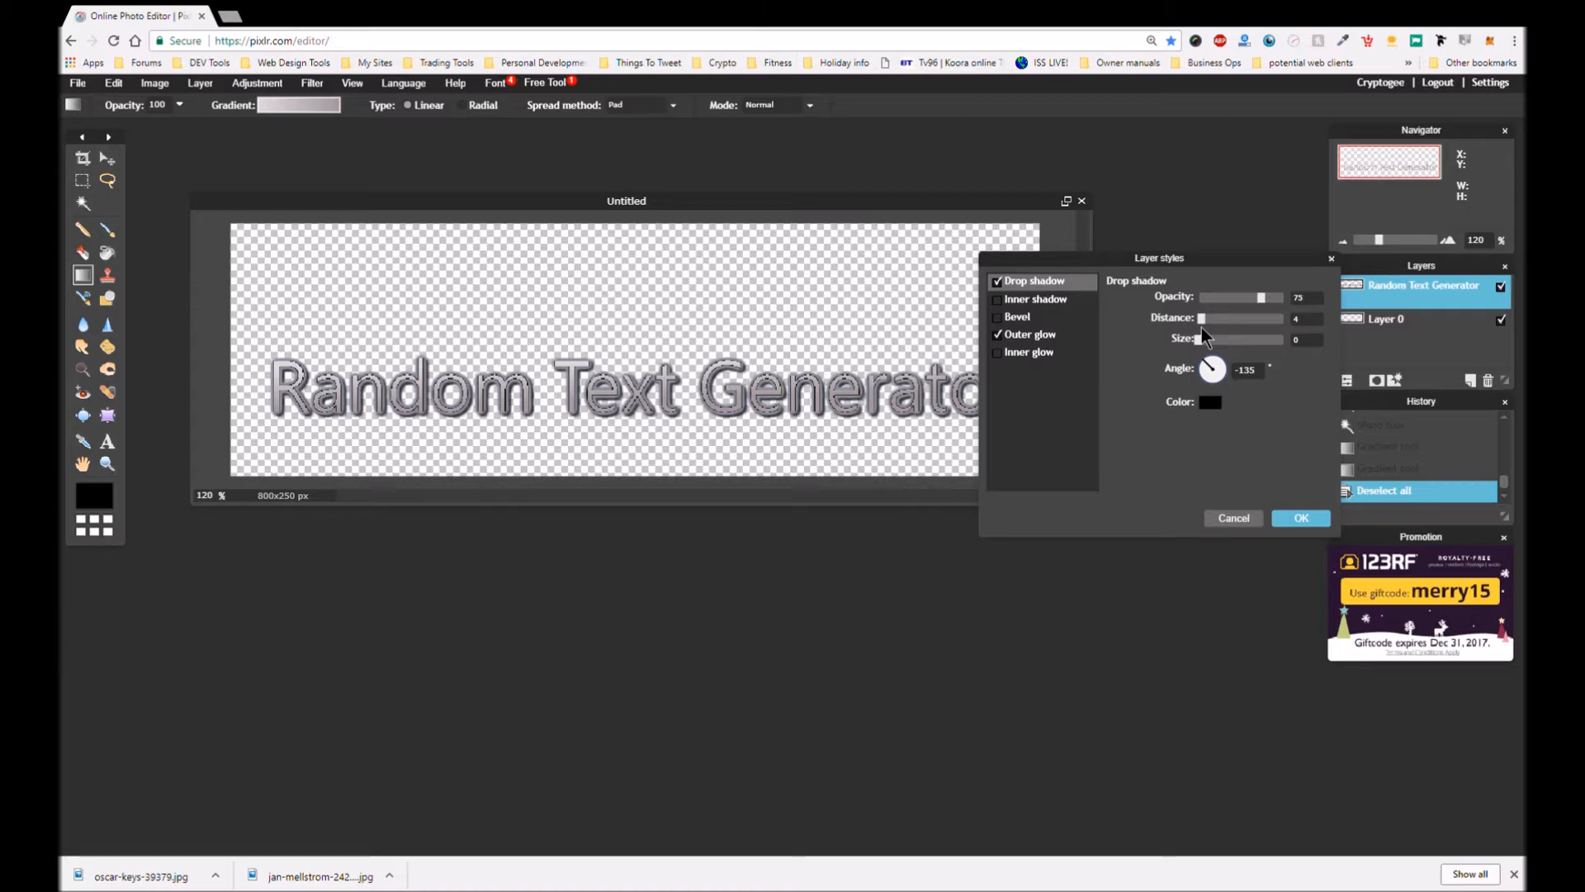
left_click_drag(1201, 327, 1201, 327)
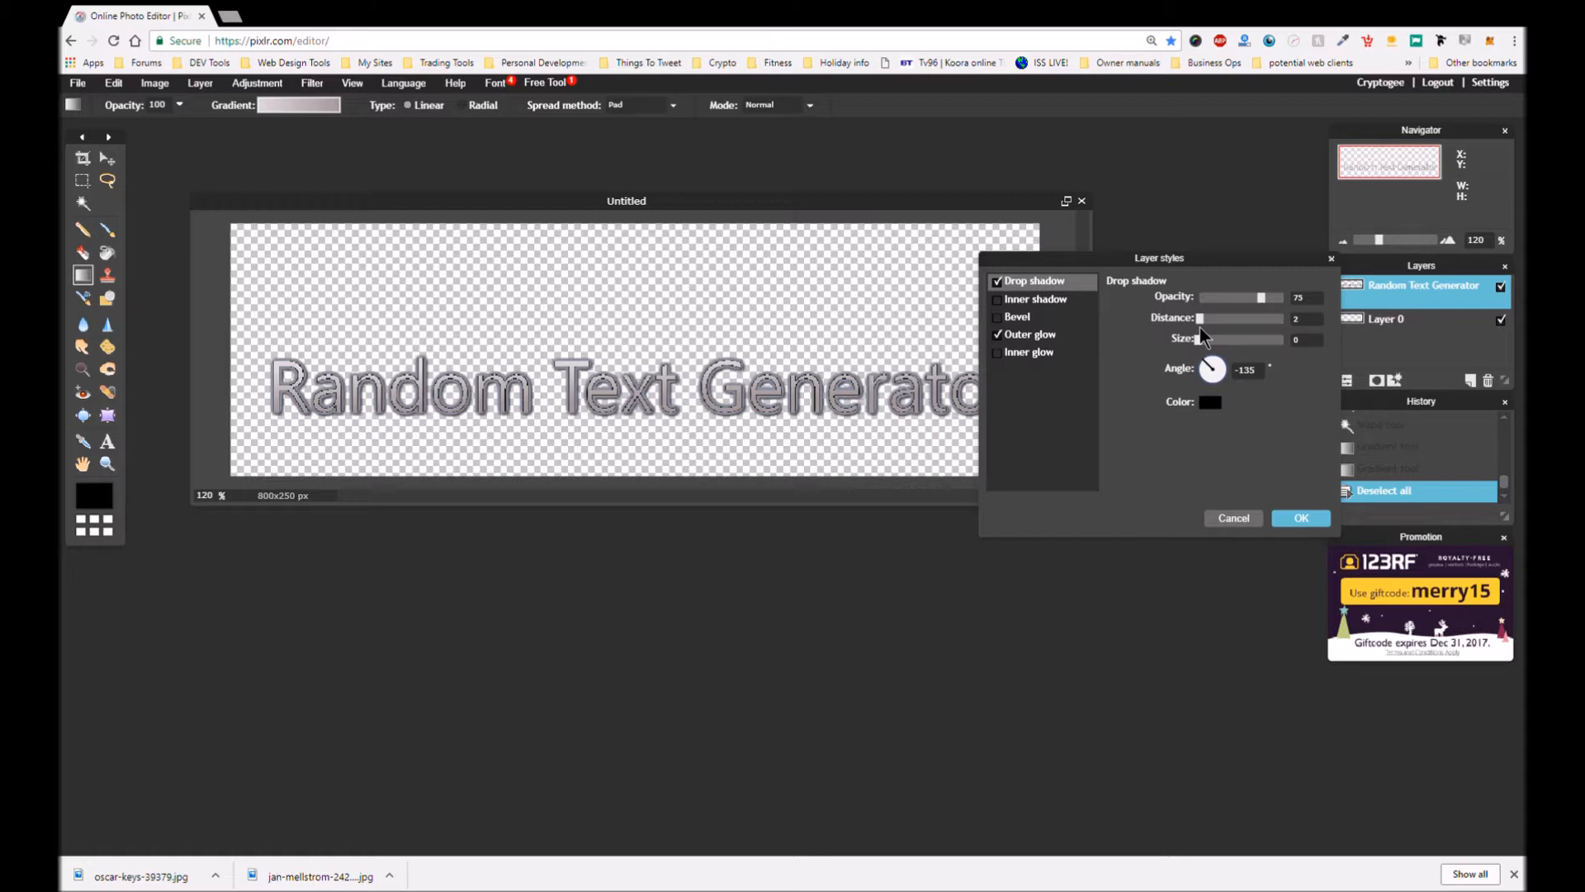
left_click_drag(1200, 327, 1202, 327)
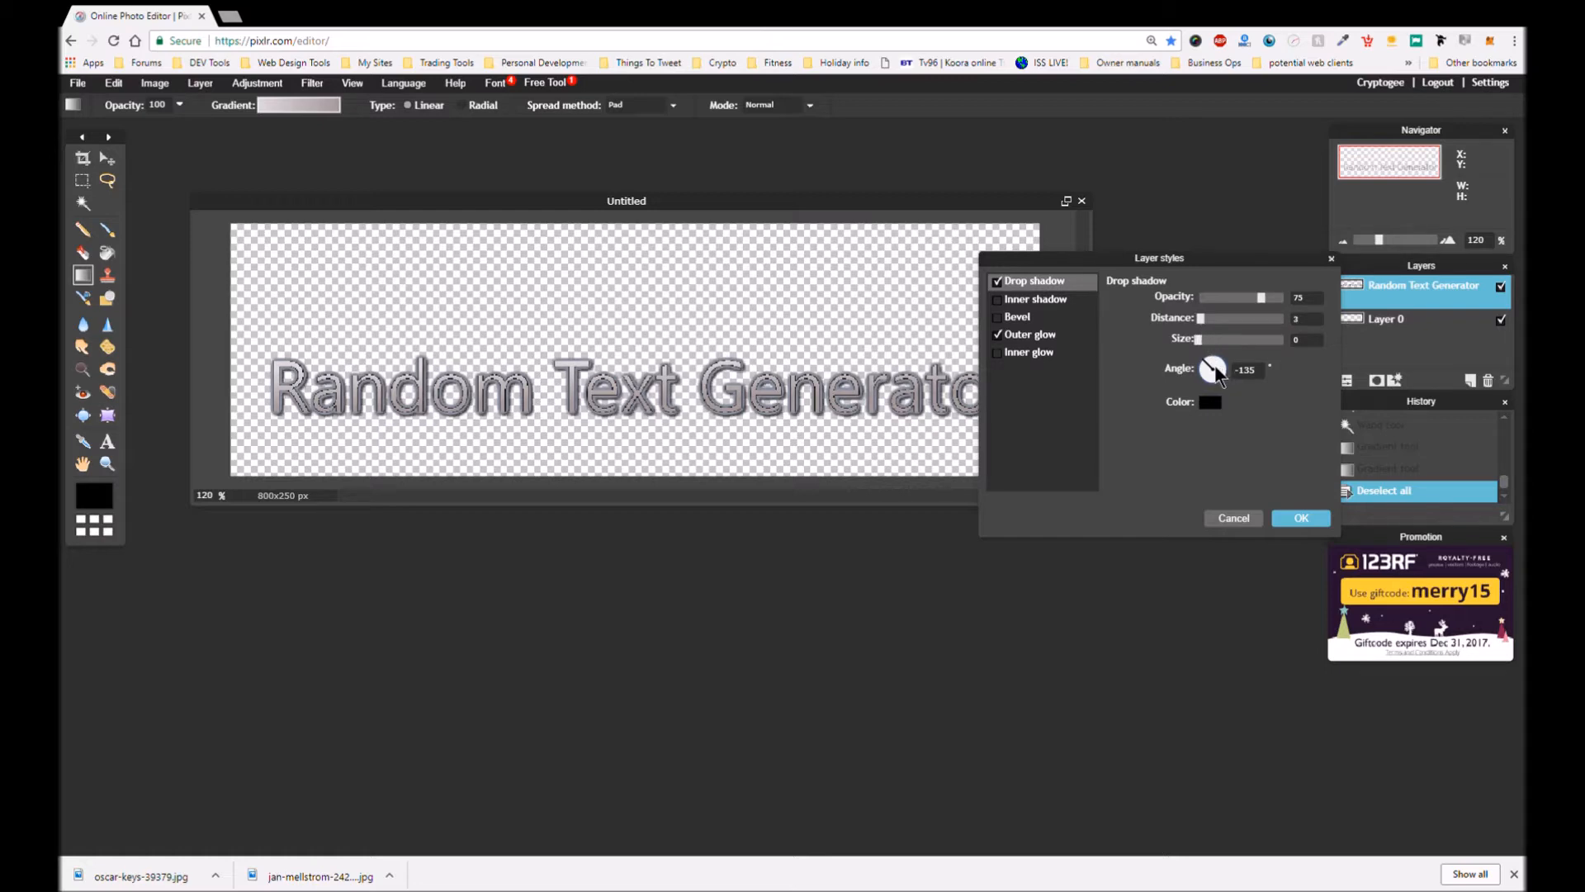
Set the drop shadow's angle to 47° and its opacity to 89, and apply the layer styles
left_click_drag(1213, 363, 1222, 380)
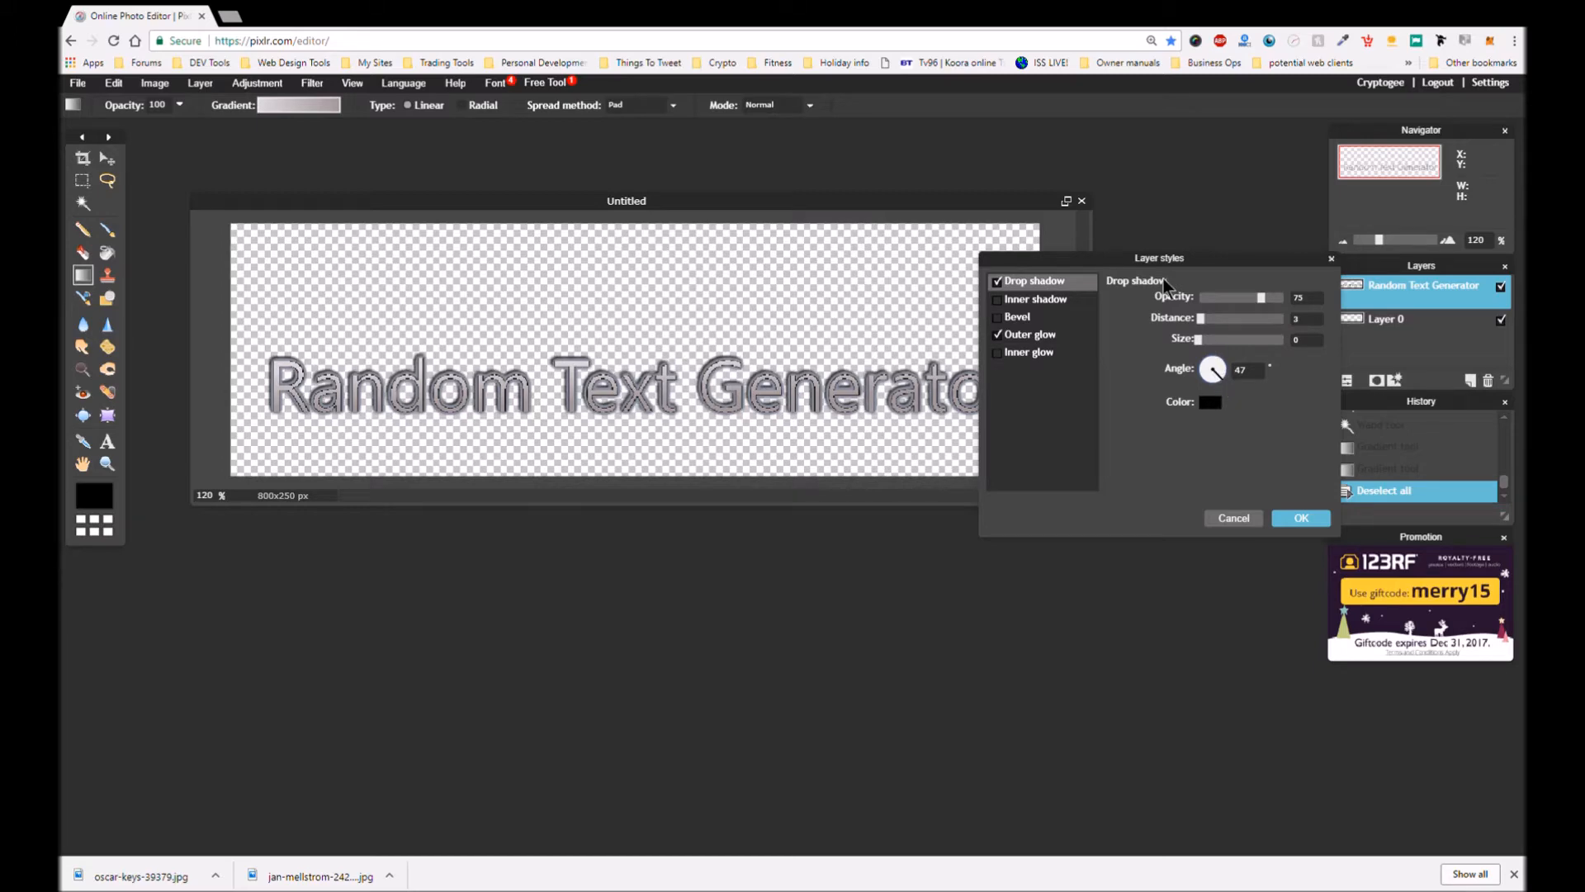
left_click_drag(1162, 255, 1285, 290)
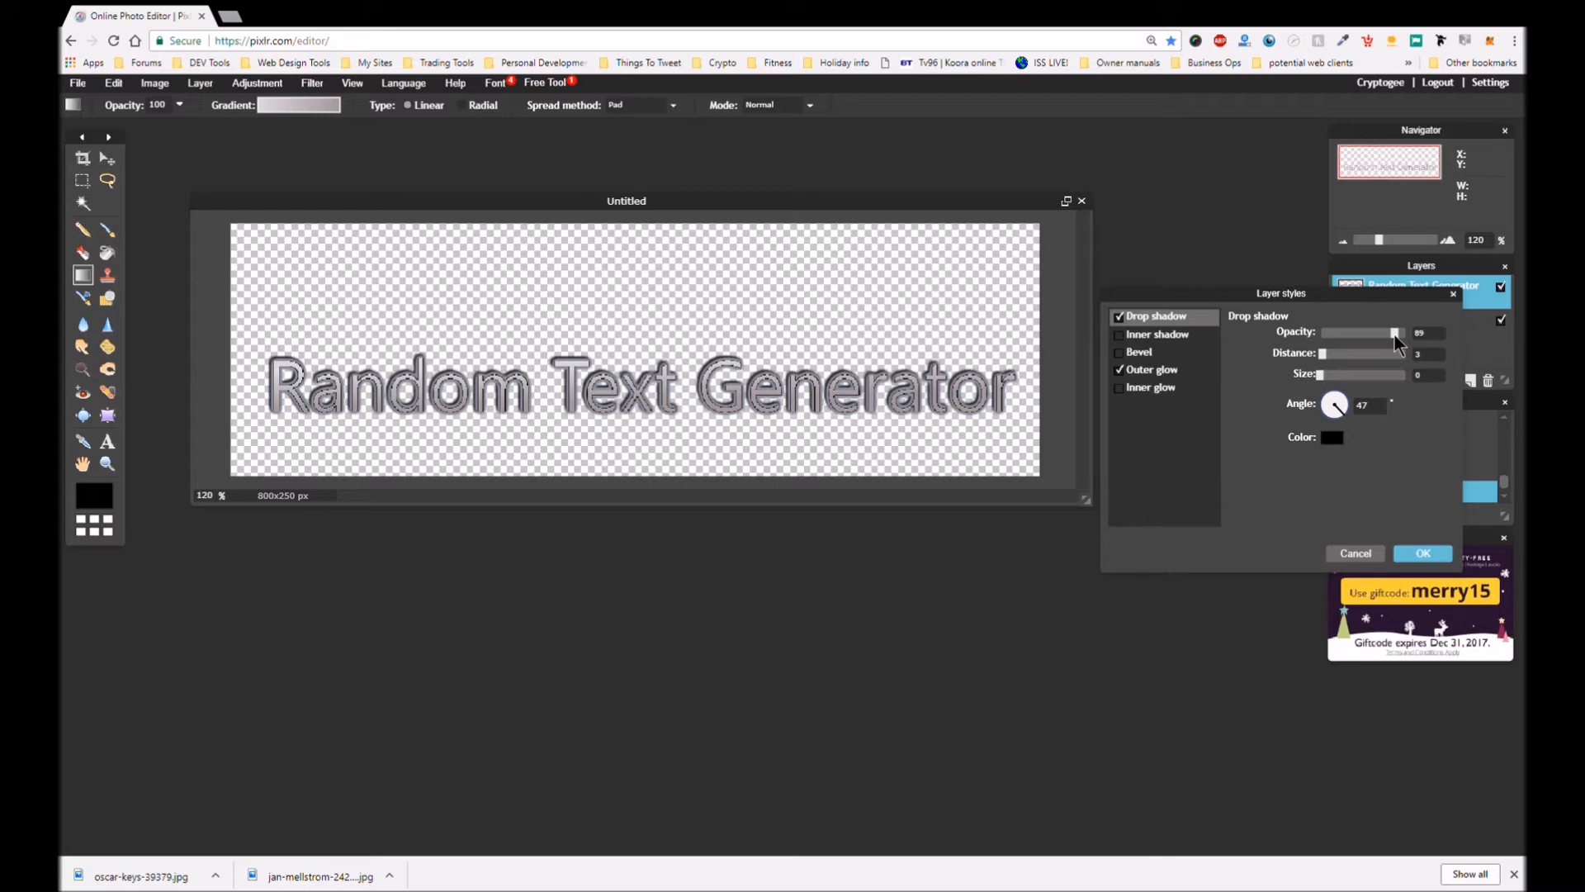
left_click(1439, 559)
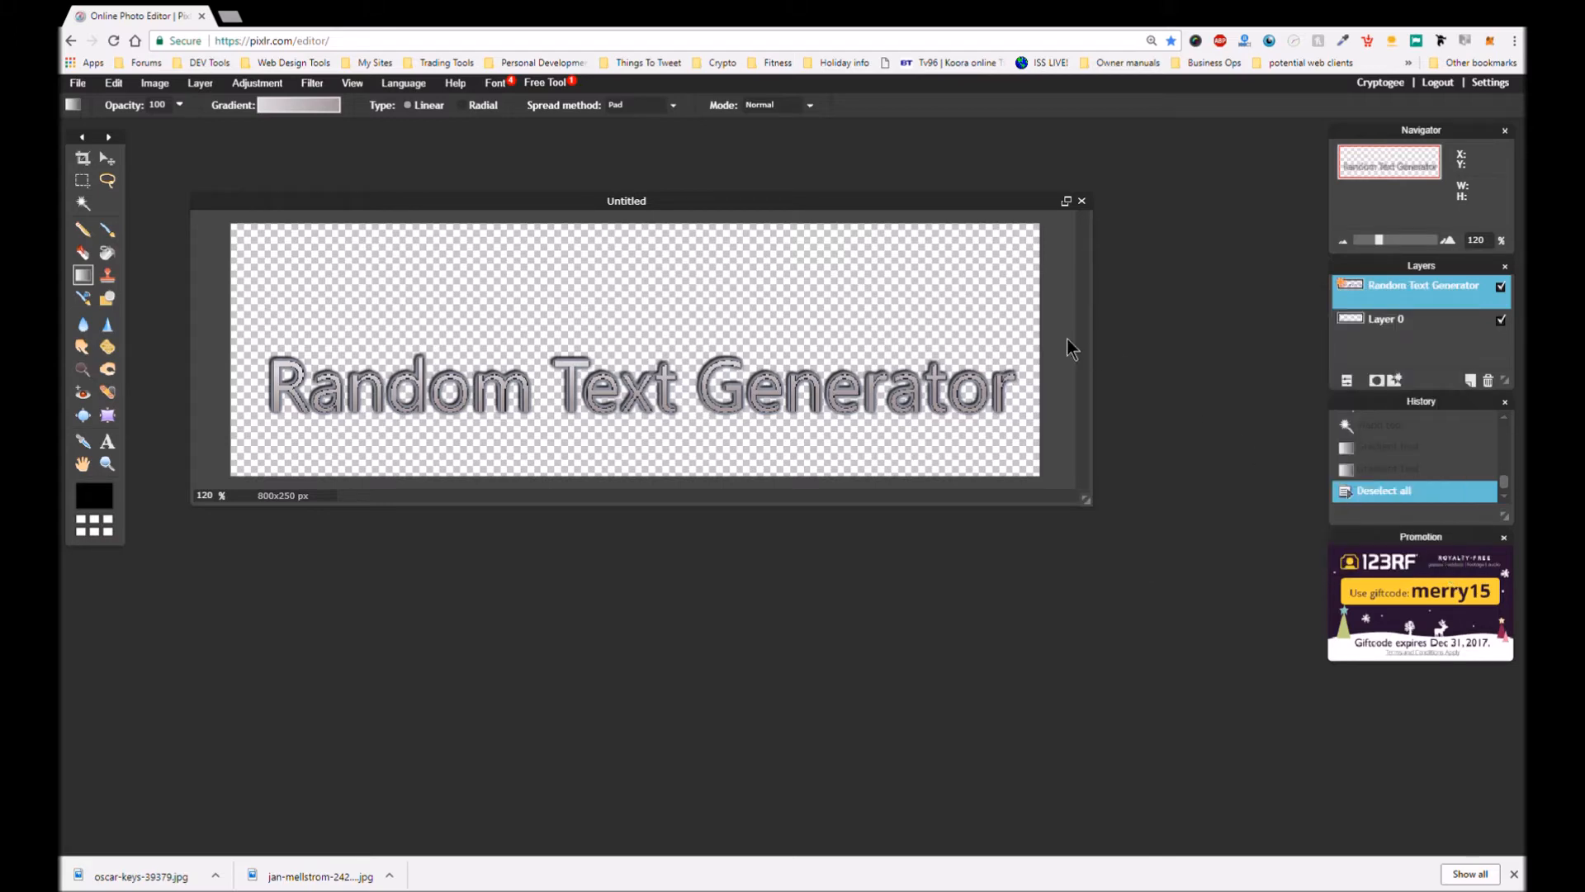
Examine the glow and drop shadow on the "Random Text Generator" title both close up and at overall size
scroll(690, 284, "down", 3)
scroll(690, 283, "up", 1)
scroll(690, 283, "down", 1)
scroll(694, 305, "down", 1)
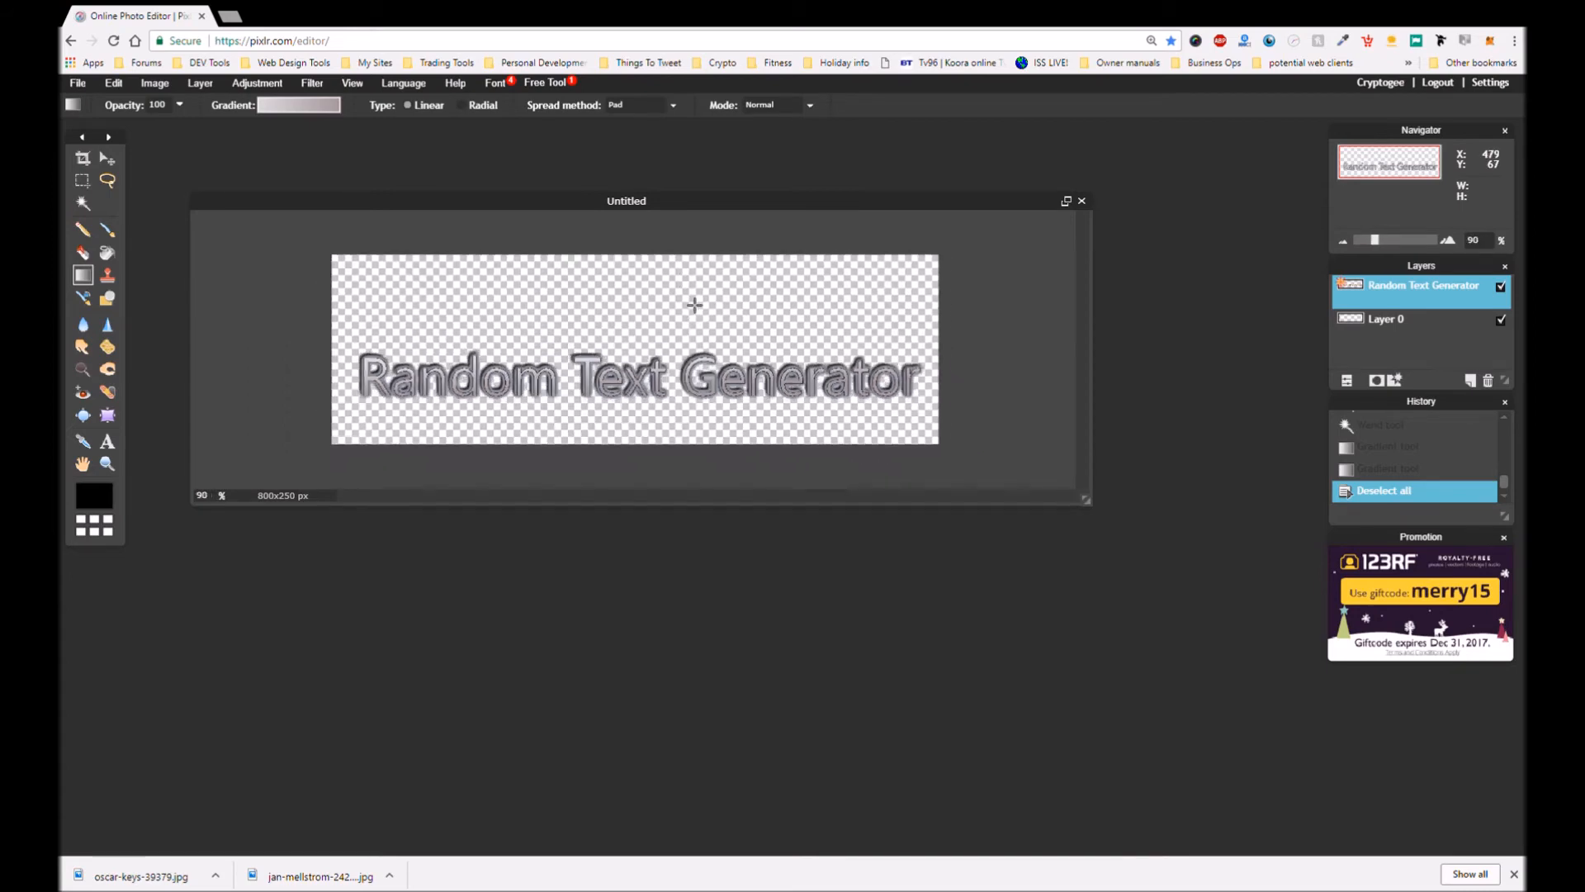
scroll(694, 306, "up", 5)
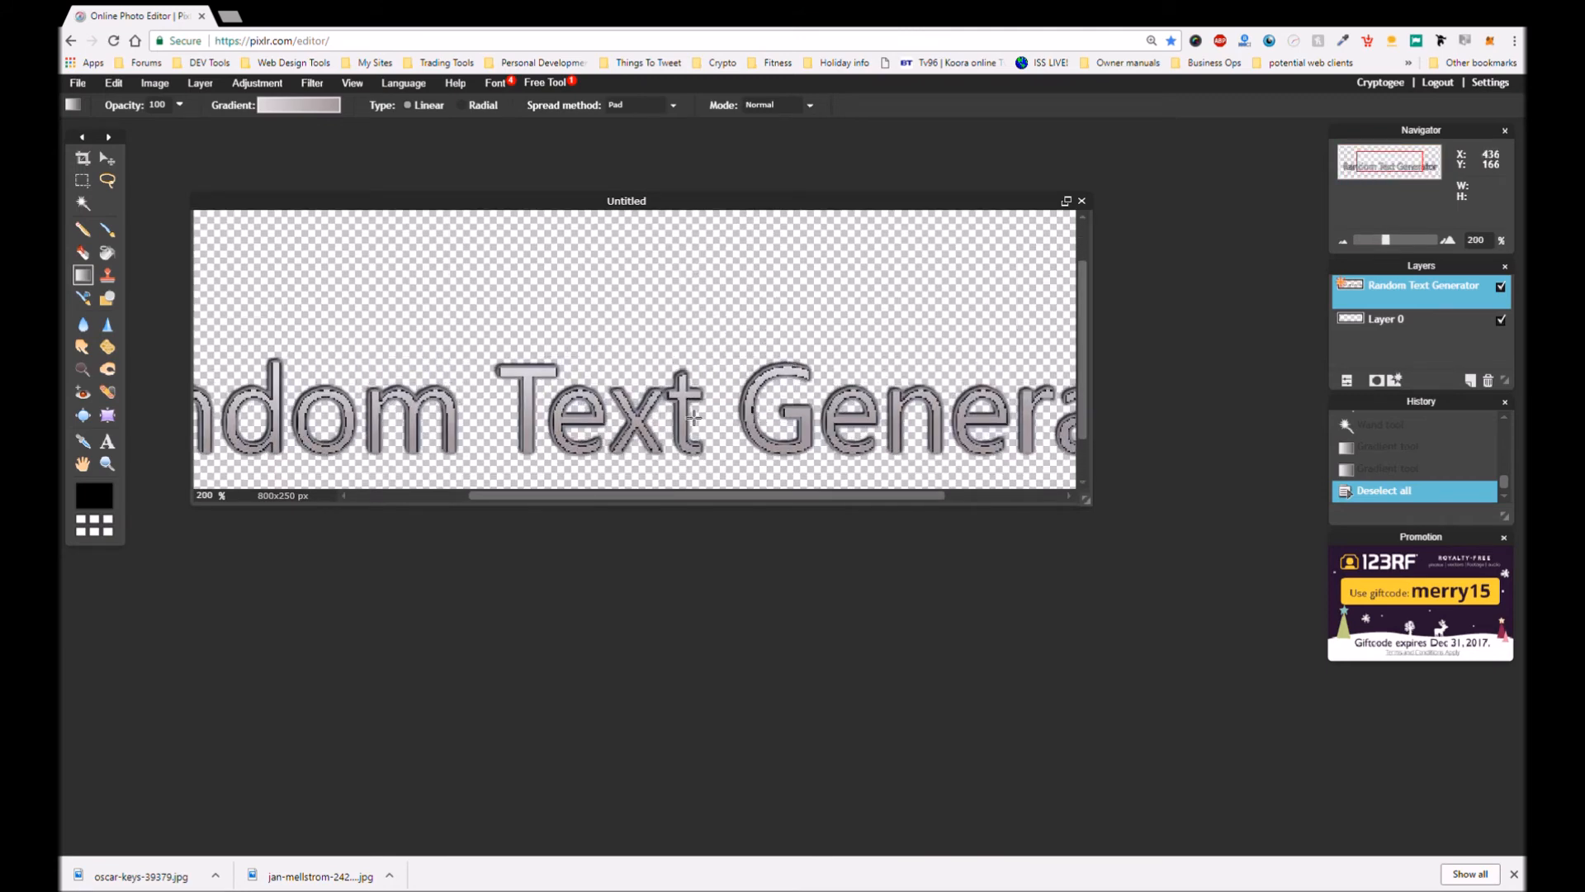
scroll(689, 409, "down", 3)
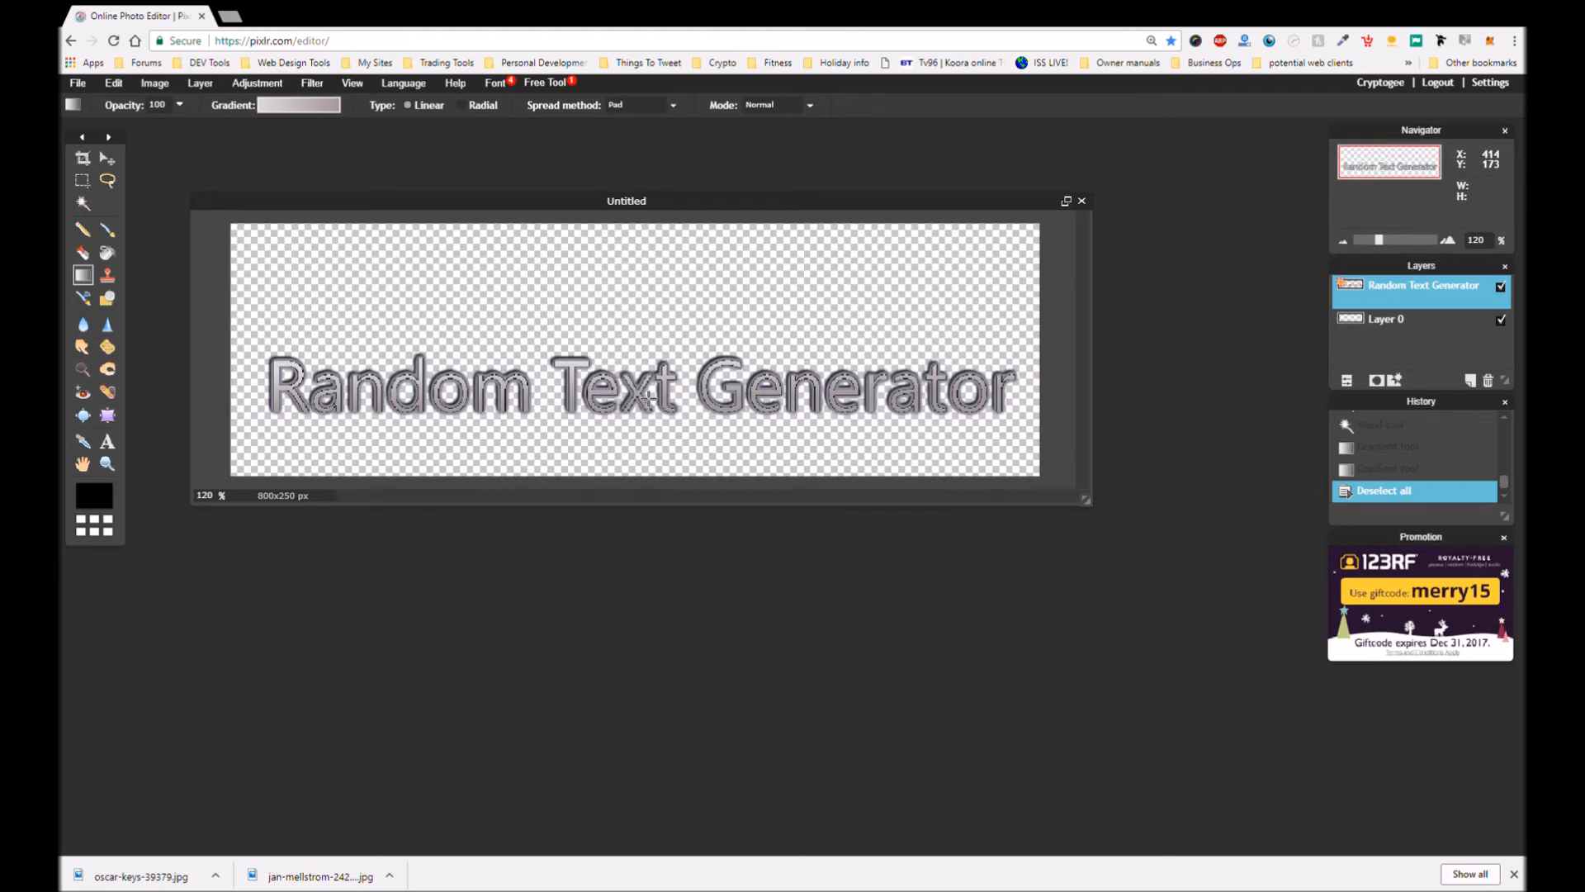
scroll(648, 398, "down", 1)
scroll(648, 398, "down", 1)
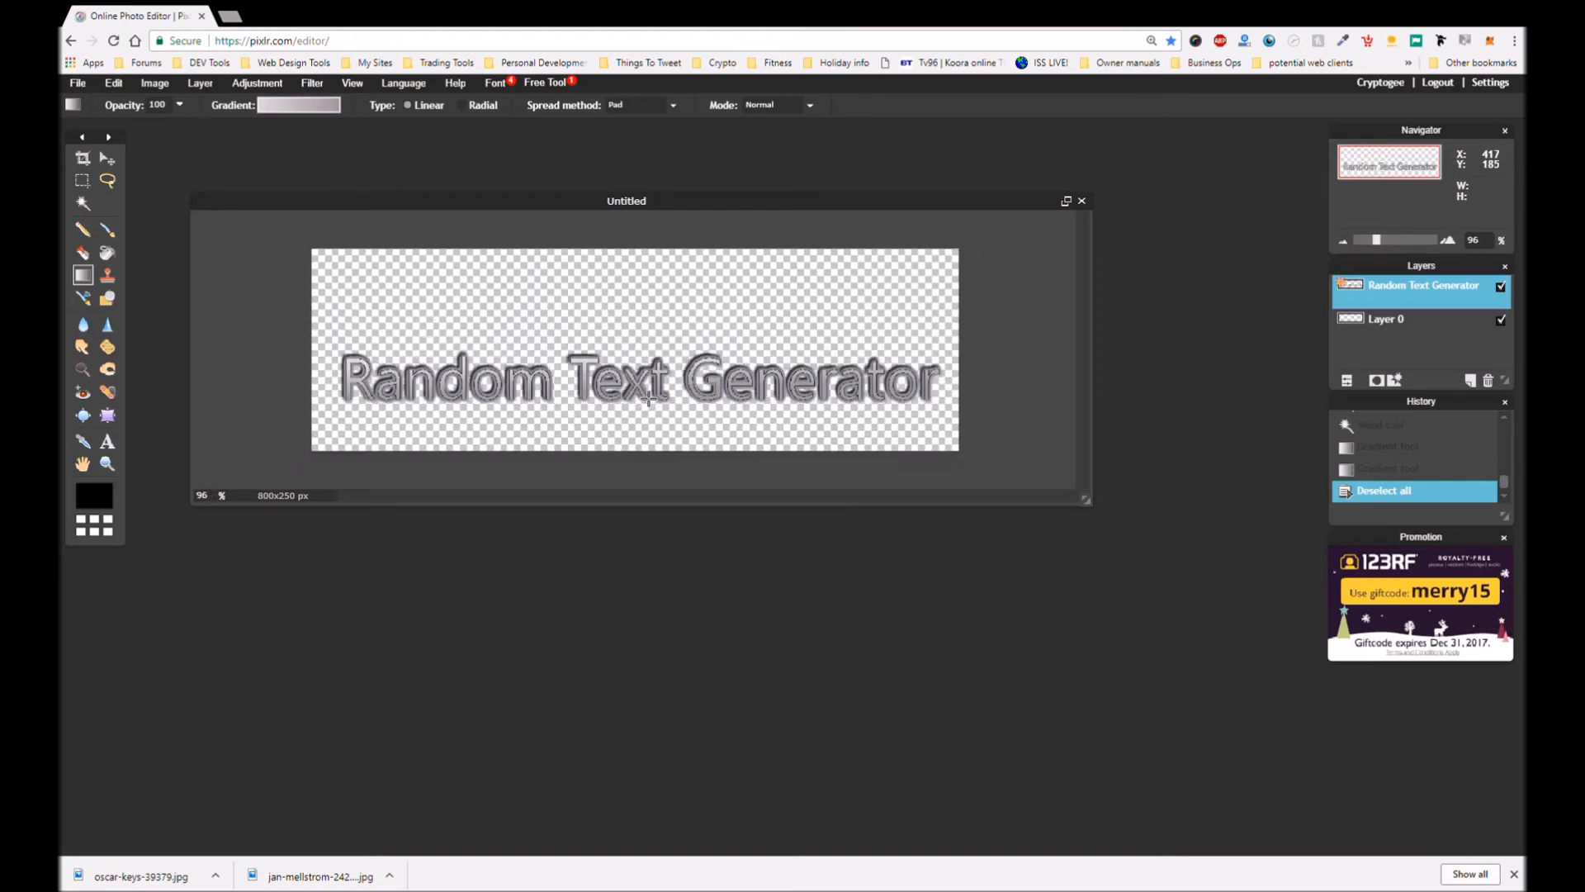
scroll(648, 398, "up", 1)
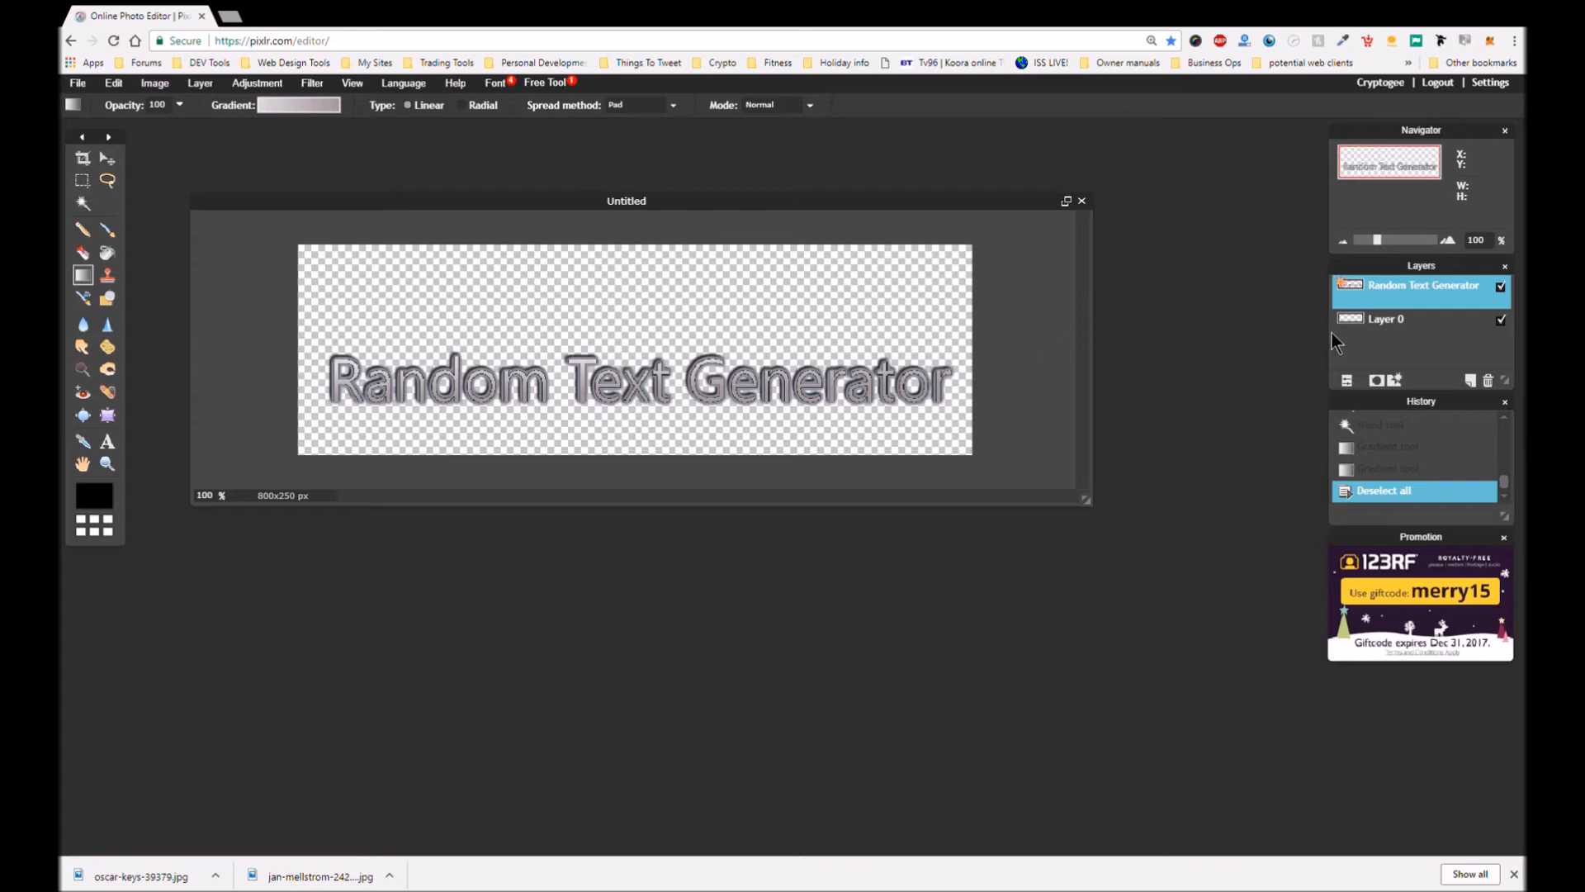
Make Layer 0 active and set the main colour to the salmon pink db9393
left_click(1380, 331)
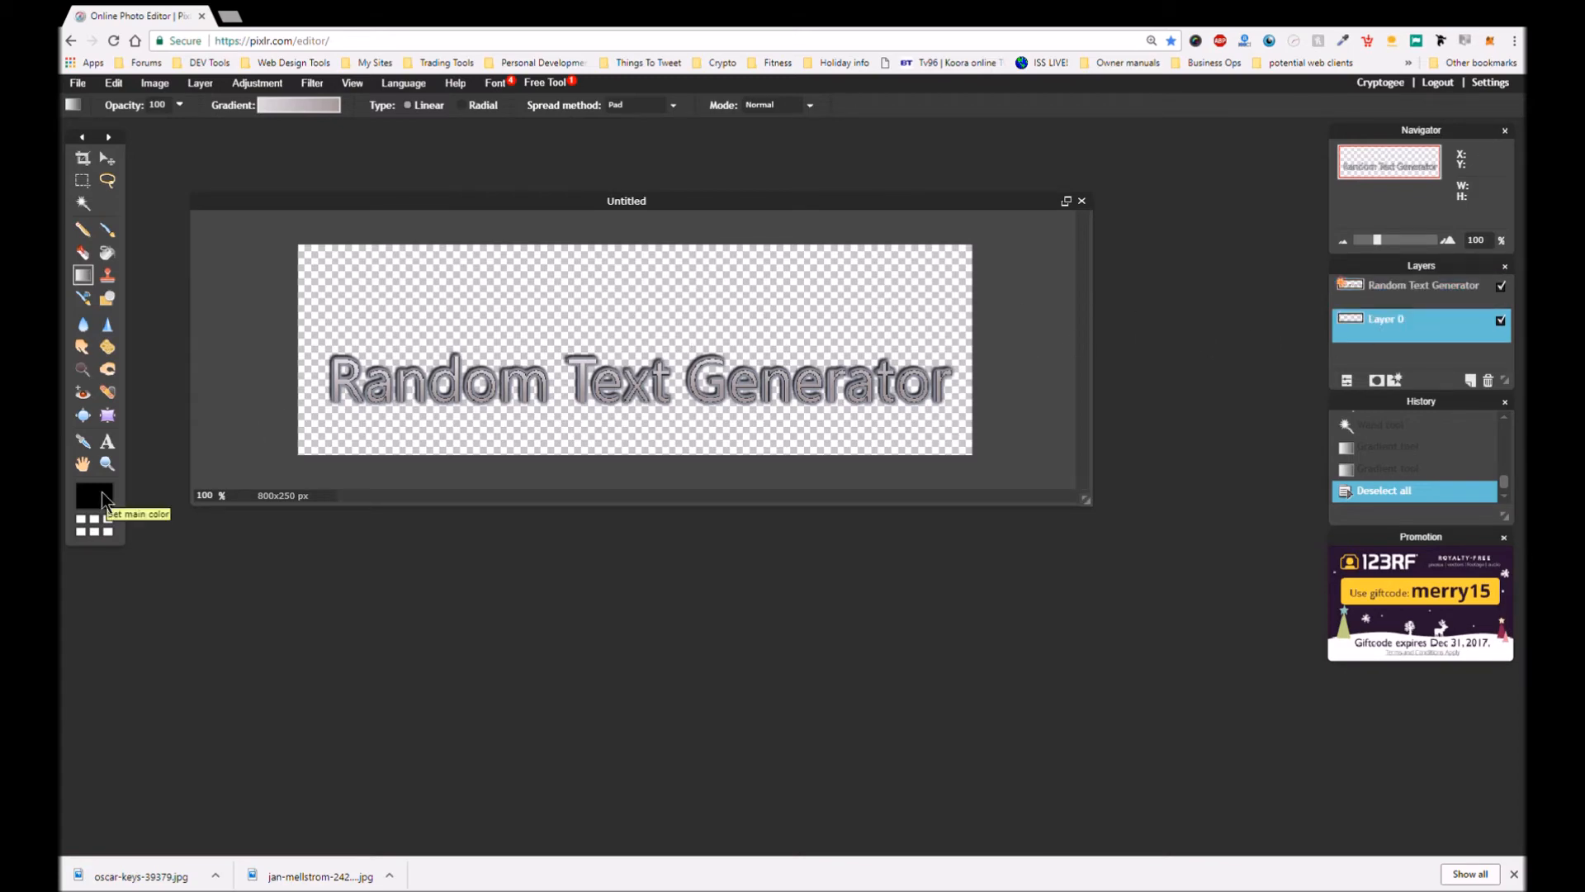
left_click(102, 492)
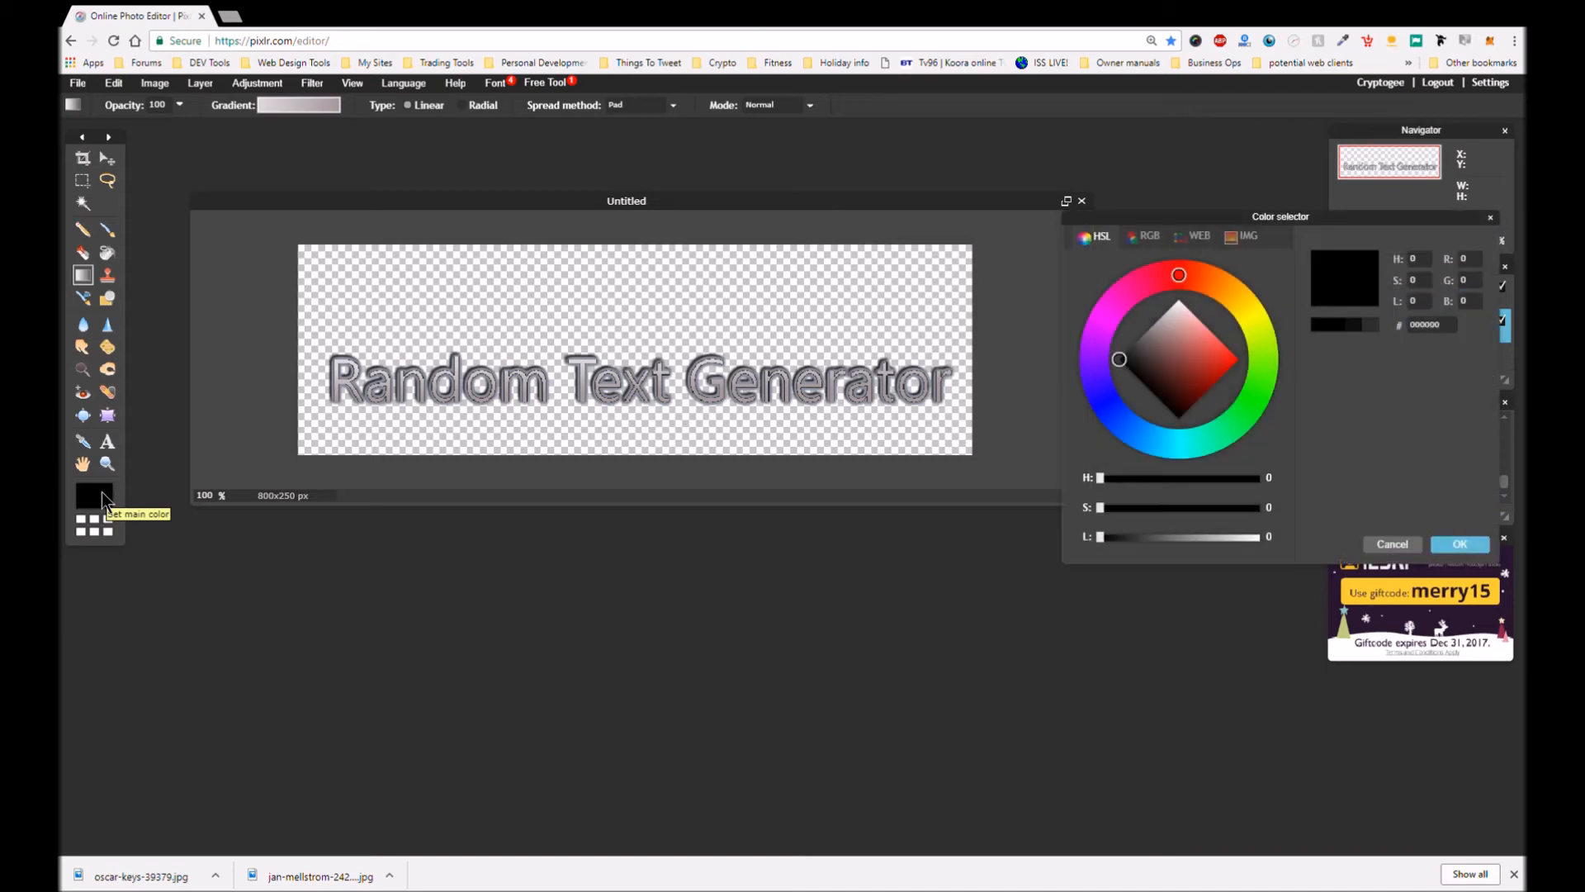
mouse_move(1192, 371)
left_mouse_down()
mouse_move(1176, 359)
mouse_move(1190, 329)
left_mouse_up()
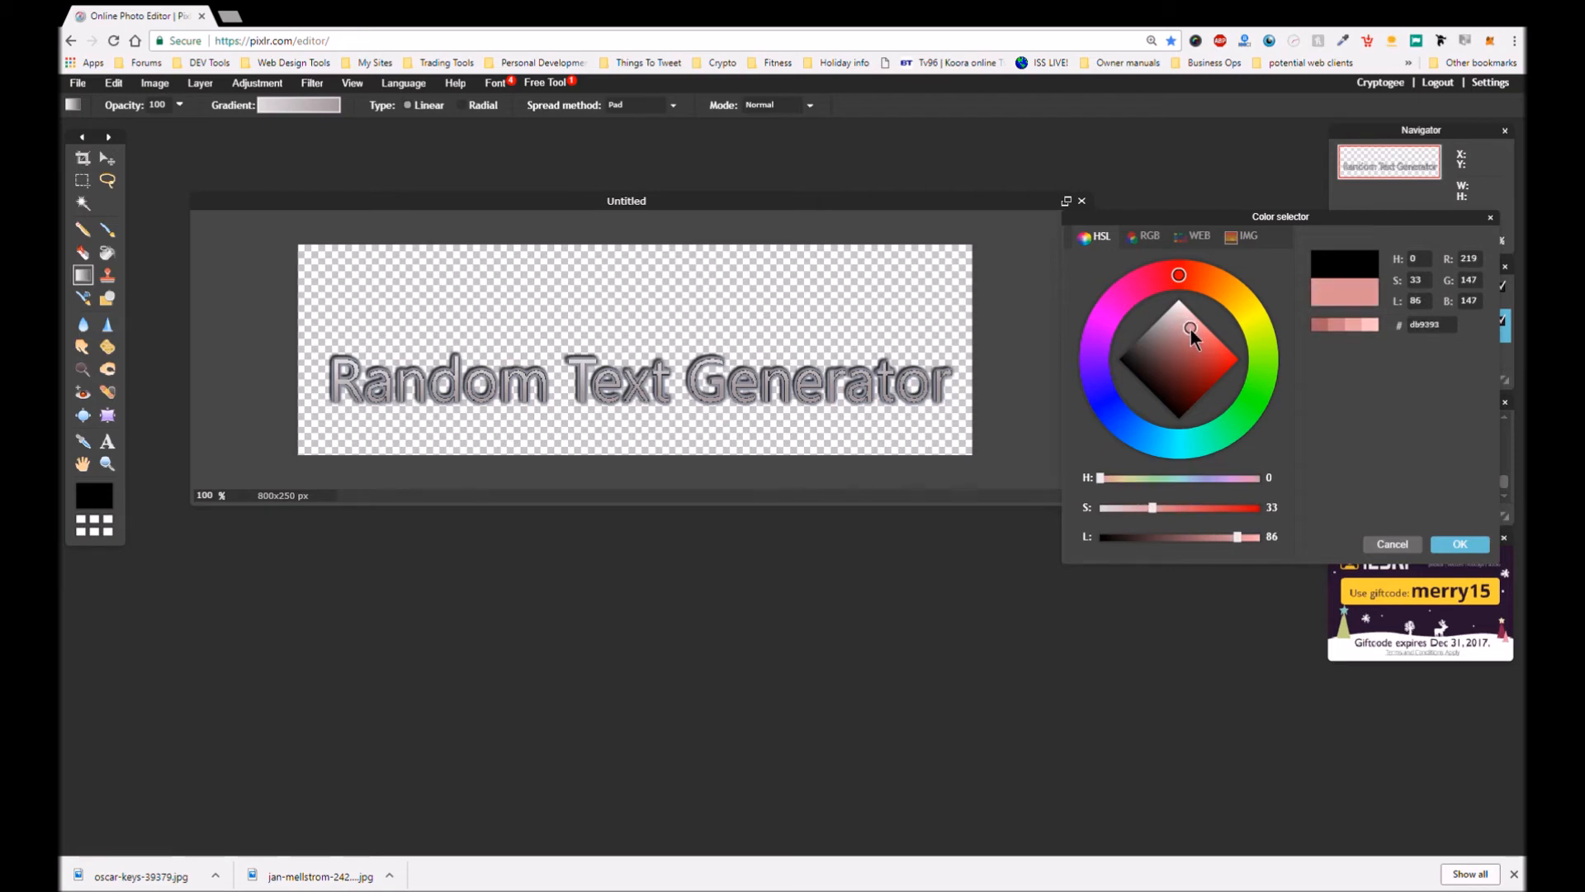
left_click(1460, 546)
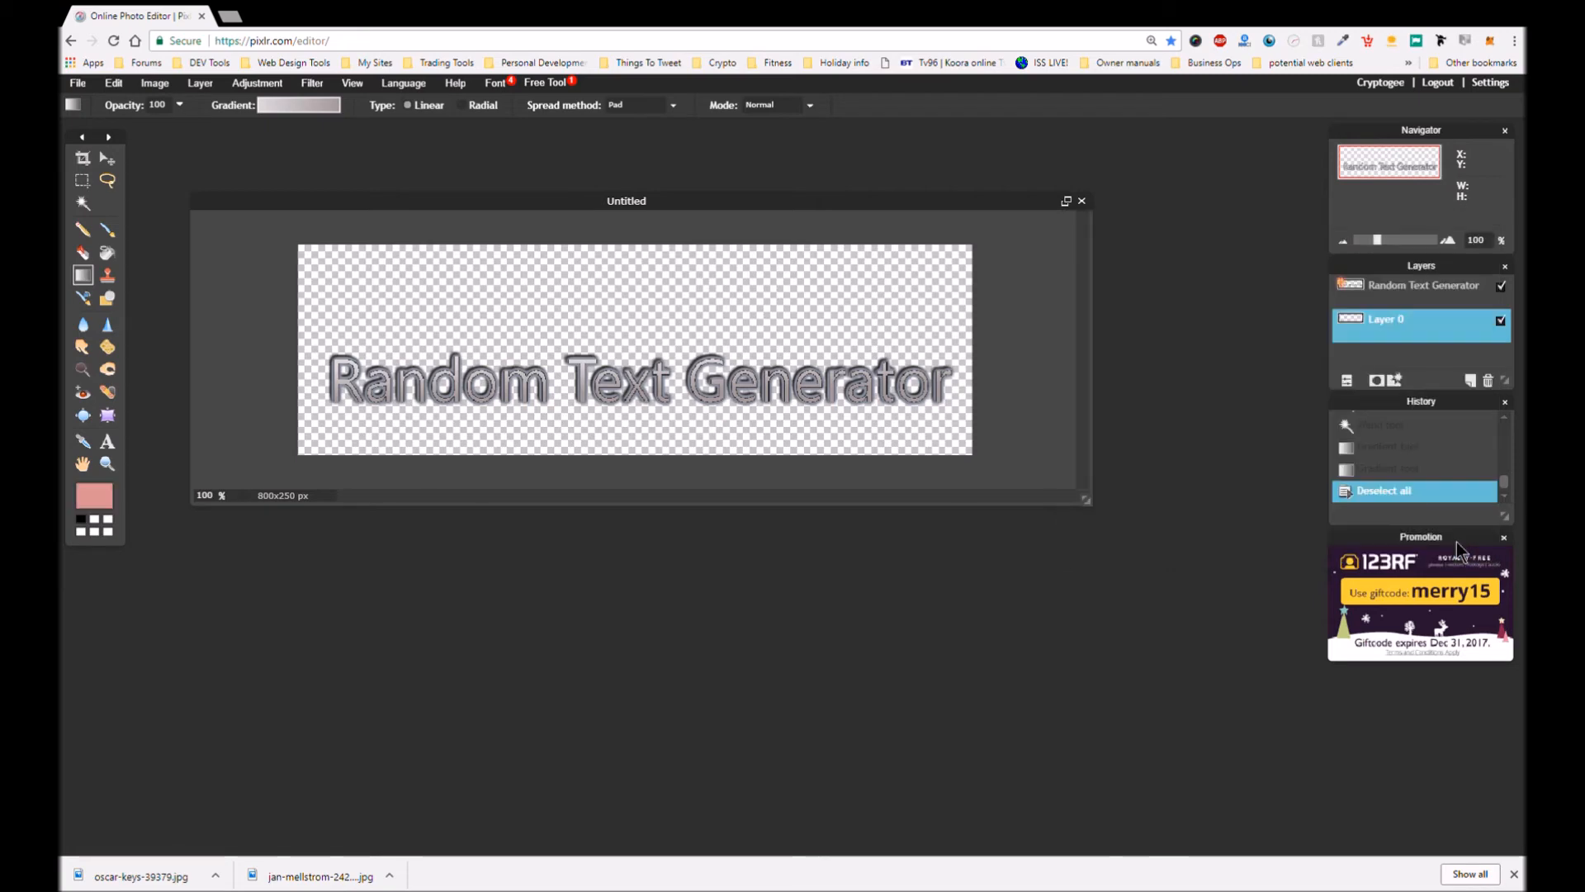
Fill the empty Layer 0 with the salmon pink using the Paint bucket tool, as a background behind the title
left_click(116, 259)
left_click(369, 287)
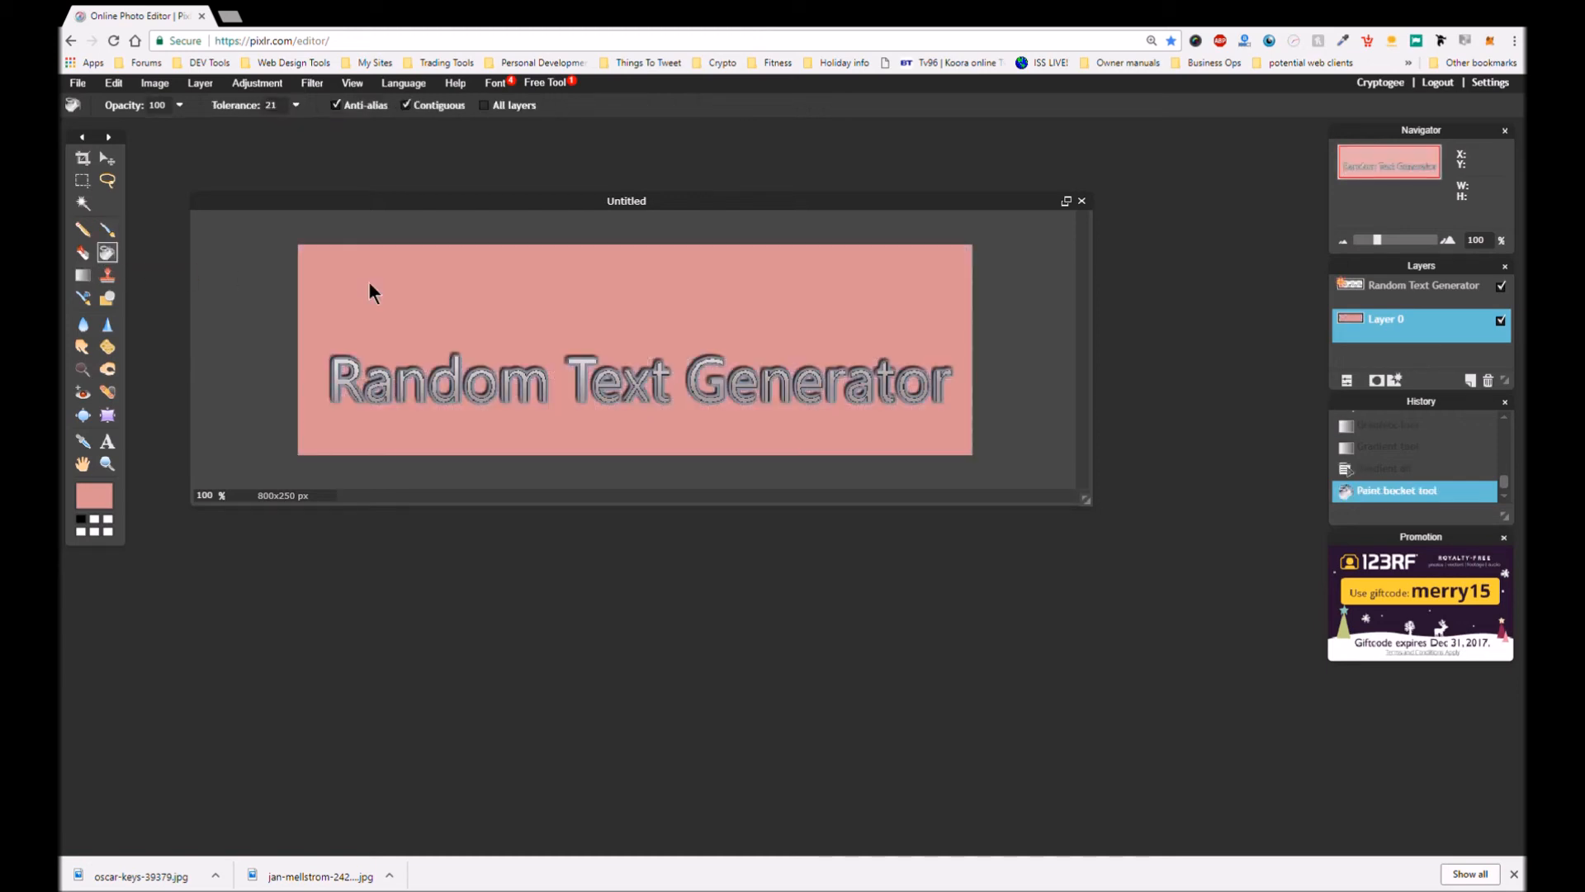
scroll(588, 369, "up", 1)
scroll(586, 366, "down", 3)
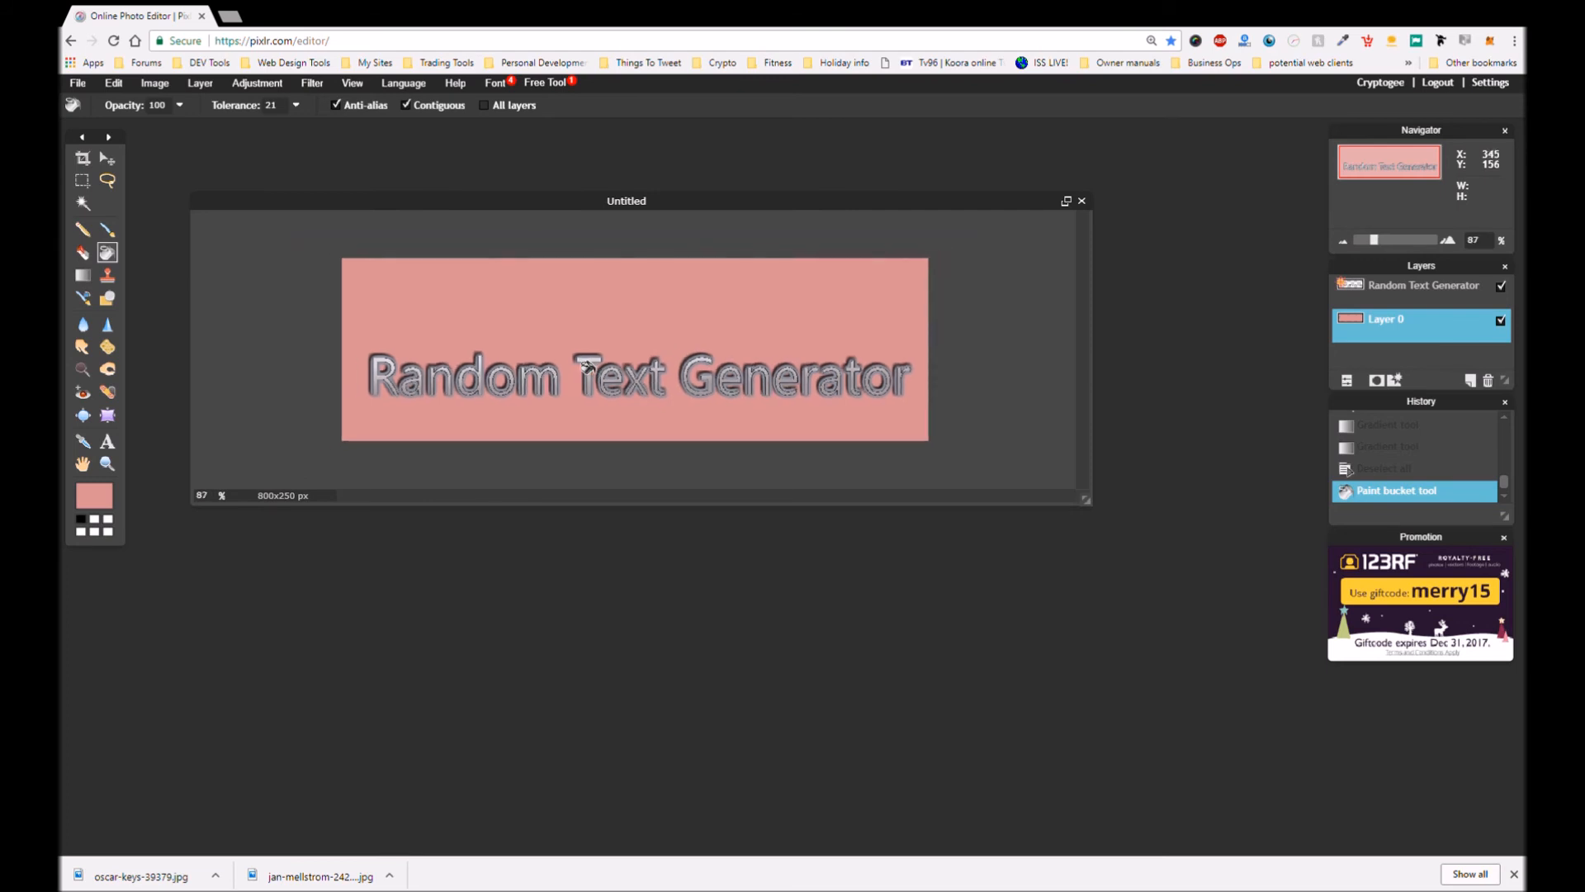
scroll(591, 378, "down", 1)
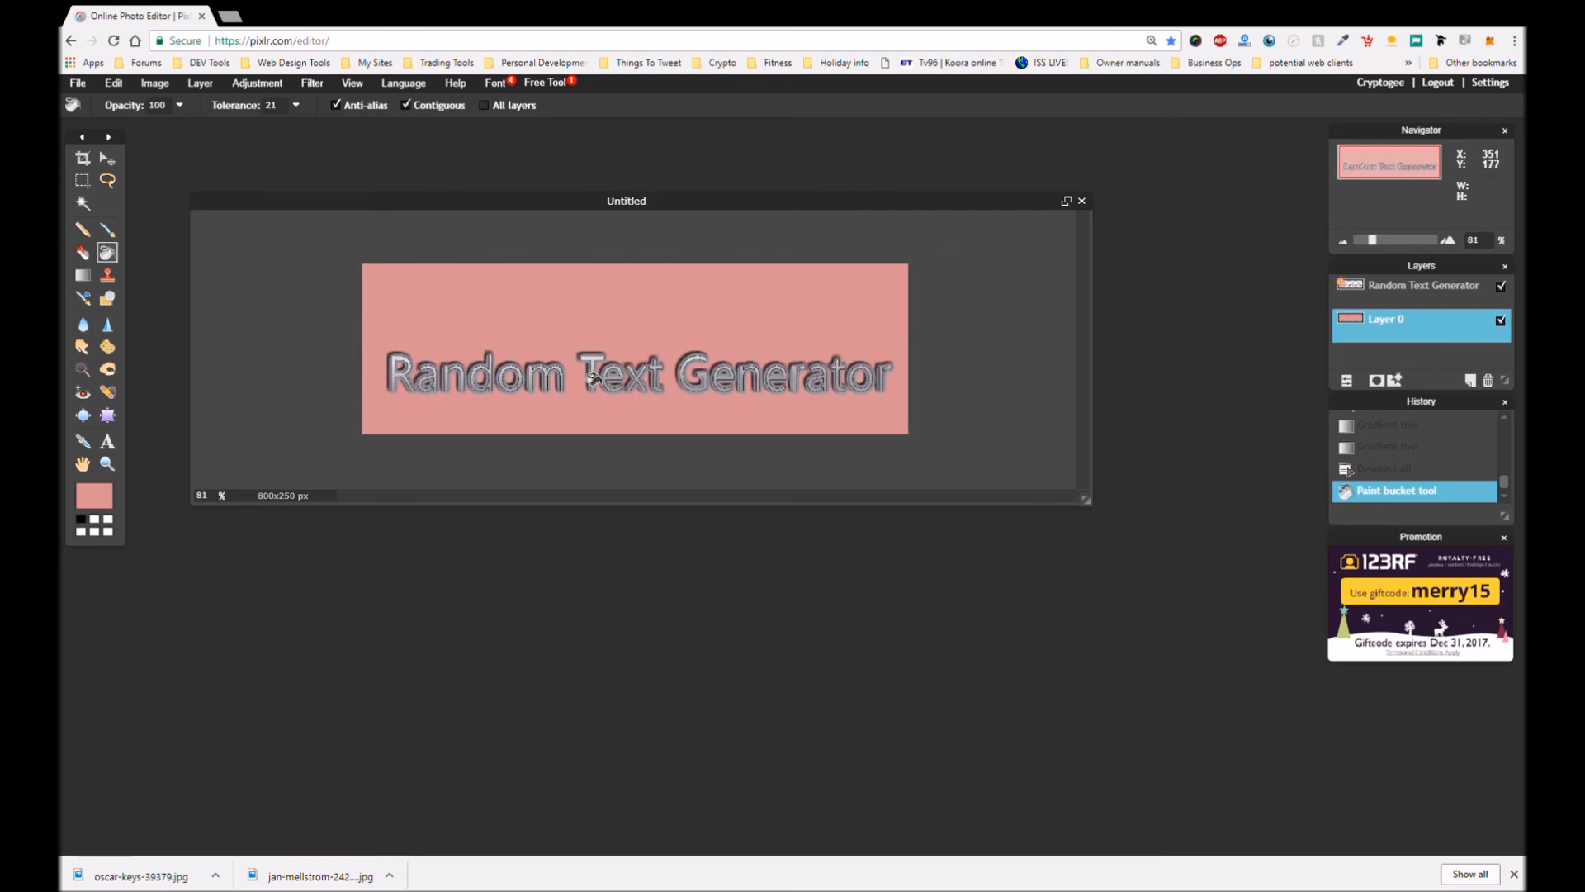
scroll(593, 377, "up", 1)
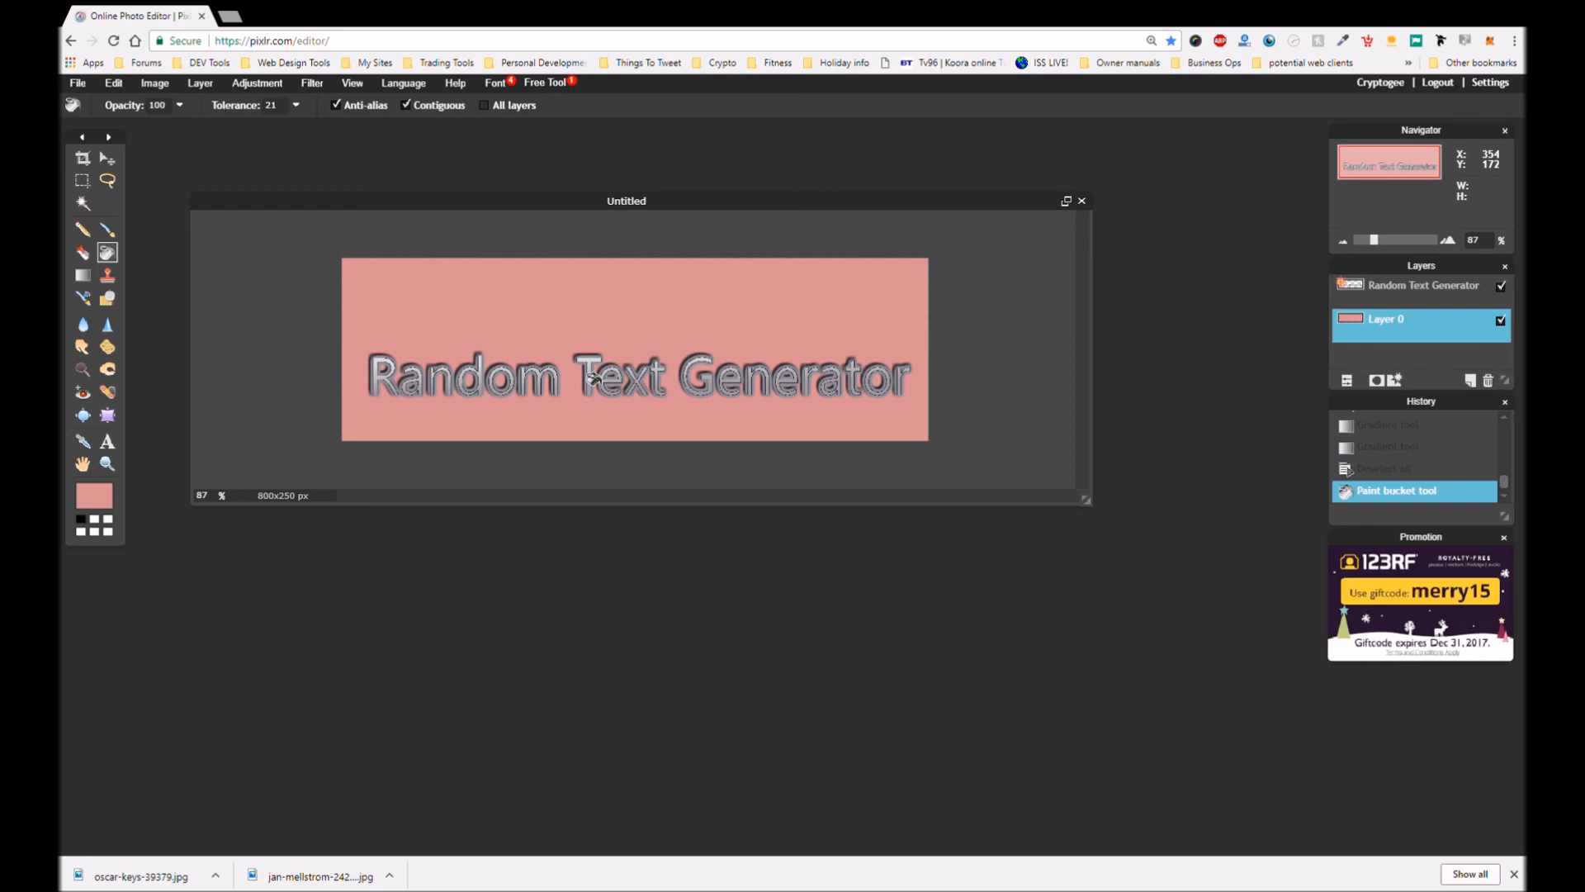